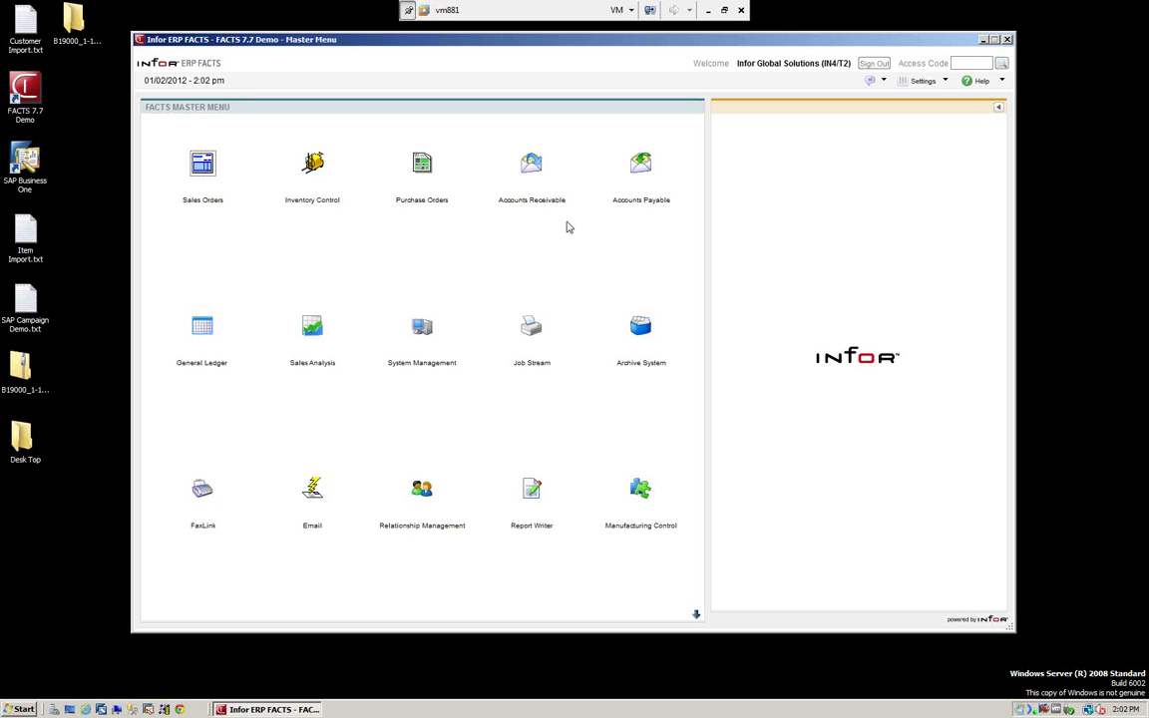
Open the Accounts Receivable customer file maintenance, load the first customer record in an enlarged window, and show its user-defined fields.
{"action": "left_click", "coordinate": [530, 170]}
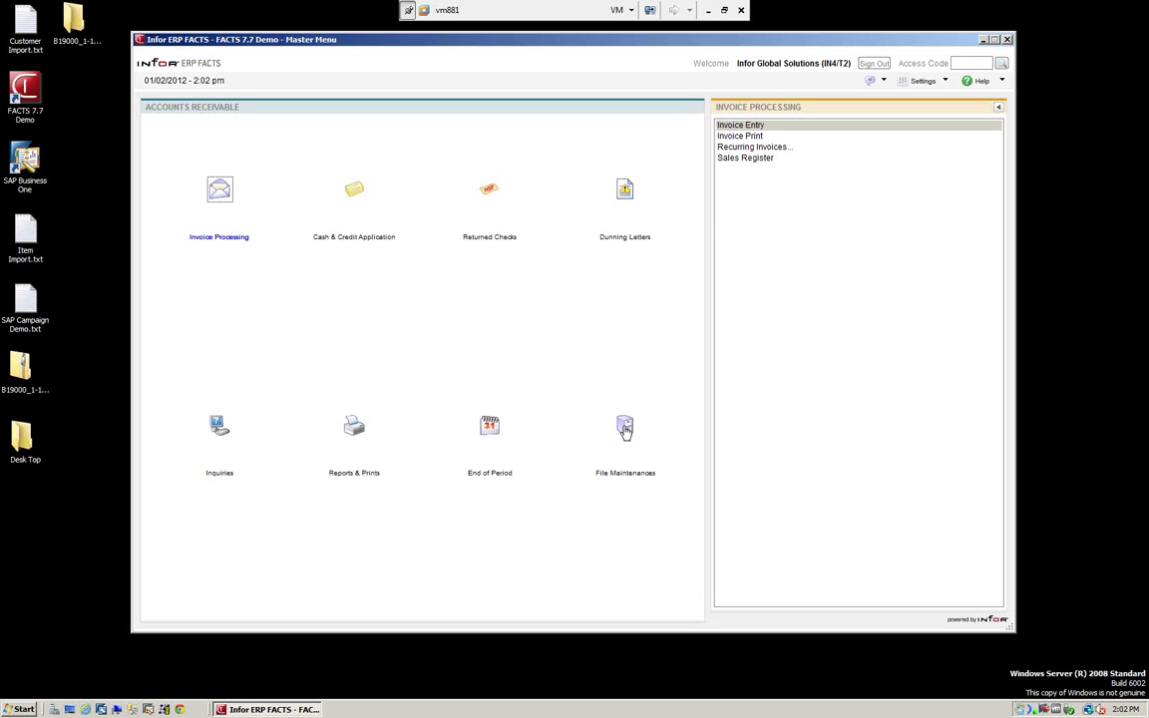
{"action": "left_click", "coordinate": [626, 429]}
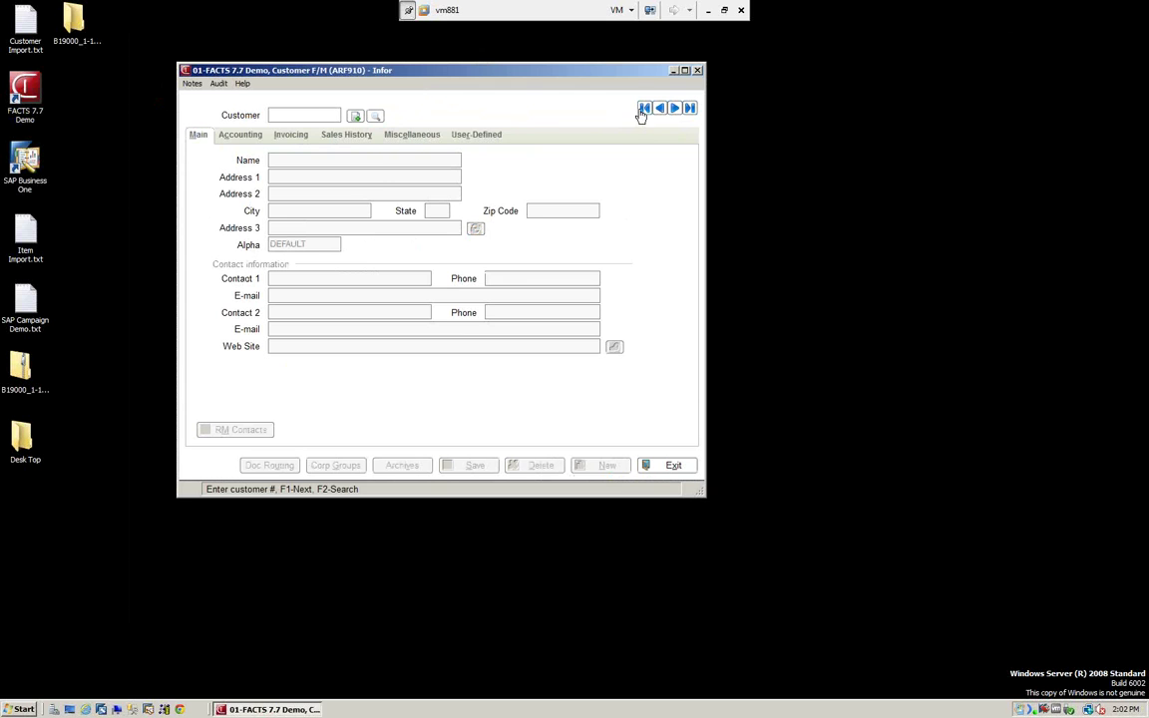
{"action": "left_click", "coordinate": [643, 110]}
{"action": "left_click_drag", "start_coordinate": [702, 492], "coordinate": [638, 453]}
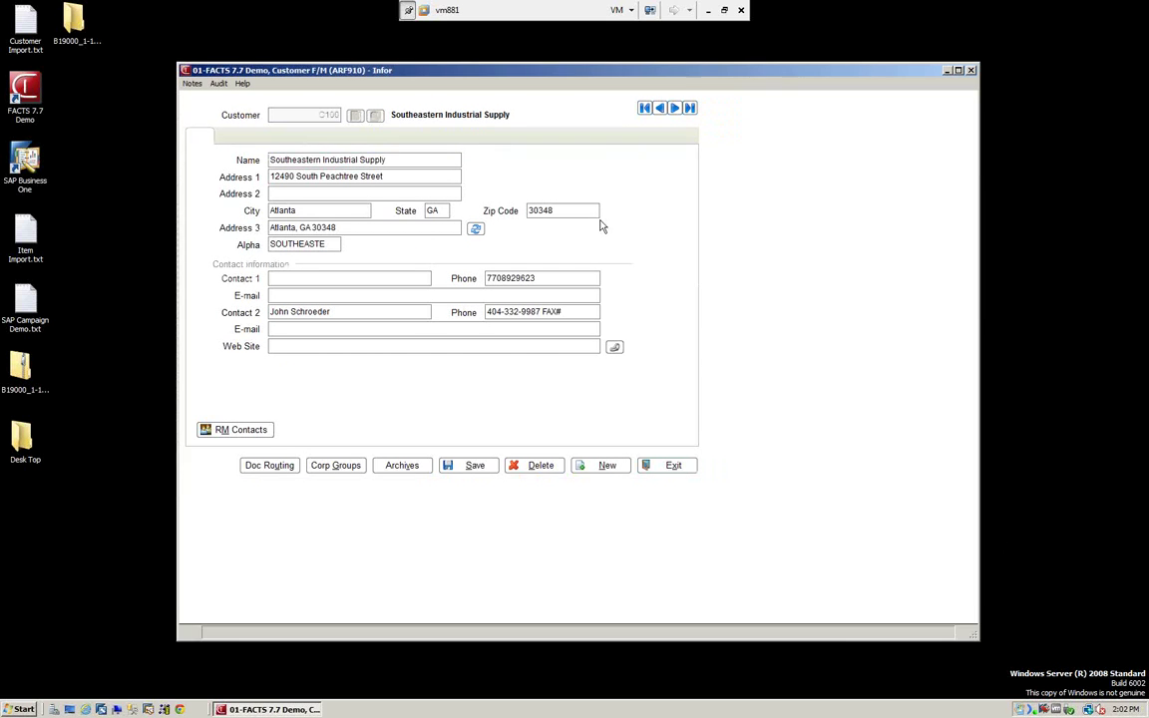
{"action": "left_click", "coordinate": [478, 136]}
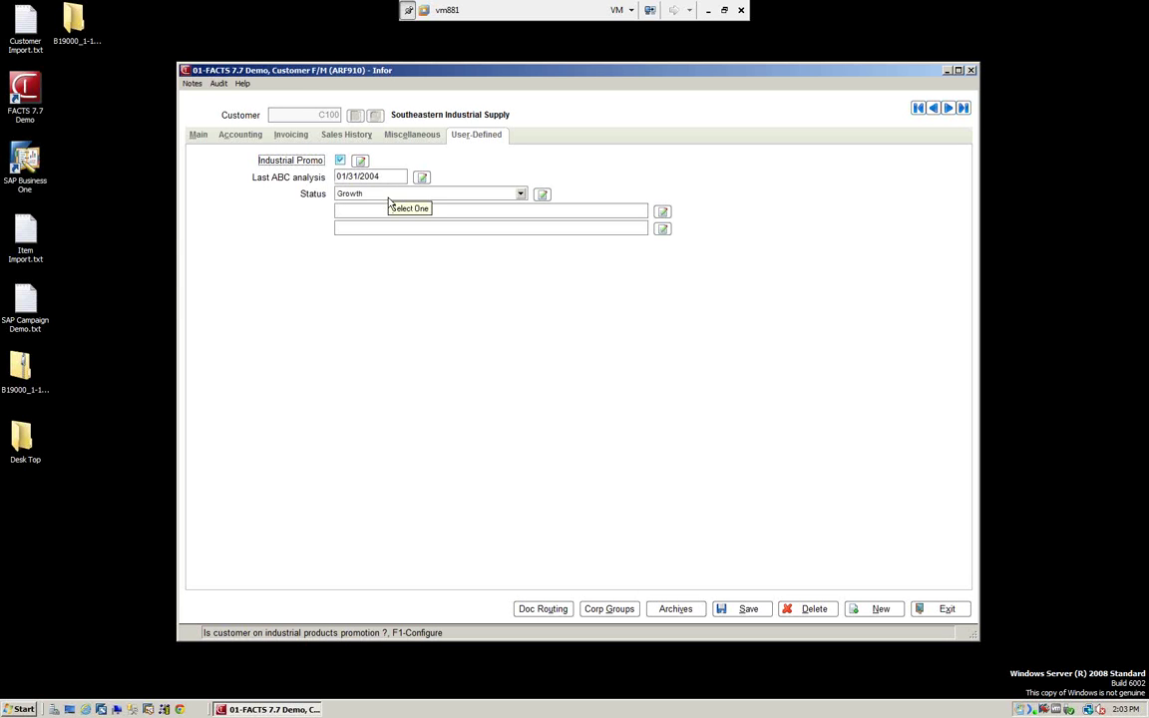
Examine the choices offered by the customer's Status field and the Industrial Promo checkbox.
{"action": "left_click", "coordinate": [520, 194]}
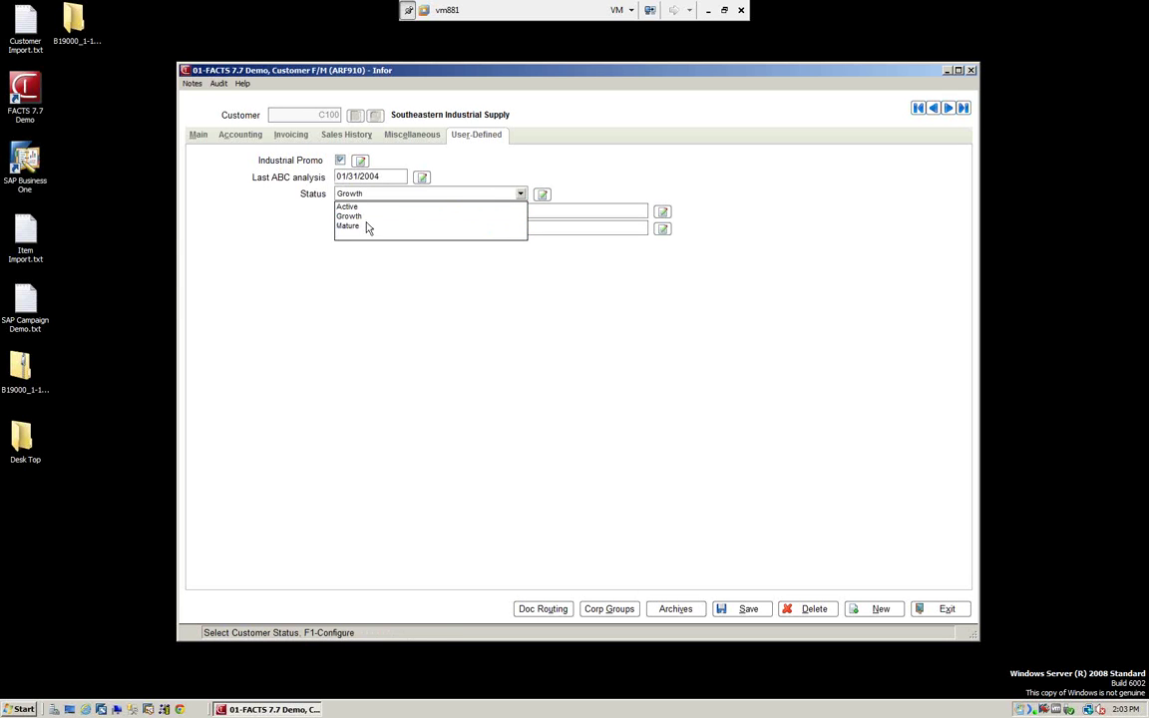
{"action": "left_click", "coordinate": [402, 148]}
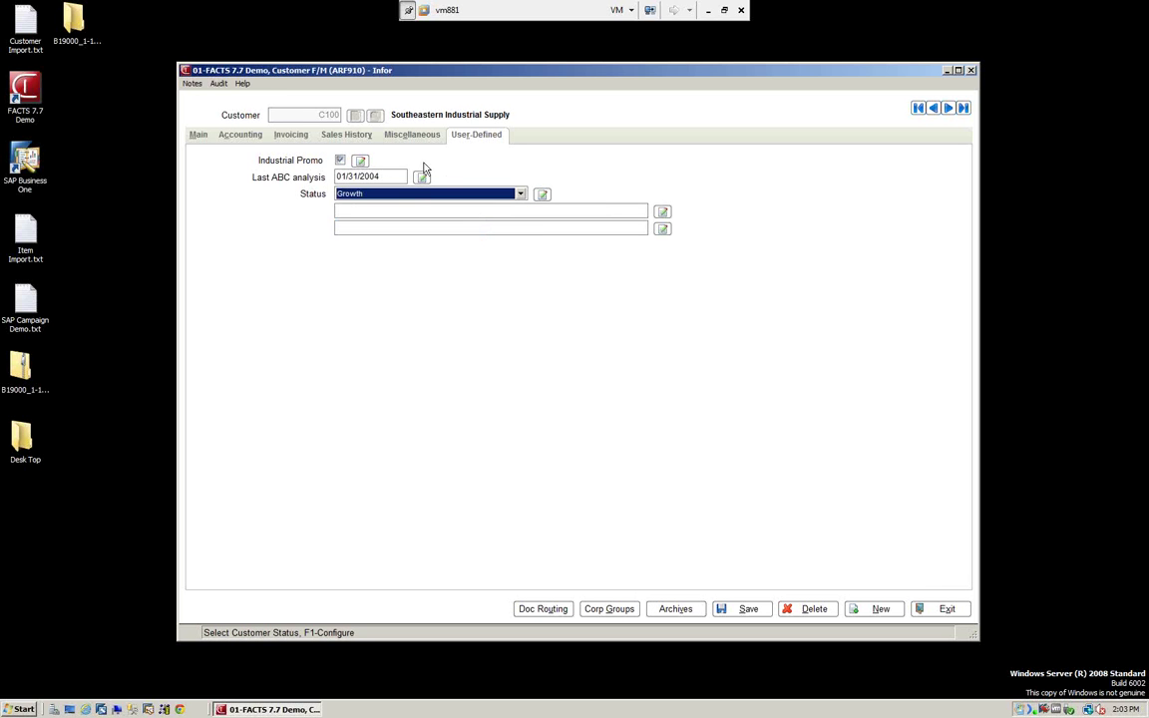
{"action": "left_click", "coordinate": [340, 161]}
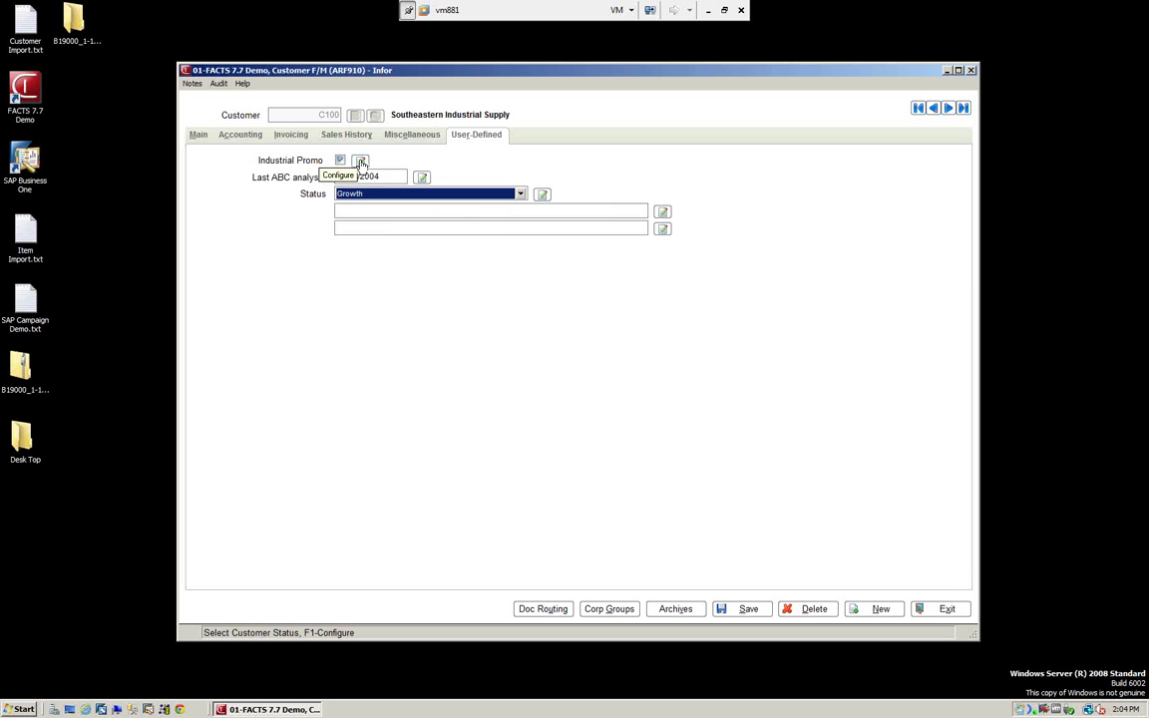
Review the Industrial Promo field's setup, including the available field types and justification options, and accept it with its existing settings.
{"action": "left_click", "coordinate": [361, 162]}
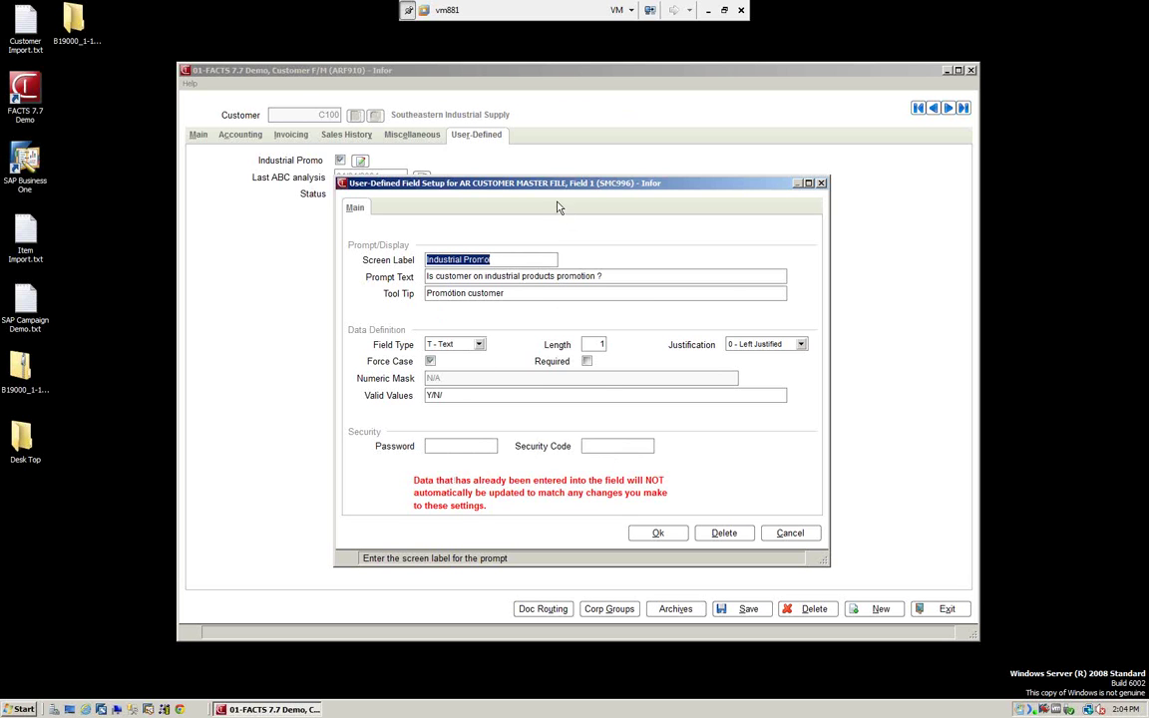
{"action": "left_click_drag", "start_coordinate": [545, 184], "coordinate": [794, 153]}
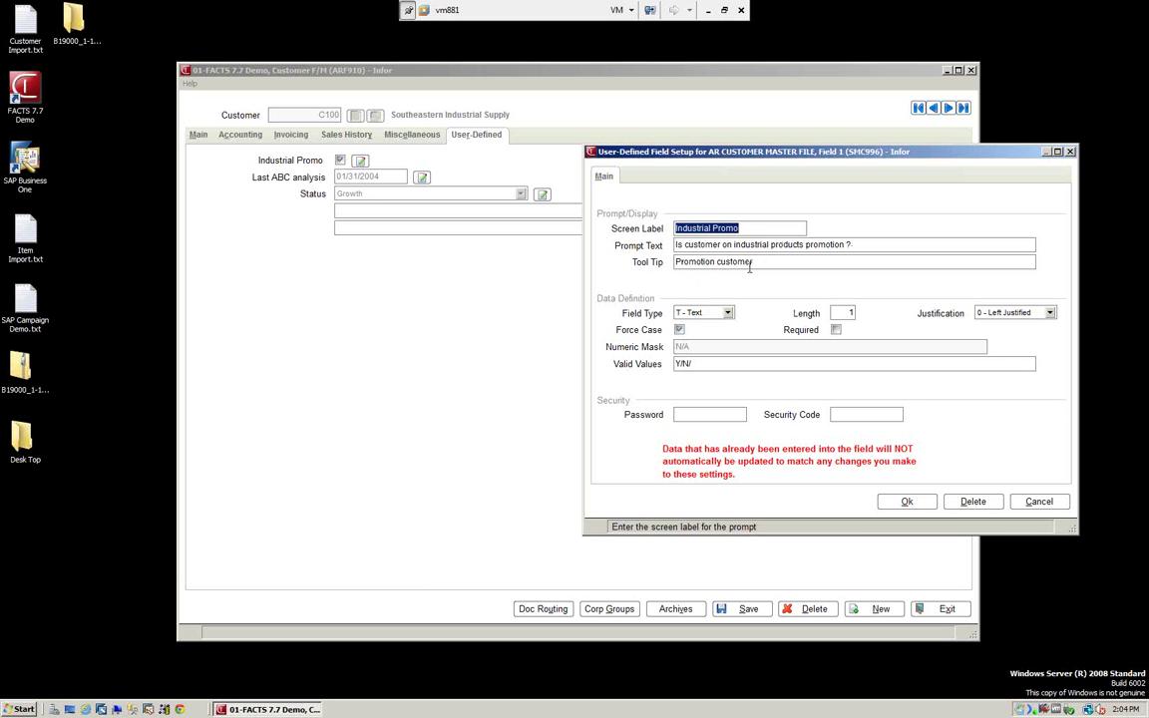
{"action": "left_click", "coordinate": [729, 313]}
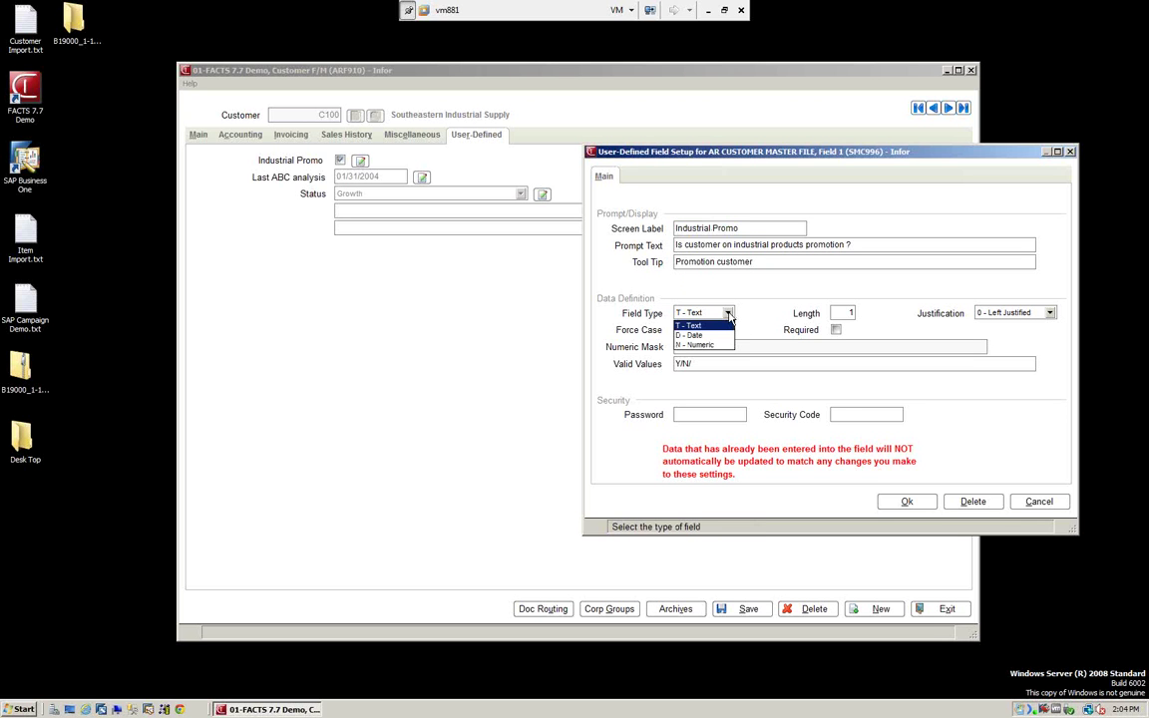
{"action": "left_click", "coordinate": [728, 315]}
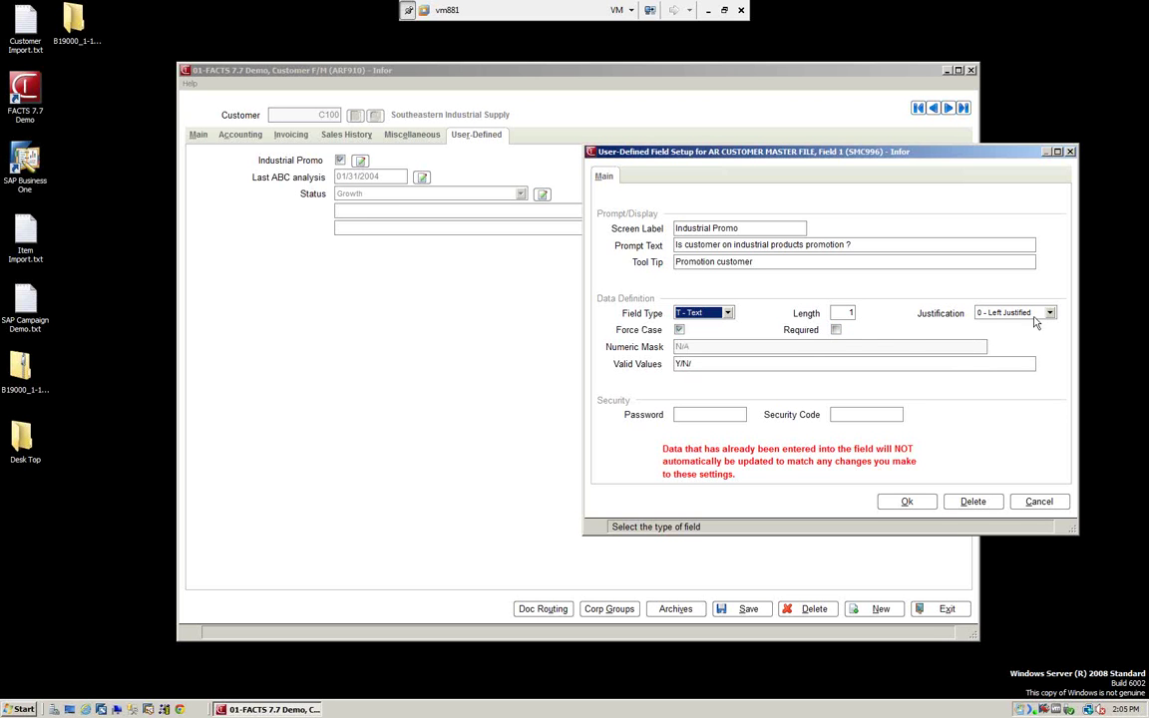
{"action": "left_click", "coordinate": [1049, 315]}
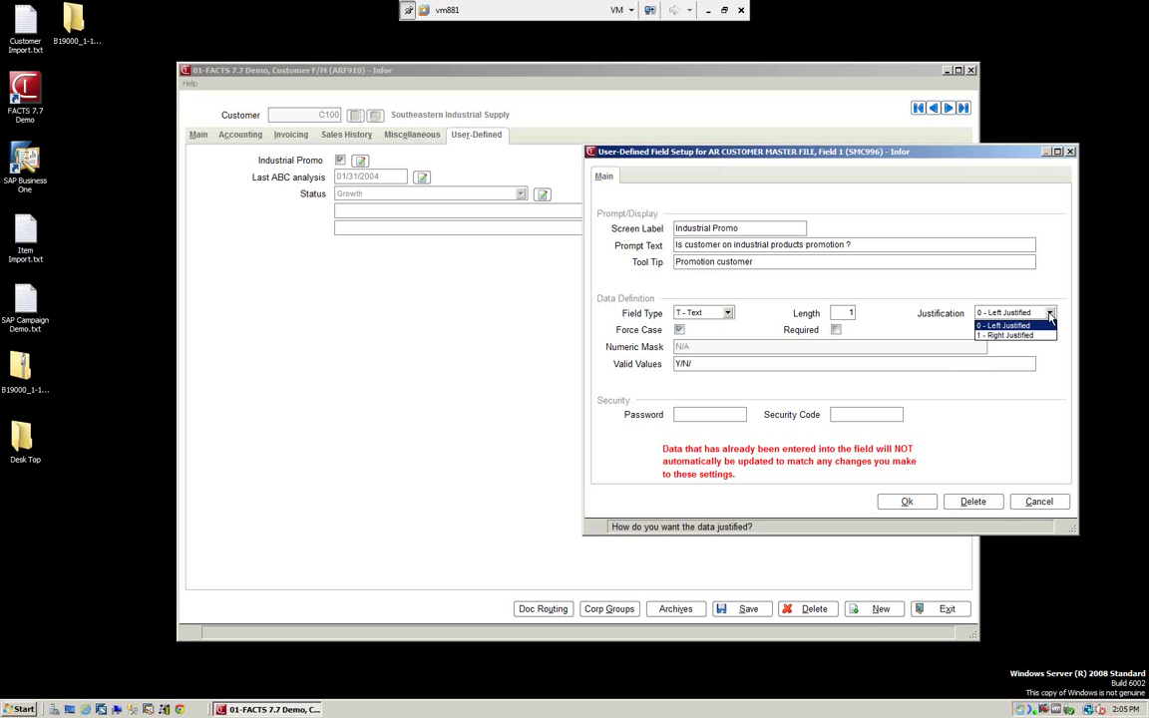
{"action": "left_click", "coordinate": [1006, 325]}
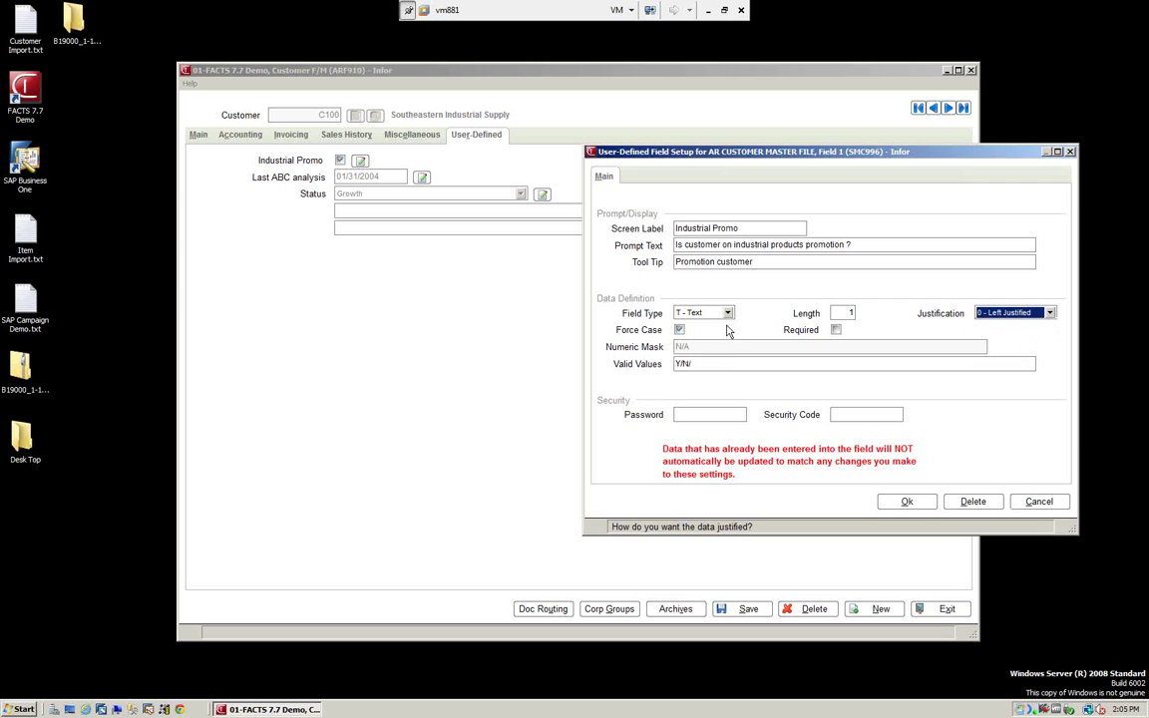
{"action": "left_click", "coordinate": [905, 503]}
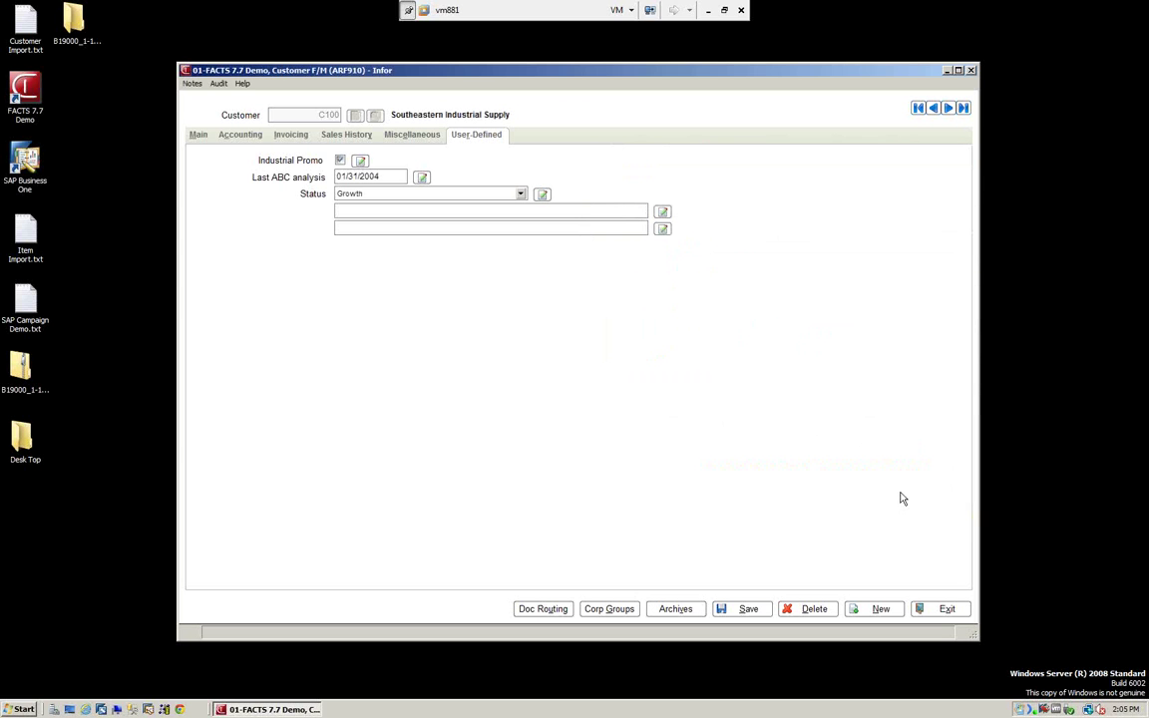
Review the Last ABC analysis field's setup and its field type choices, and accept it as a Date field.
{"action": "left_click", "coordinate": [422, 180]}
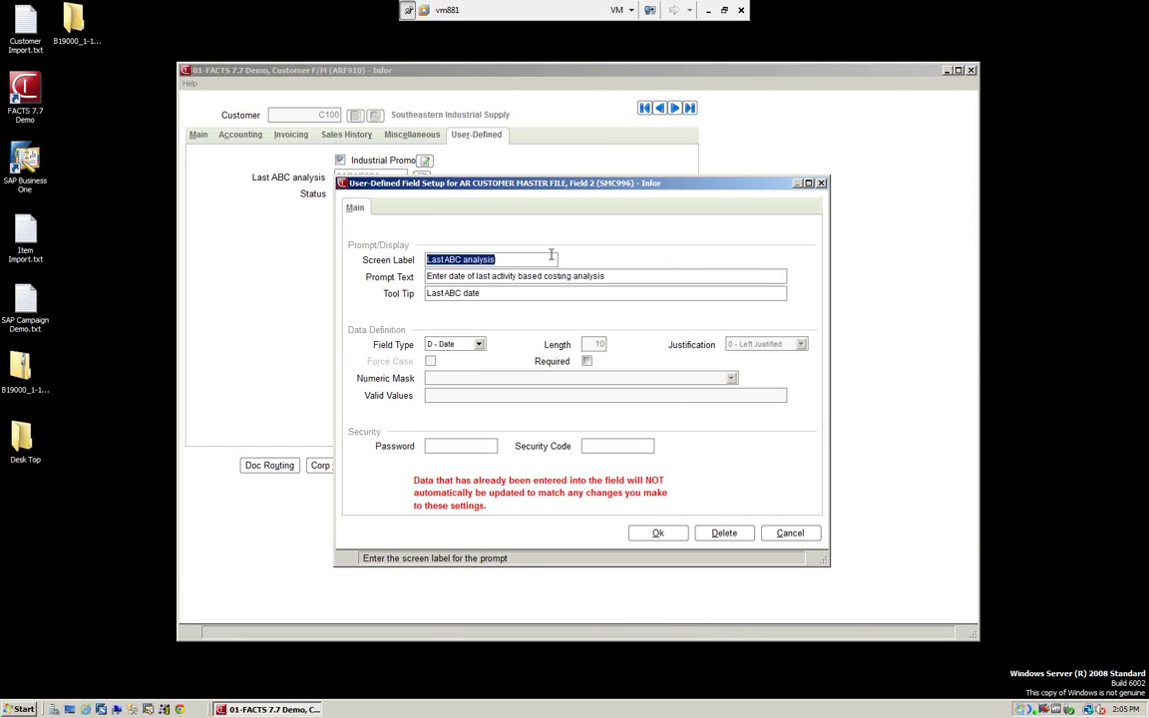
{"action": "left_click_drag", "start_coordinate": [547, 190], "coordinate": [785, 156]}
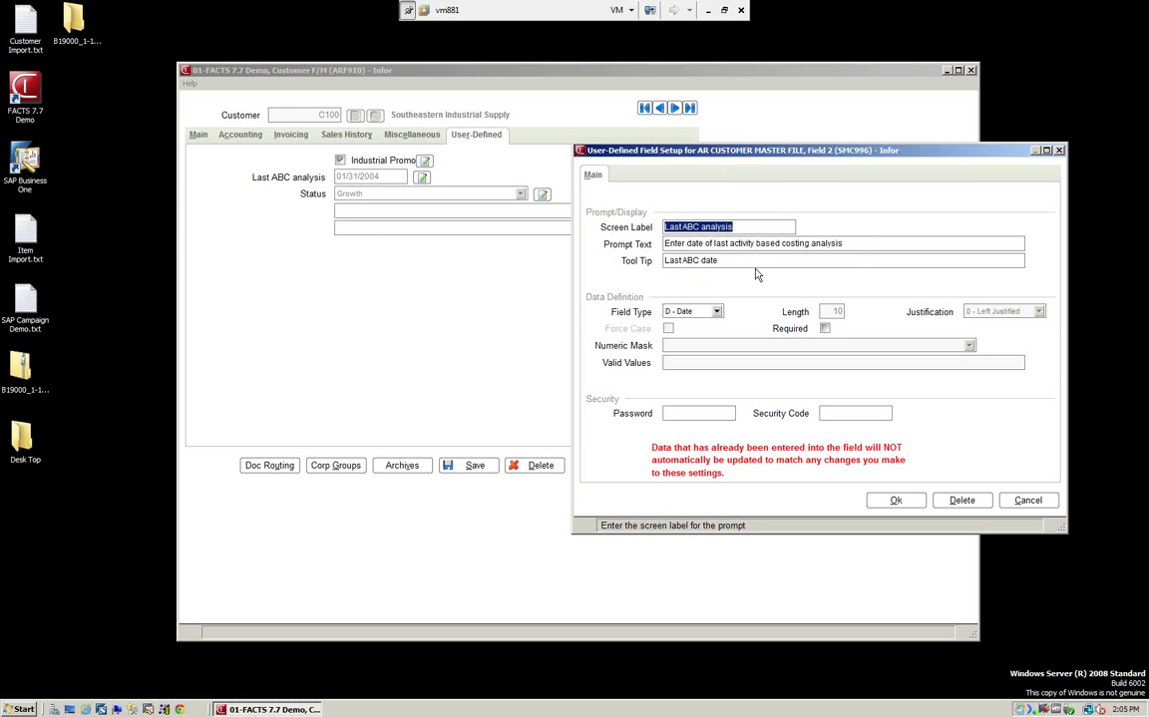
{"action": "left_click", "coordinate": [717, 312]}
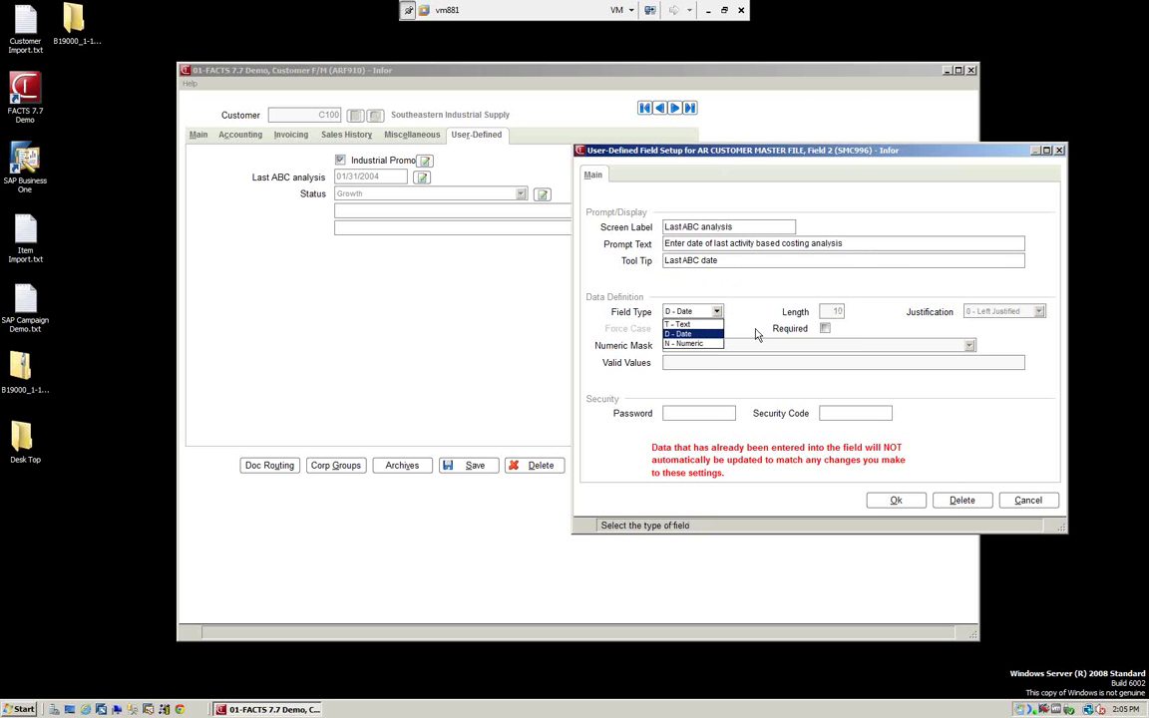
{"action": "left_click", "coordinate": [718, 313]}
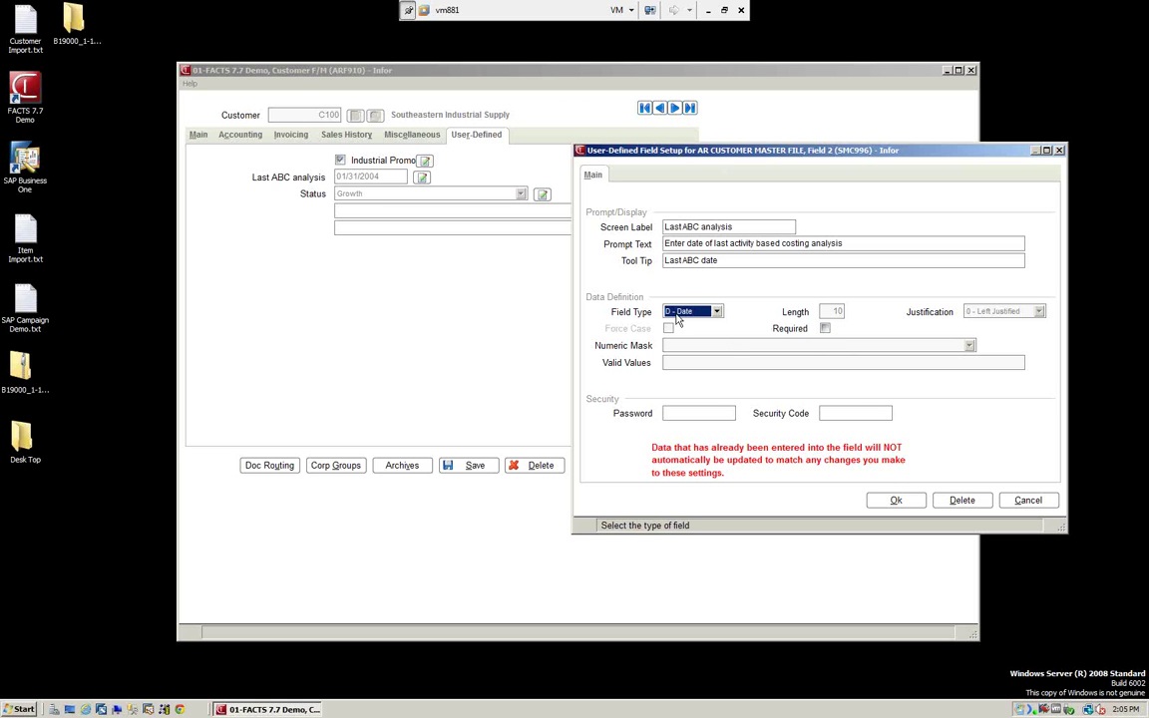
{"action": "left_click", "coordinate": [894, 500]}
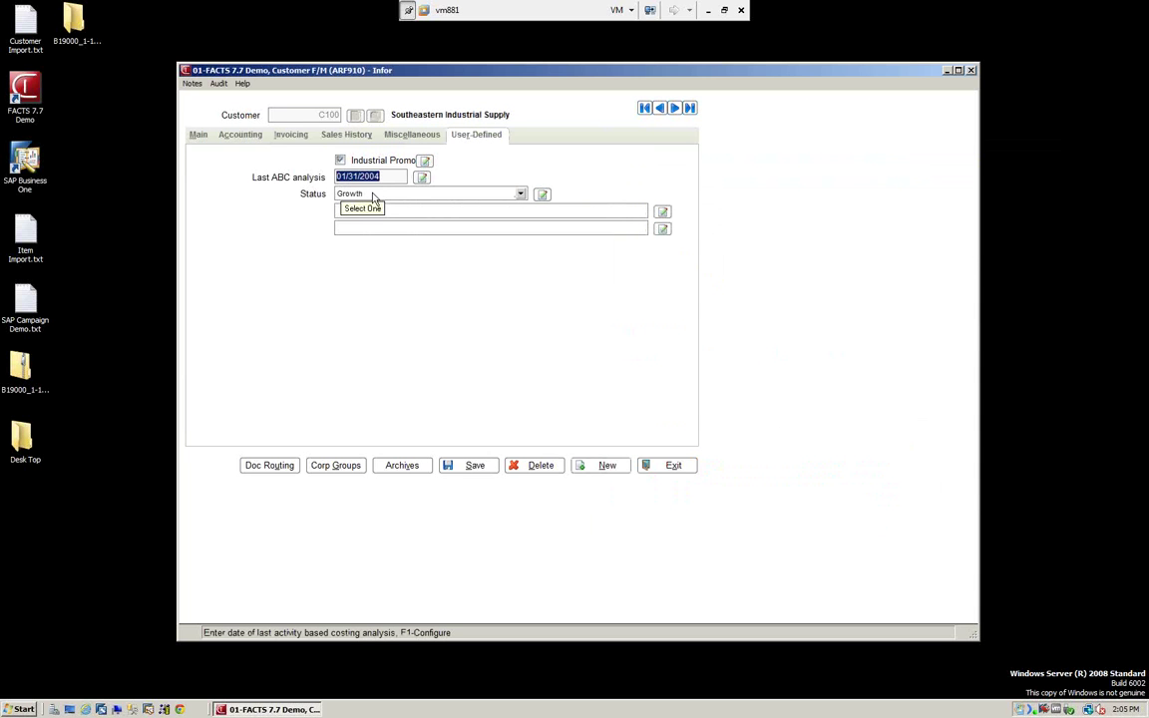
Review the Status field's setup, including its length, required setting and valid values, and leave it without saving.
{"action": "left_click", "coordinate": [542, 195]}
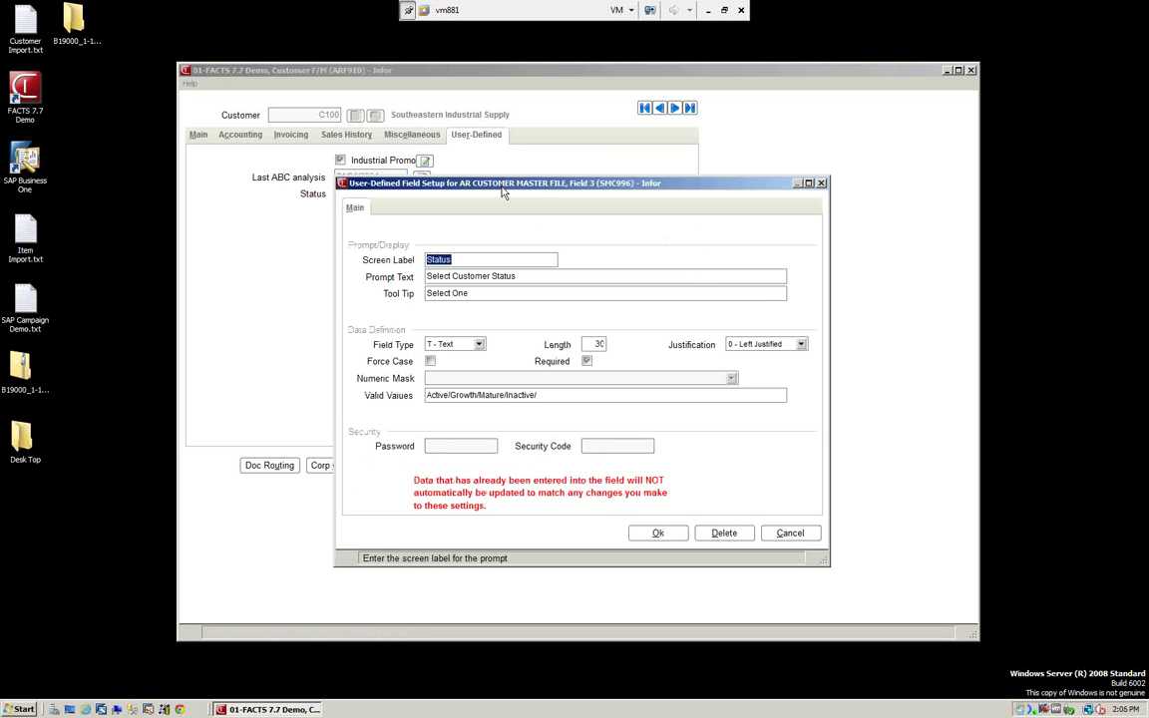
{"action": "left_click_drag", "start_coordinate": [510, 192], "coordinate": [583, 152]}
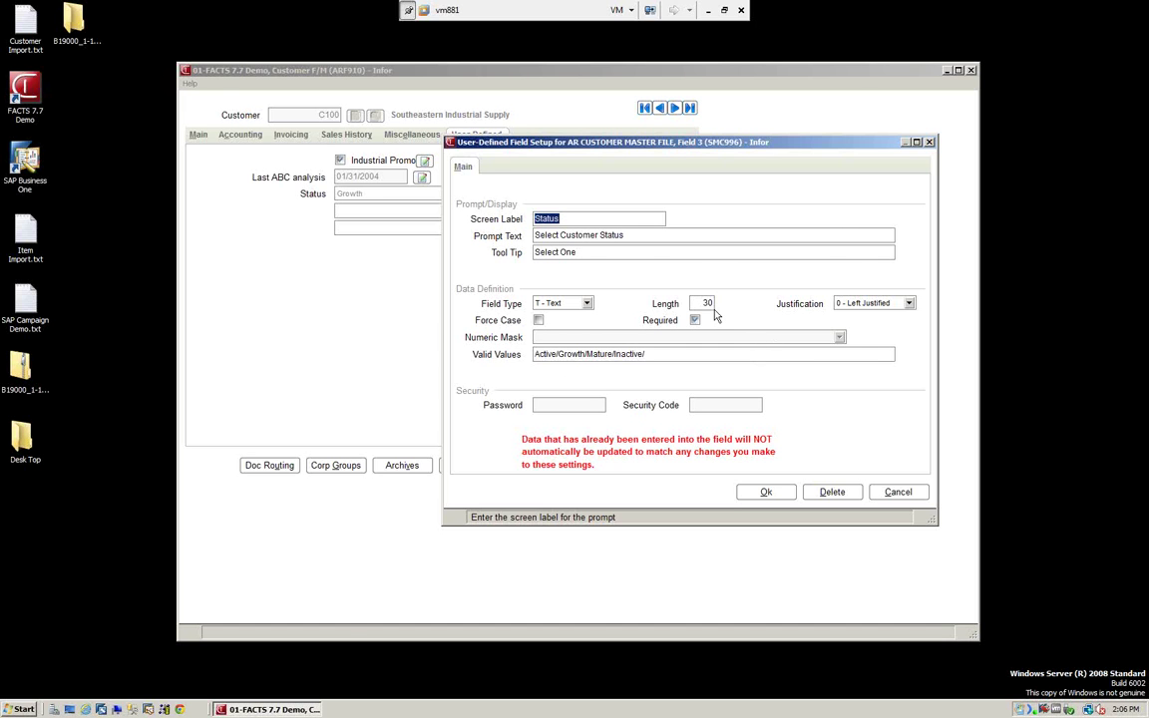
{"action": "left_click", "coordinate": [897, 493]}
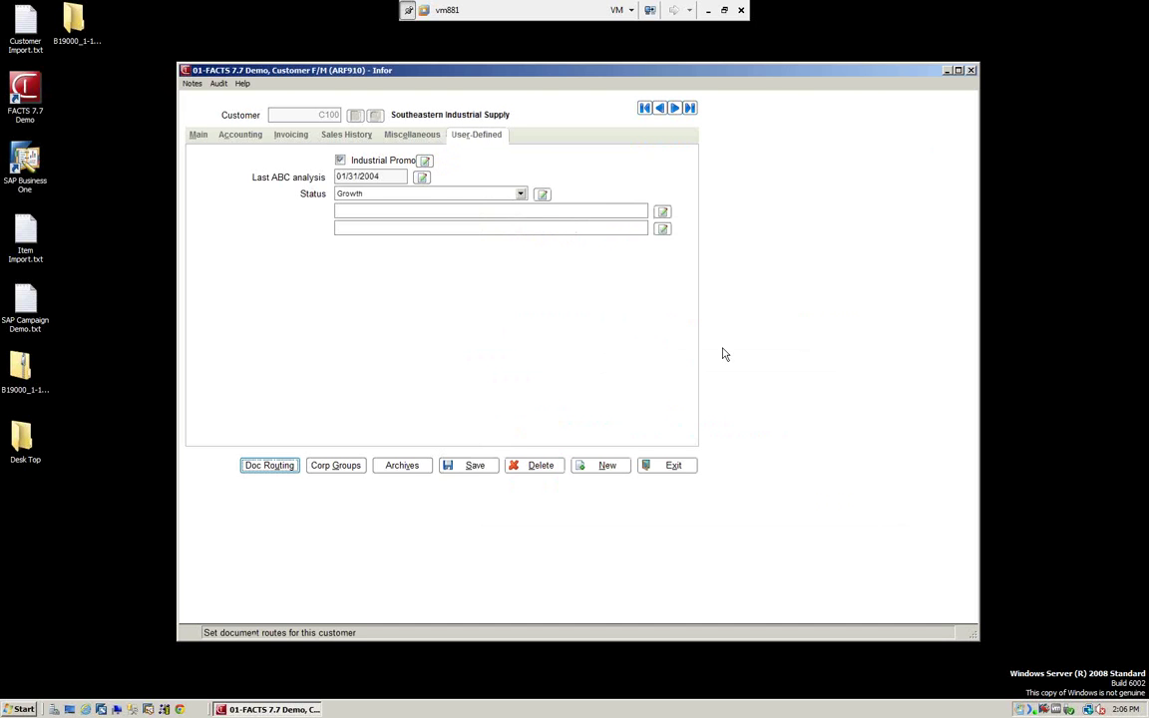
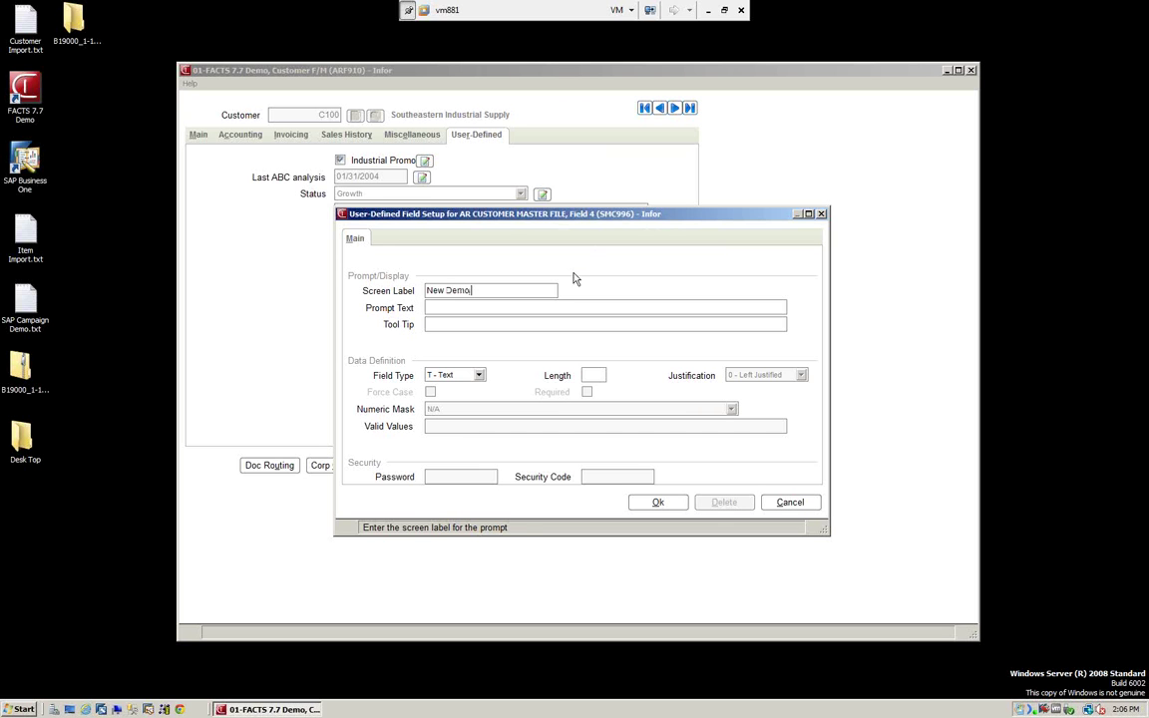
Complete the New Demo field's setup with prompt text "New field for the Demo", tool tip "New Demo field" and length 50, left justified.
{"action": "left_click", "coordinate": [466, 309]}
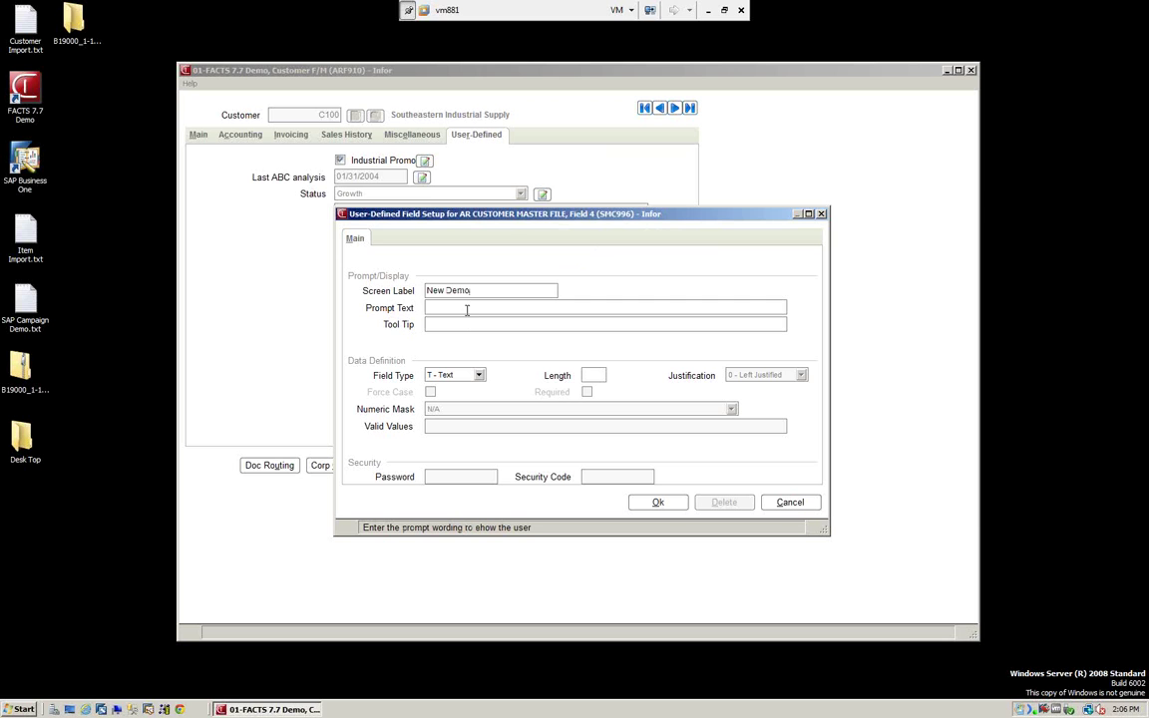
{"action": "type", "text": "New field for the Demo"}
{"action": "key", "text": "Tab"}
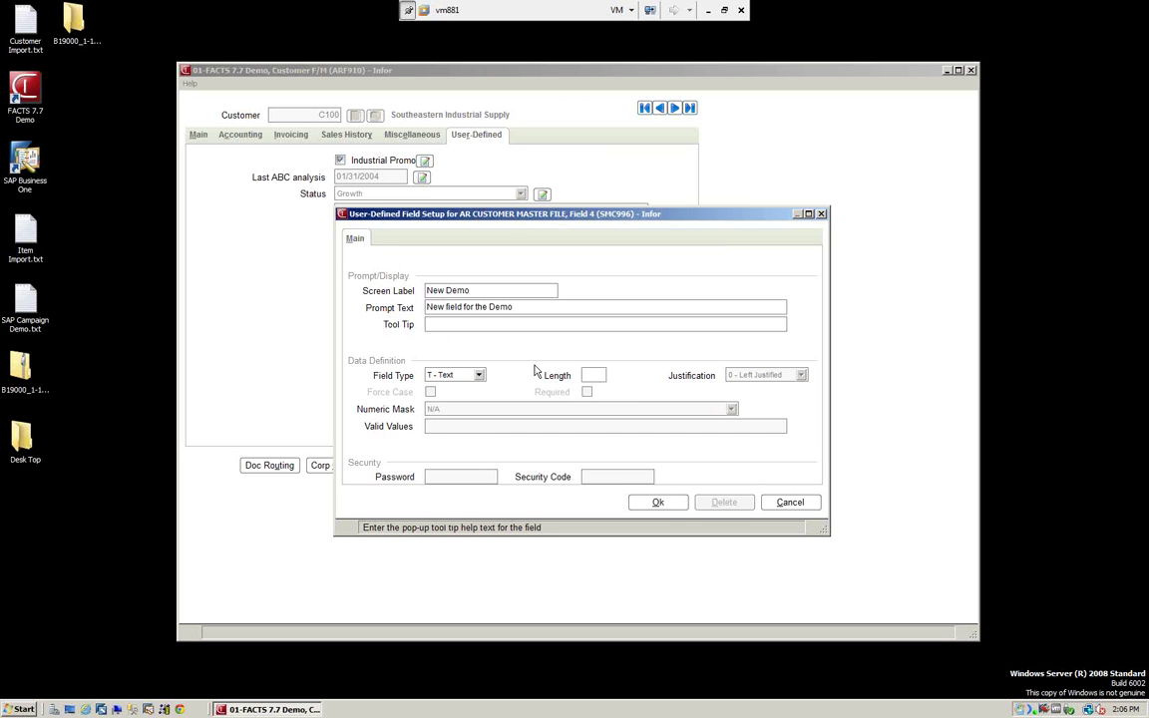
{"action": "type", "text": "New Demo field"}
{"action": "left_click", "coordinate": [593, 374]}
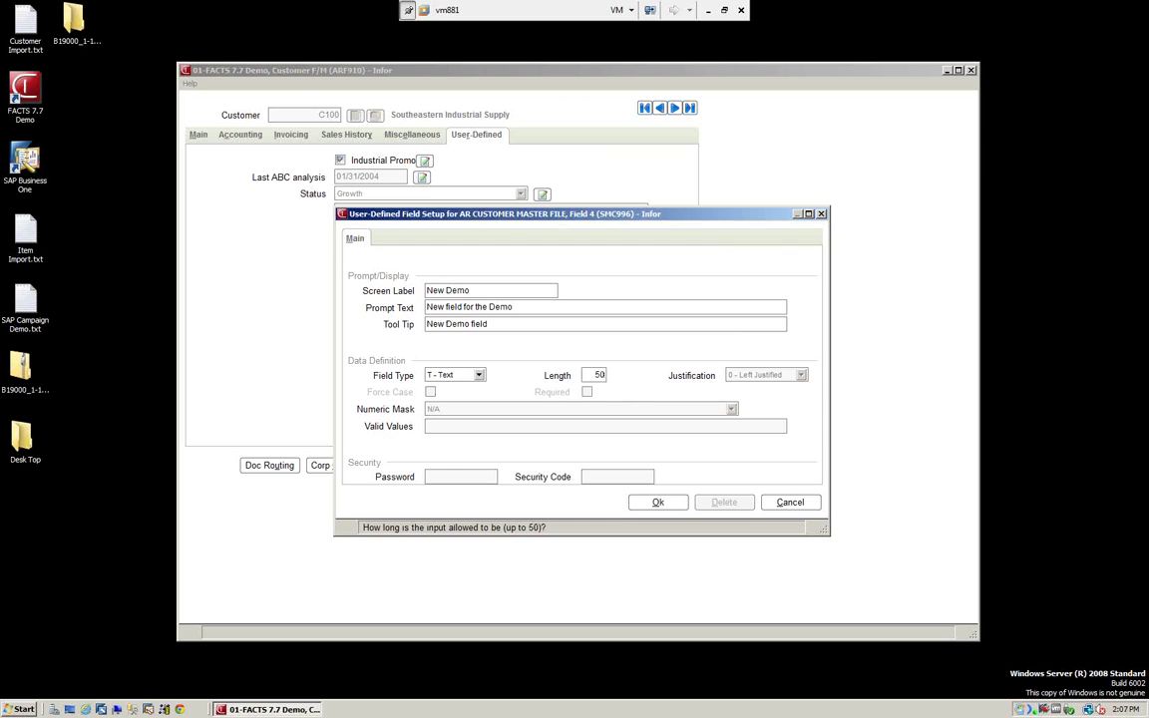
{"action": "key", "text": "Tab"}
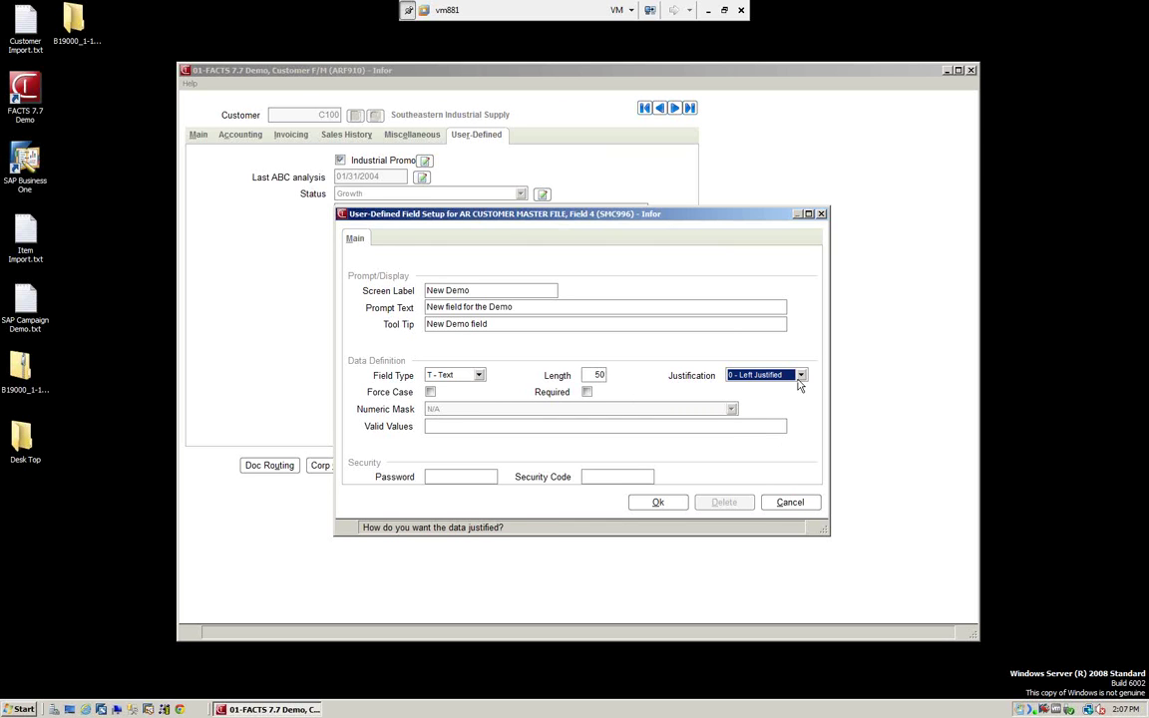
{"action": "left_click", "coordinate": [658, 503]}
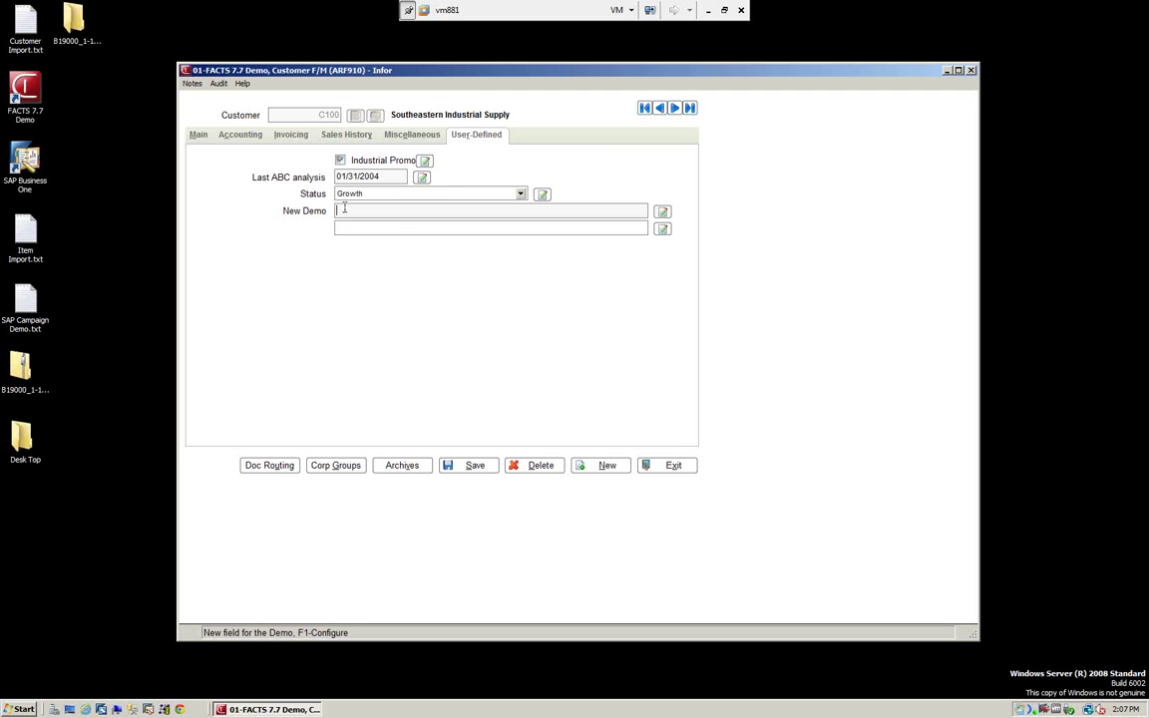
Enter "This is a new field for the demo to enter data" in the customer's New Demo field.
{"action": "type", "text": "t"}
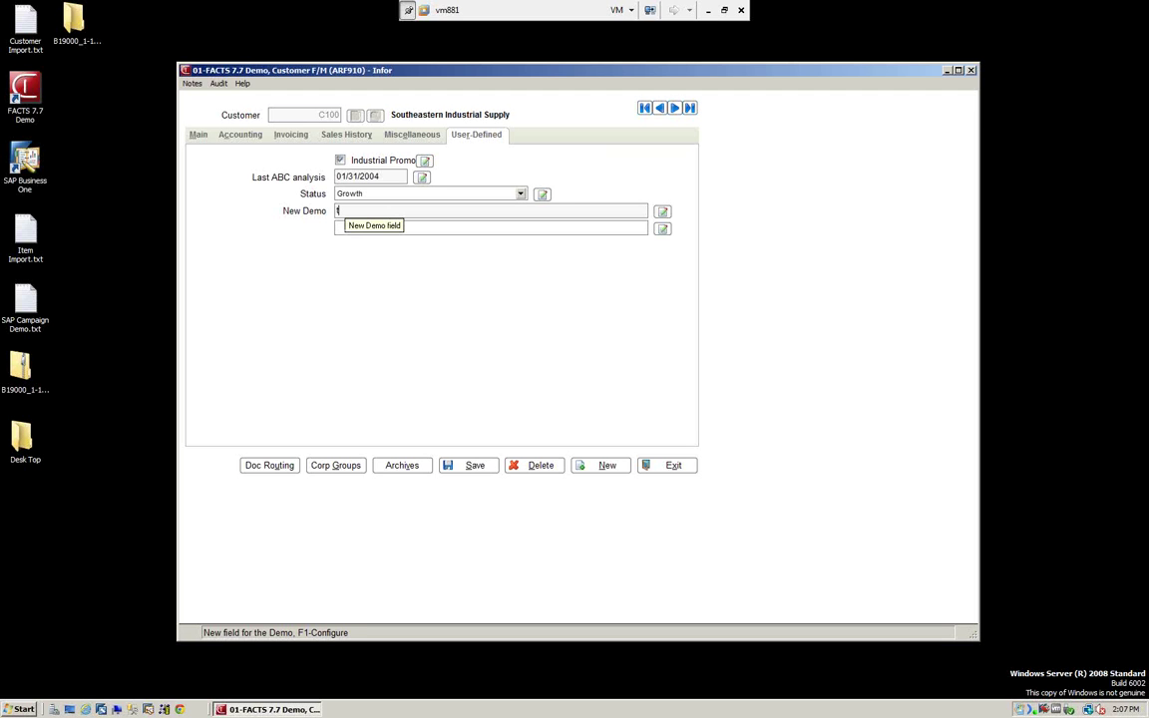
{"action": "type", "text": "his is a new"}
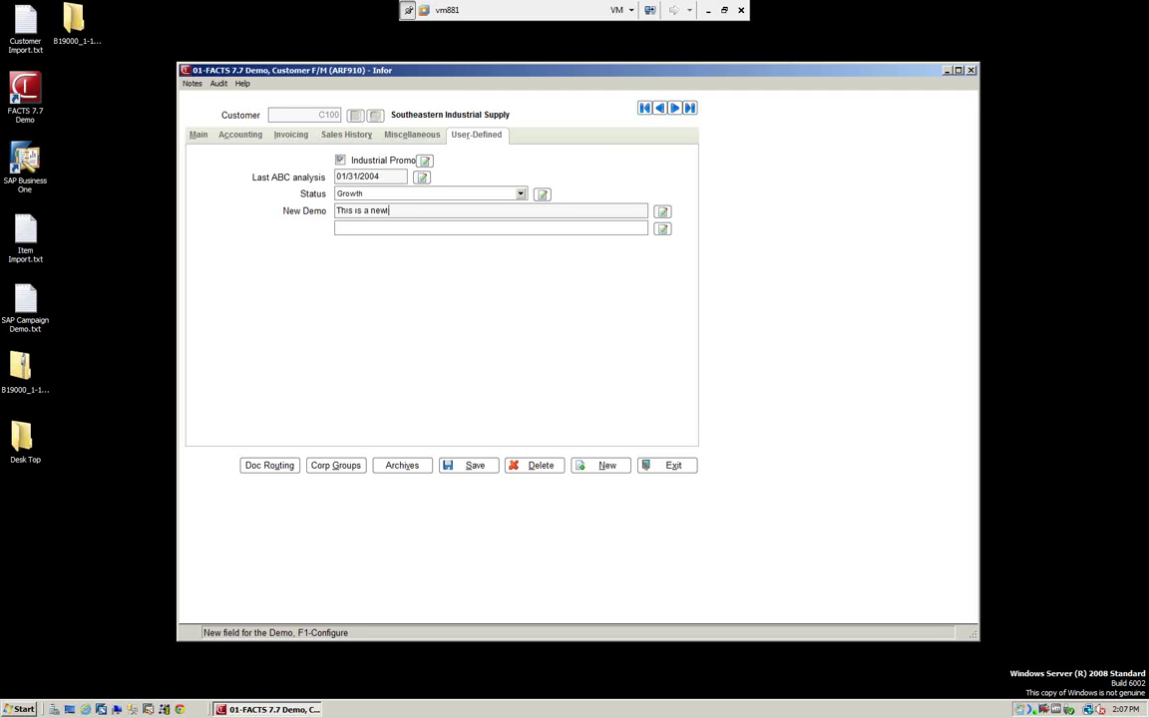
{"action": "type", "text": " field for the demo to"}
{"action": "type", "text": "enter data"}
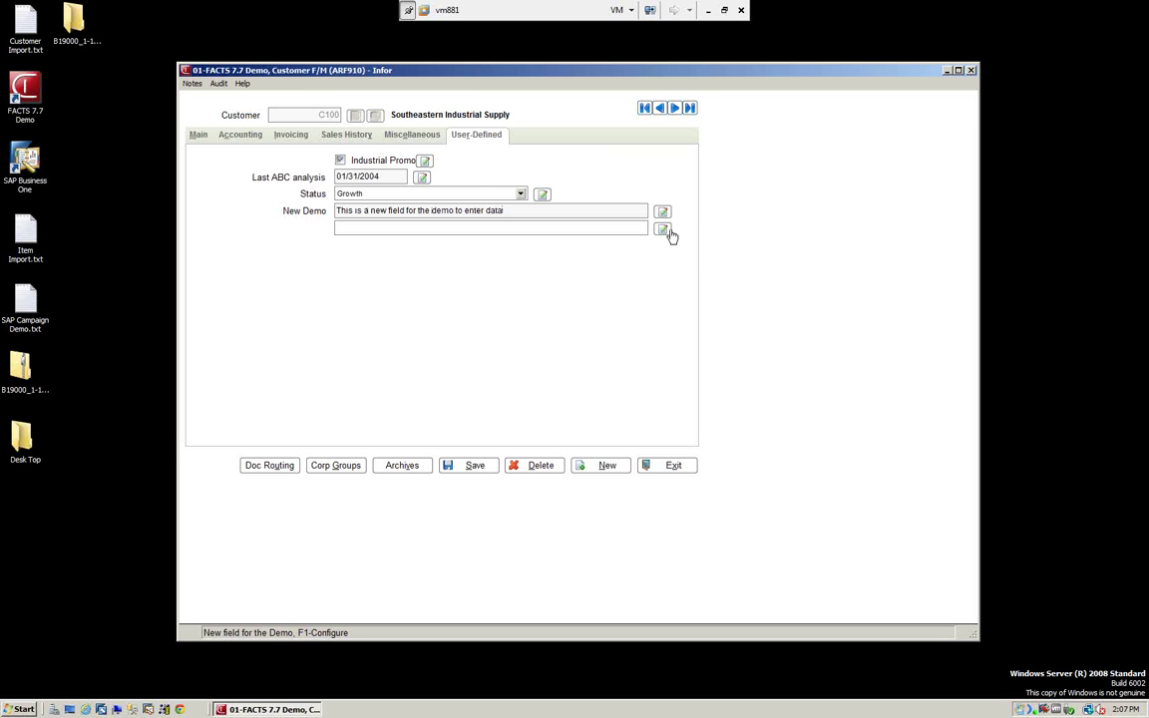
Delete the New Demo field's definition from the customer's user-defined fields and confirm the deletion.
{"action": "left_click", "coordinate": [662, 212]}
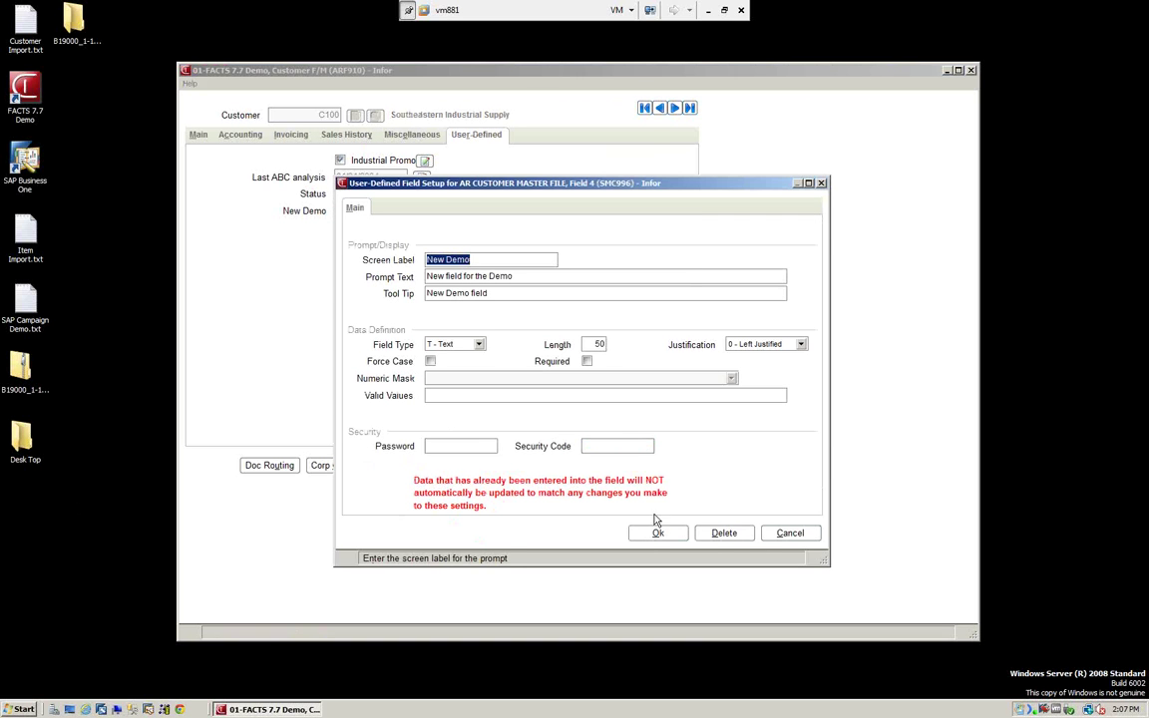
{"action": "left_click", "coordinate": [719, 534]}
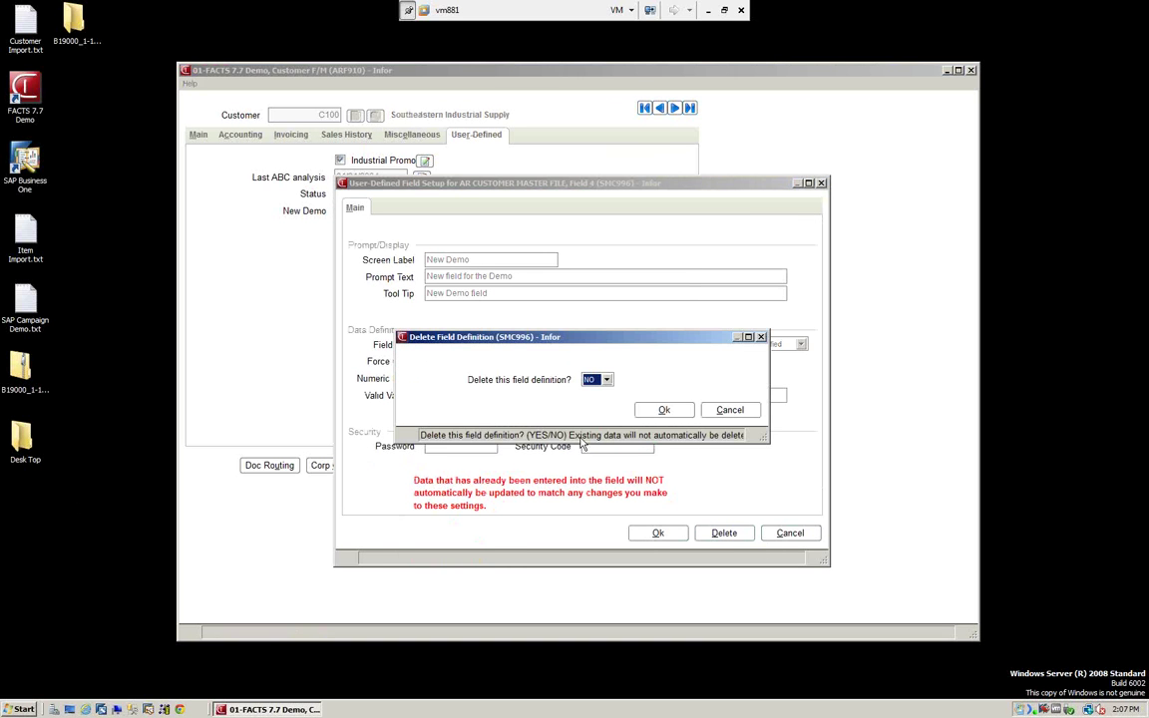
{"action": "left_click", "coordinate": [606, 380]}
{"action": "left_click", "coordinate": [591, 392]}
{"action": "left_click", "coordinate": [646, 412]}
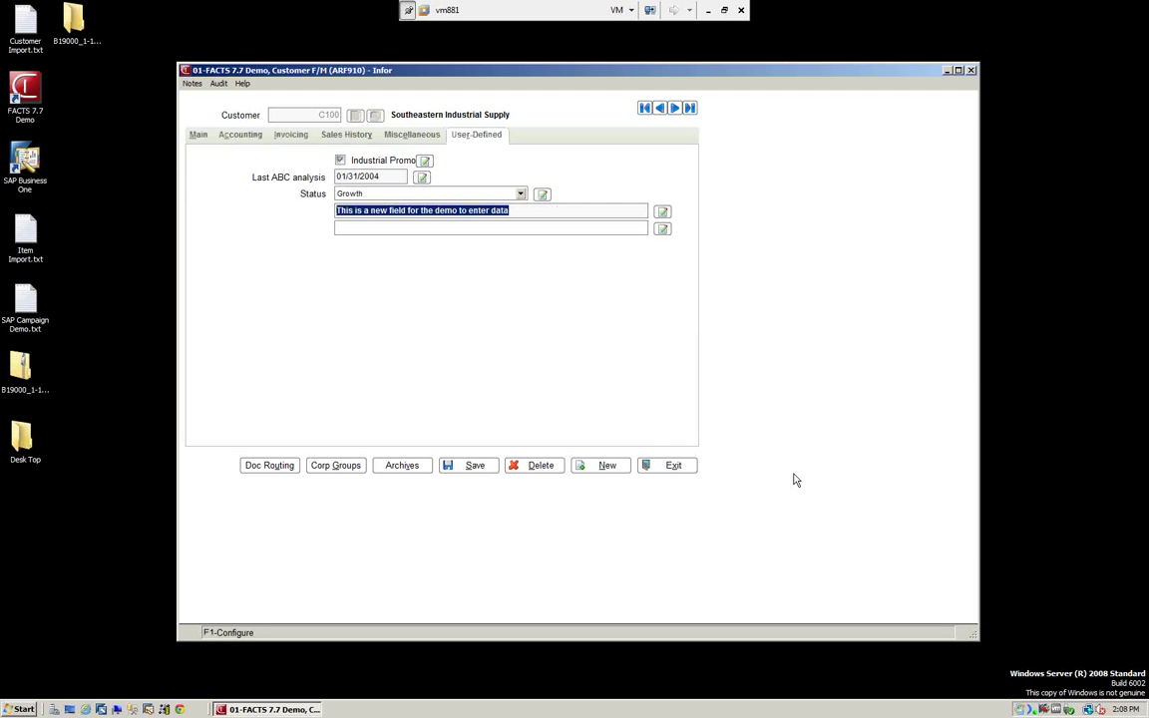
{"action": "left_click", "coordinate": [518, 211]}
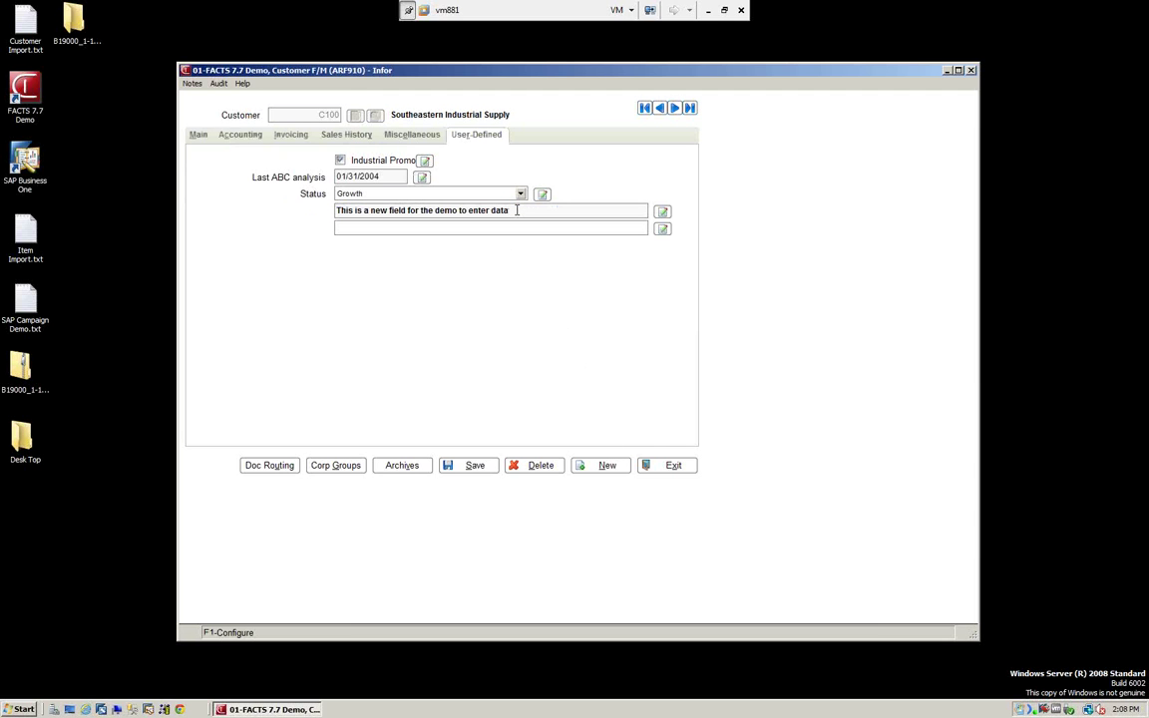
{"action": "key", "text": "ctrl+a"}
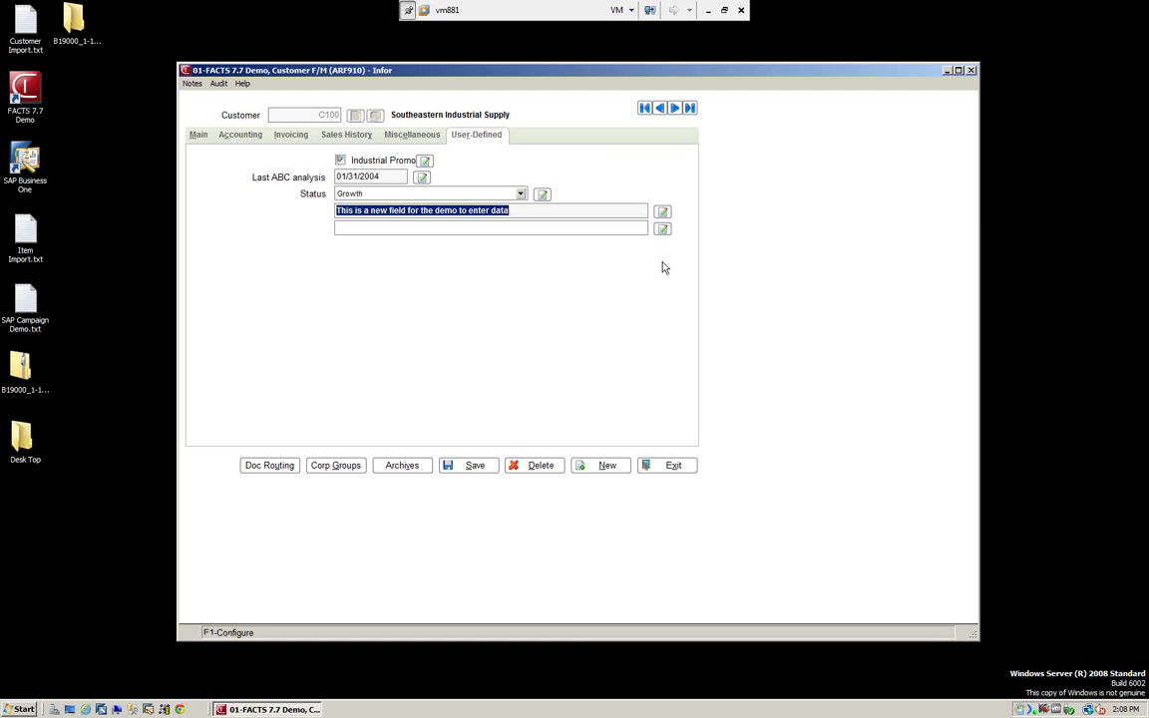
{"action": "left_click", "coordinate": [663, 220]}
{"action": "left_click", "coordinate": [662, 228]}
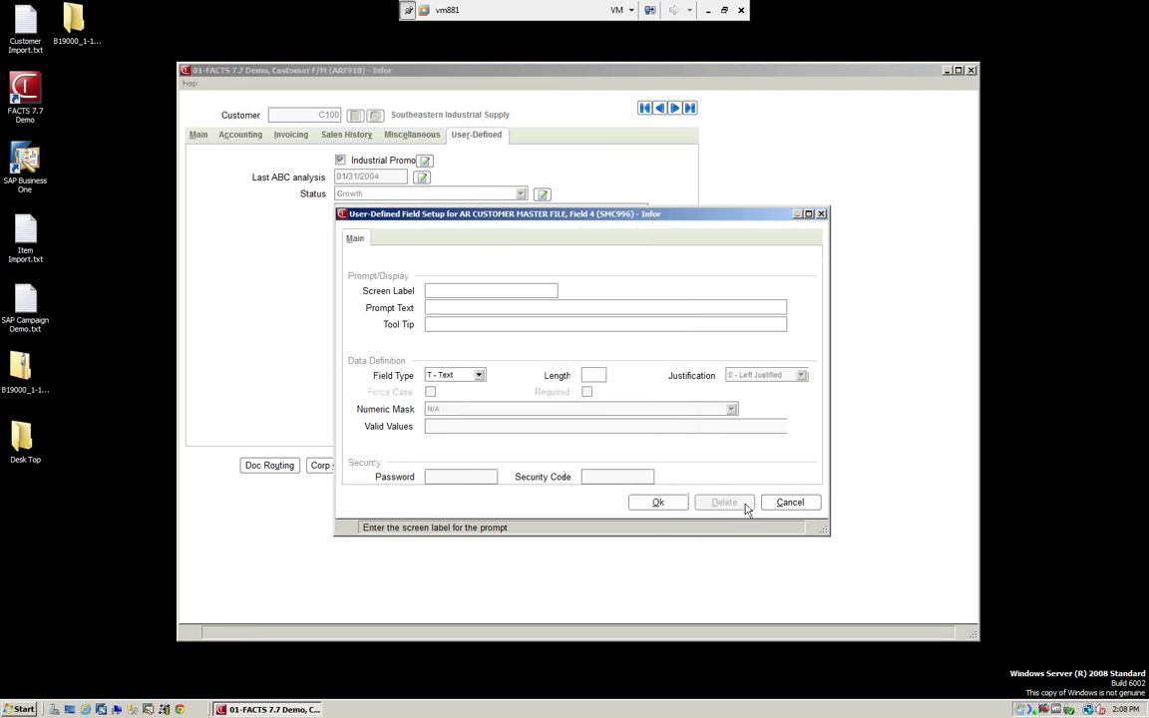
{"action": "left_click", "coordinate": [658, 501]}
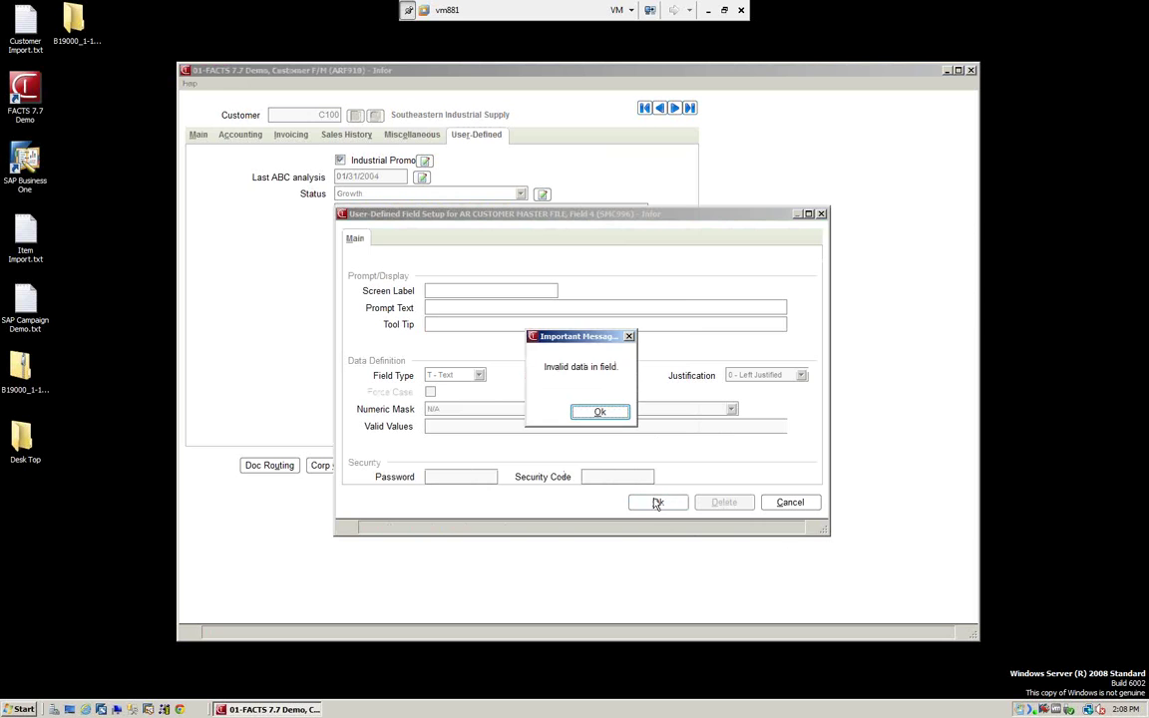
{"action": "left_click", "coordinate": [600, 411]}
{"action": "left_click", "coordinate": [792, 502]}
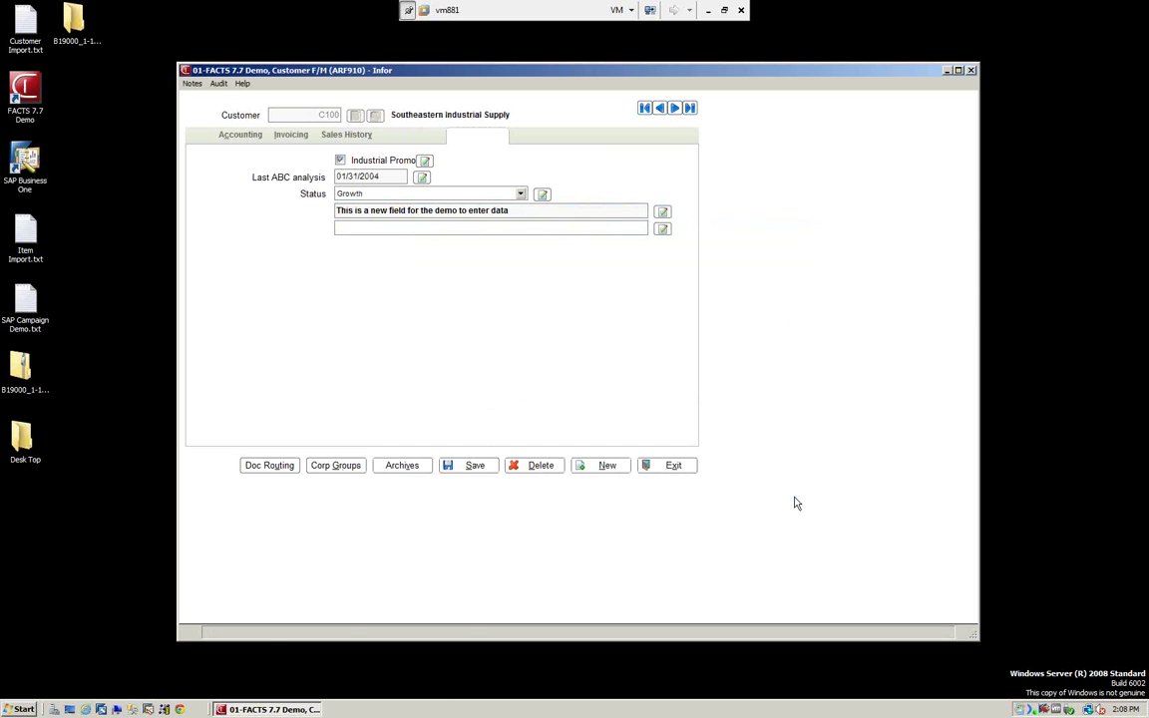
Switch to the Deluxe Equipment Warehouse customer without saving the current record, dismiss its notes and view the Status field's choices.
{"action": "left_click", "coordinate": [673, 112]}
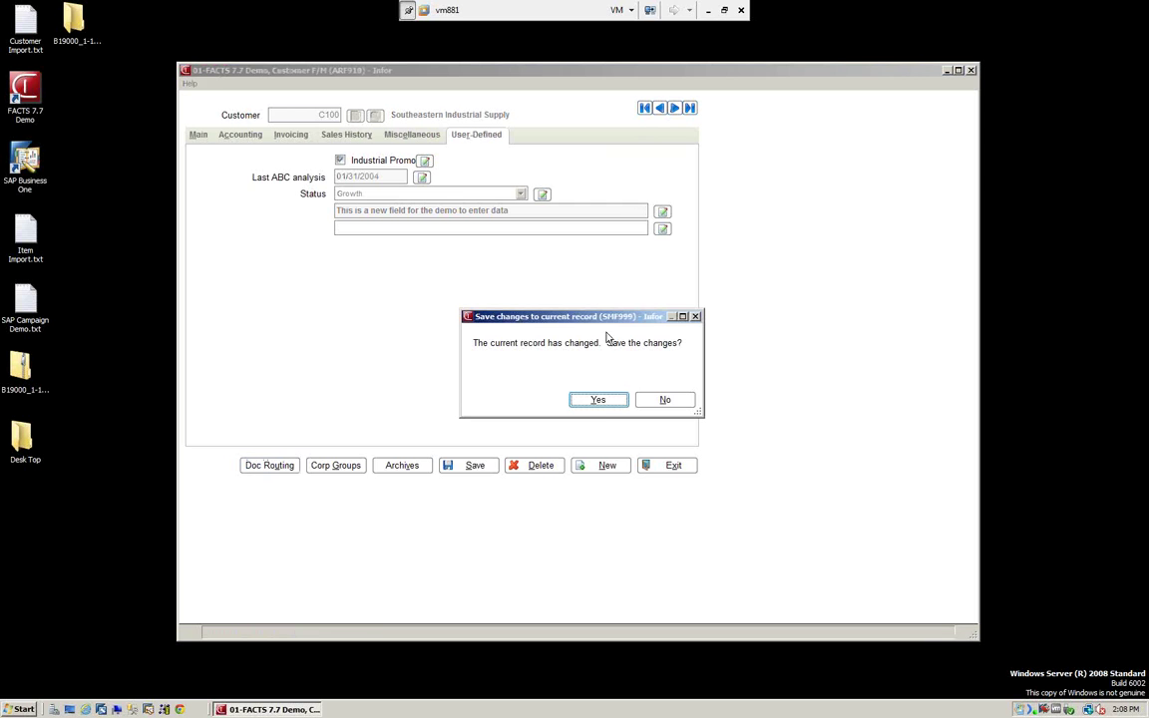
{"action": "left_click", "coordinate": [671, 402]}
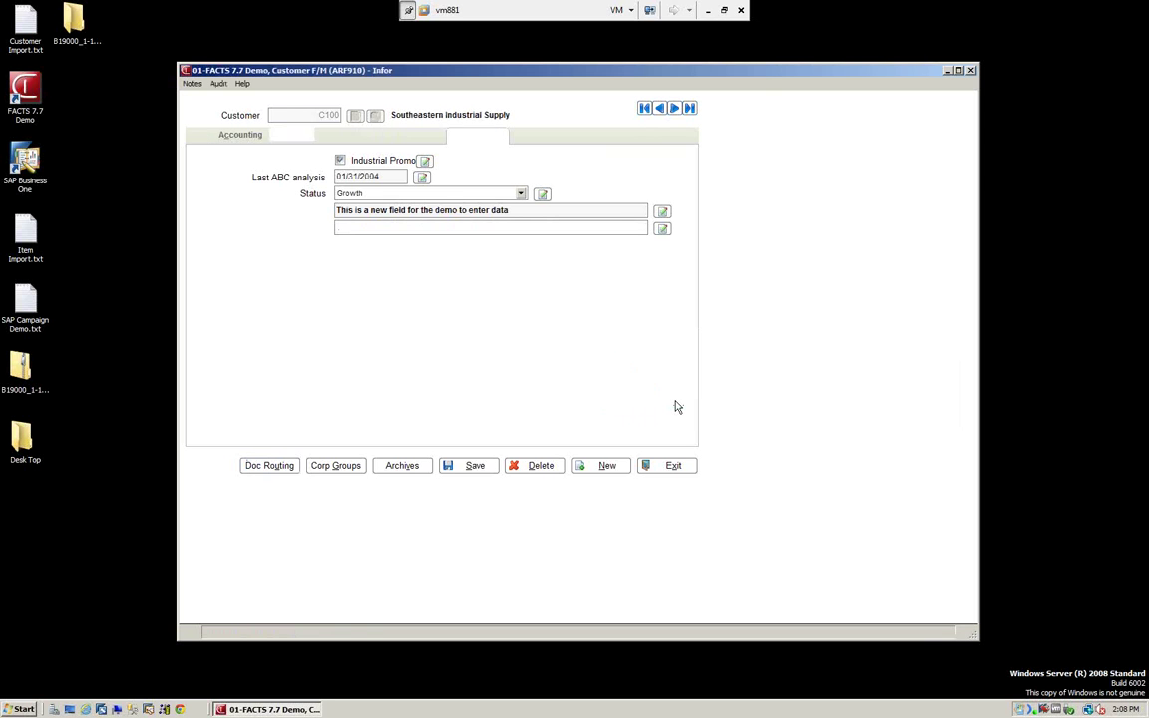
{"action": "left_click", "coordinate": [659, 108]}
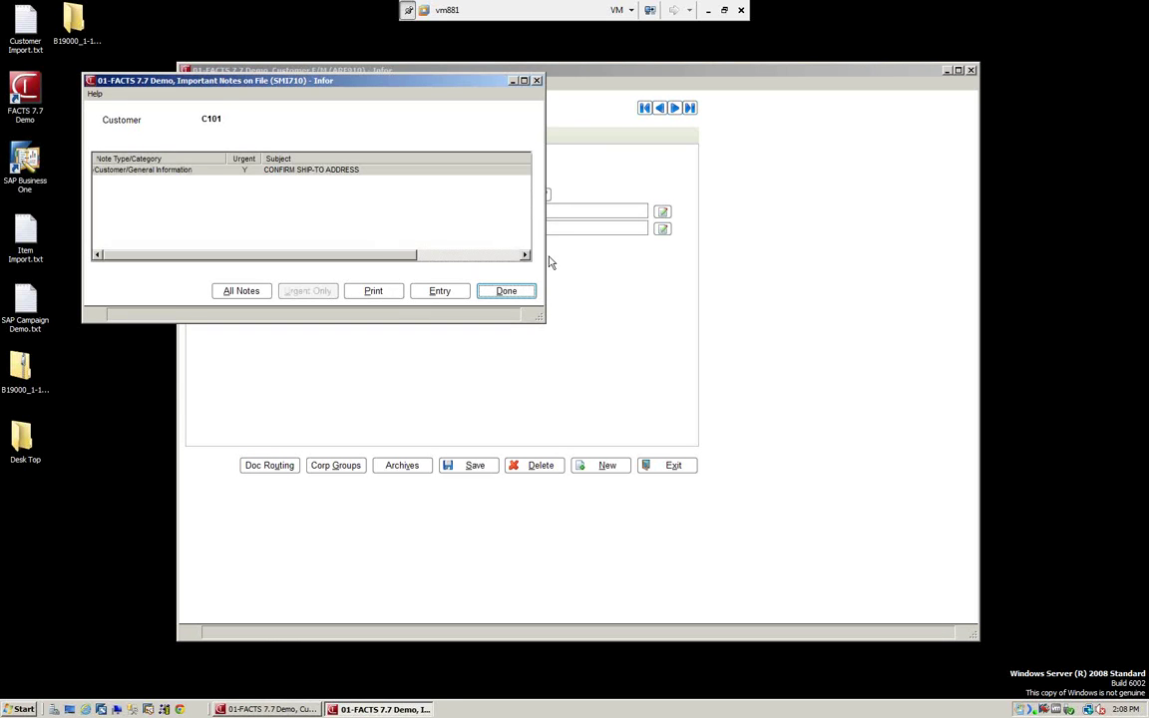
{"action": "left_click", "coordinate": [508, 295]}
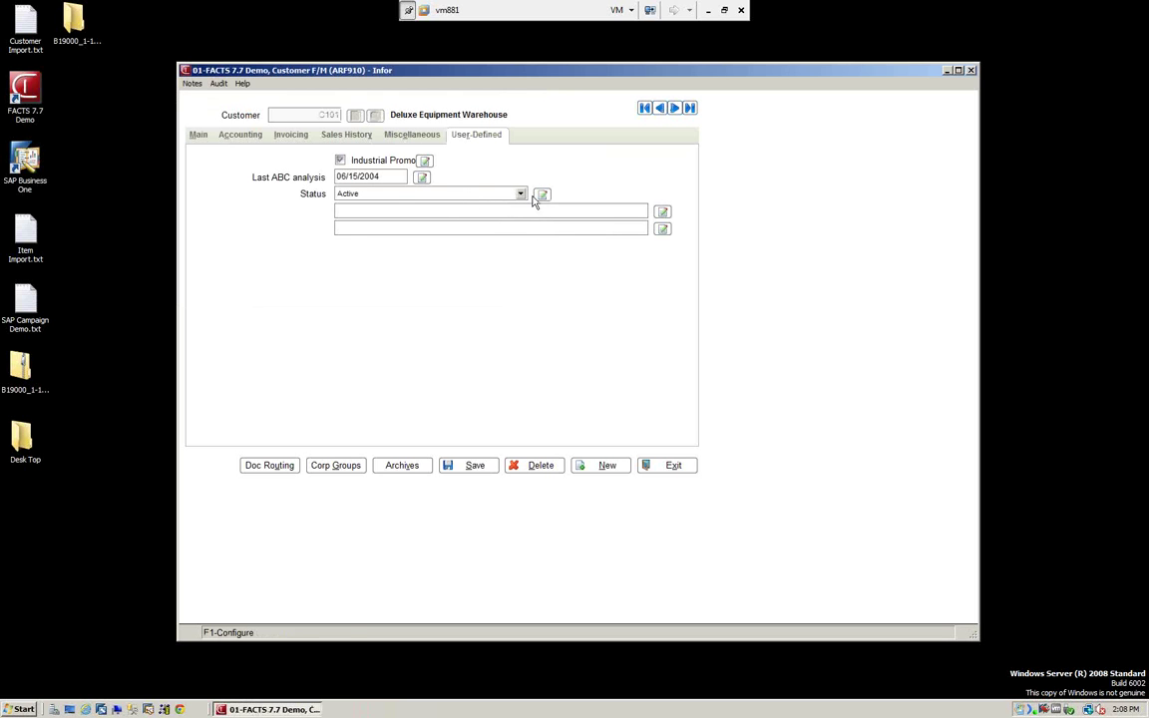
{"action": "left_click", "coordinate": [380, 193]}
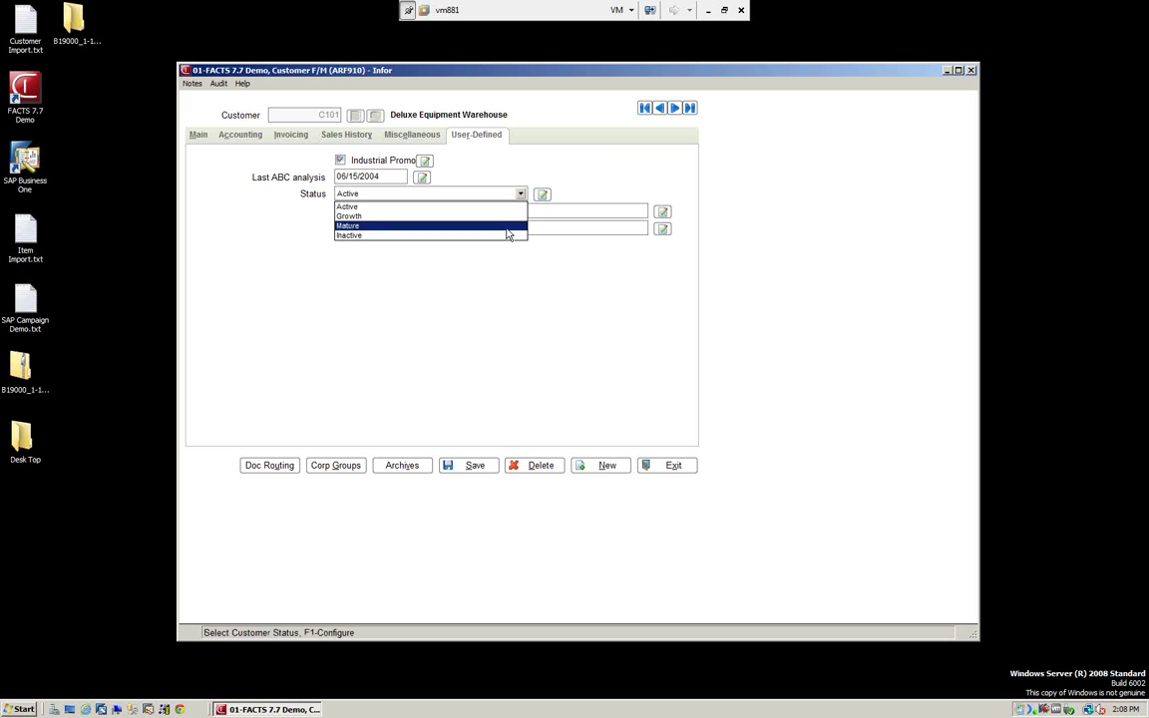
{"action": "key", "text": "Return"}
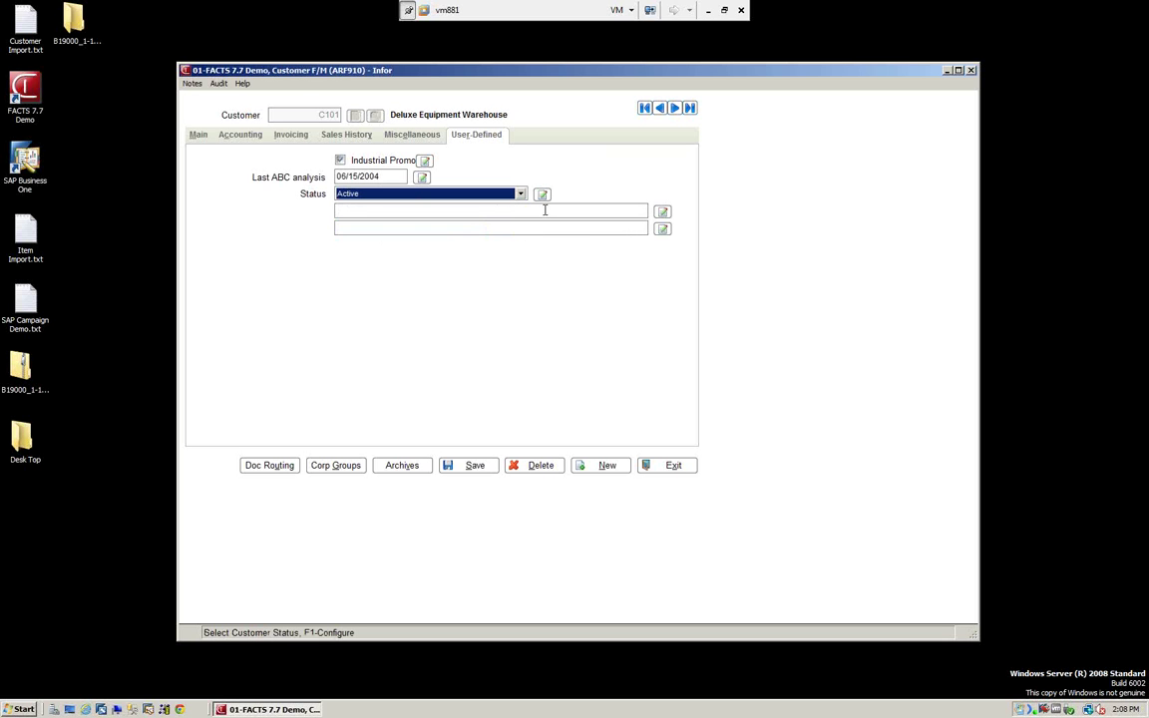
Define the fourth user-defined field with screen label "Demo Color", prompt text "This is the field for the Color" and tool tip "Color".
{"action": "left_click", "coordinate": [663, 214]}
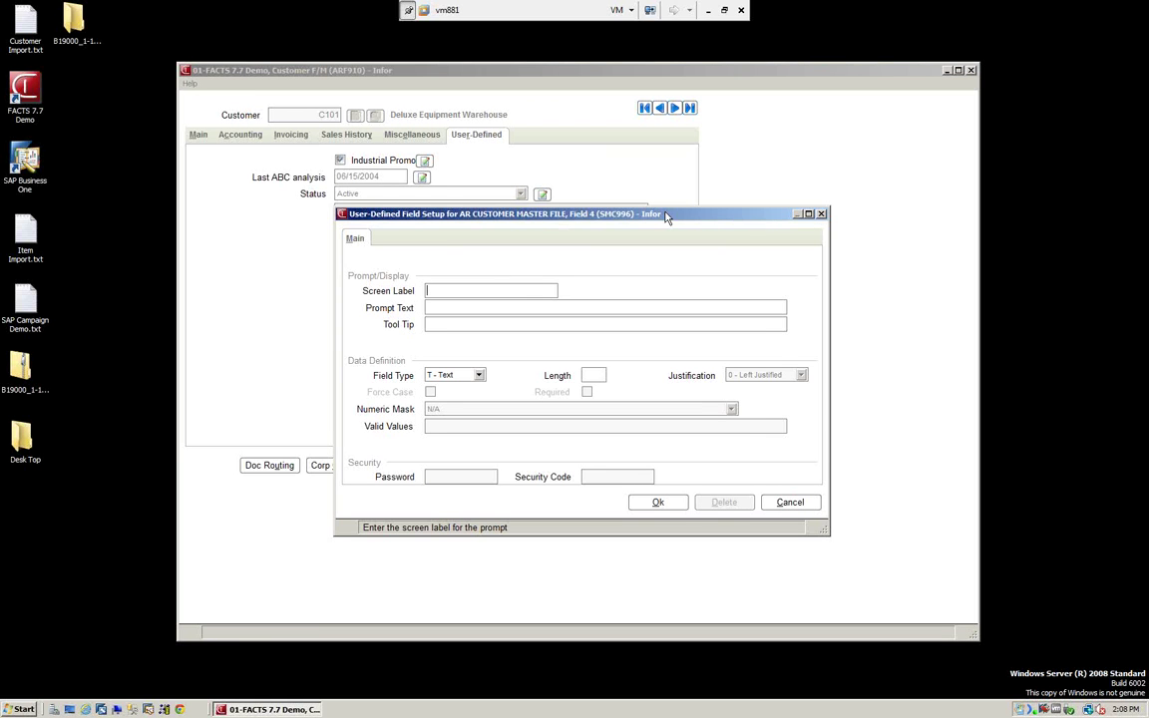
{"action": "left_click_drag", "start_coordinate": [666, 217], "coordinate": [658, 217]}
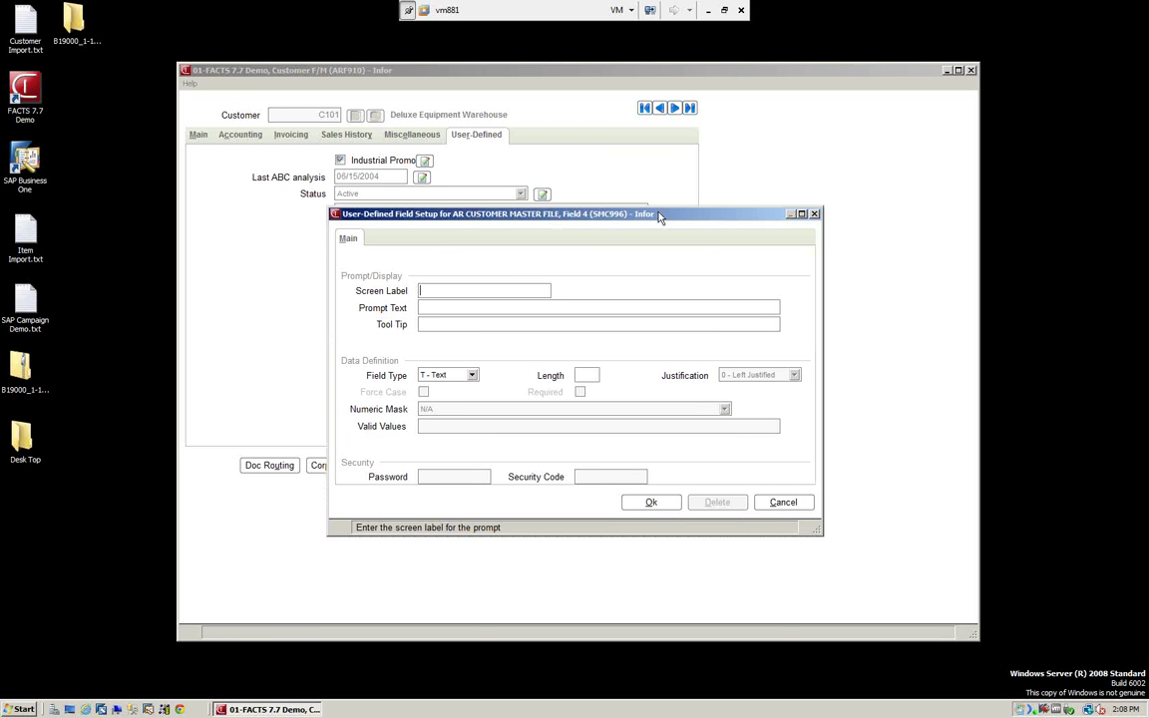
{"action": "type", "text": "Dem"}
{"action": "key", "text": "BackSpace"}
{"action": "type", "text": "Color"}
{"action": "key", "text": "Tab"}
{"action": "type", "text": "T"}
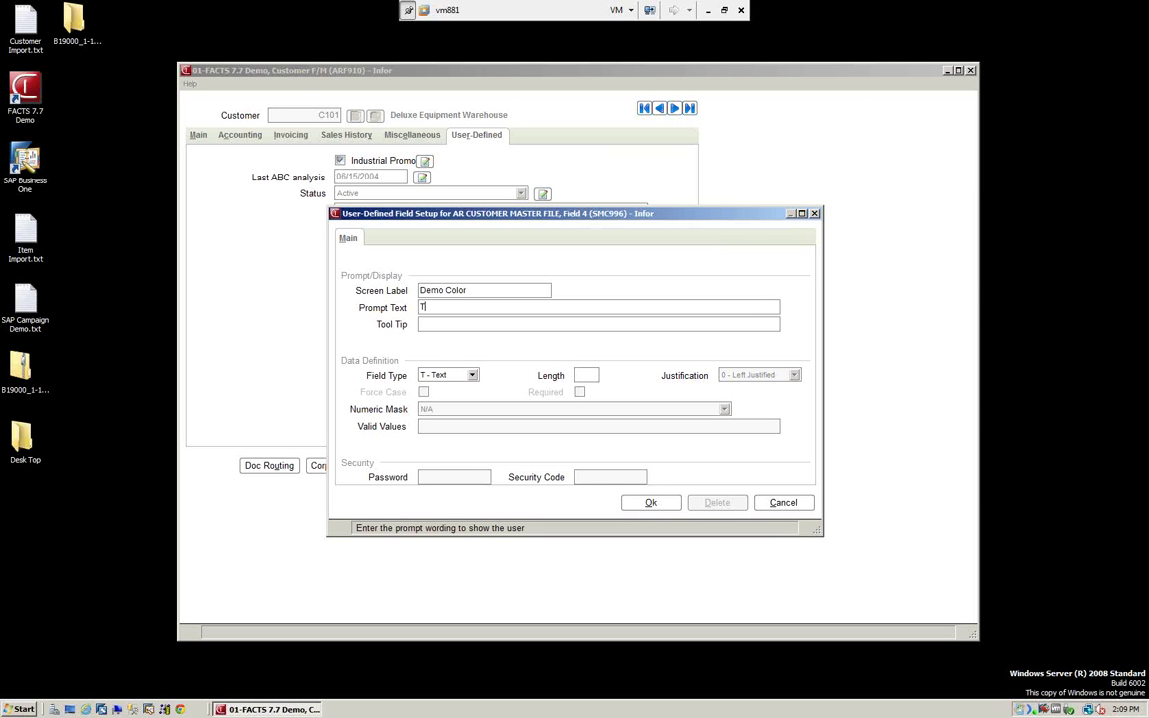
{"action": "type", "text": "his is the field for the Golor"}
{"action": "left_click", "coordinate": [420, 324]}
{"action": "type", "text": "Col"}
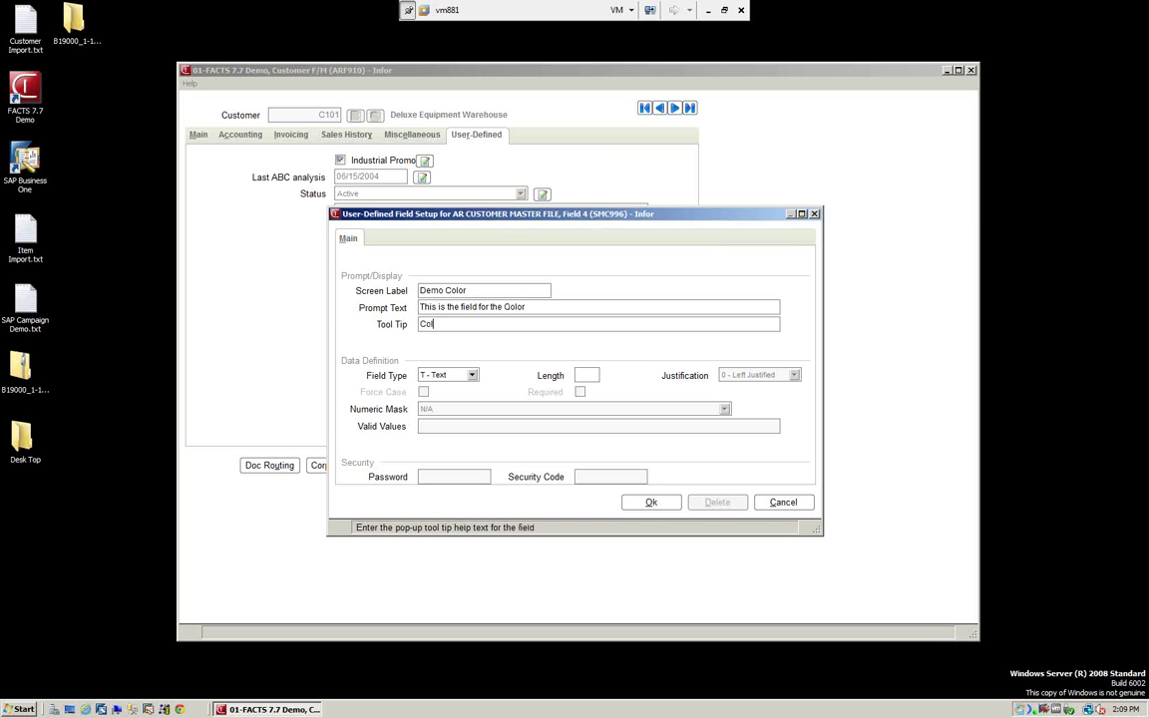
{"action": "type", "text": "or"}
Keep Demo Color as a text field, set its length to 10 and valid values to Red/White/Blue, and accept the definition.
{"action": "left_click", "coordinate": [445, 375]}
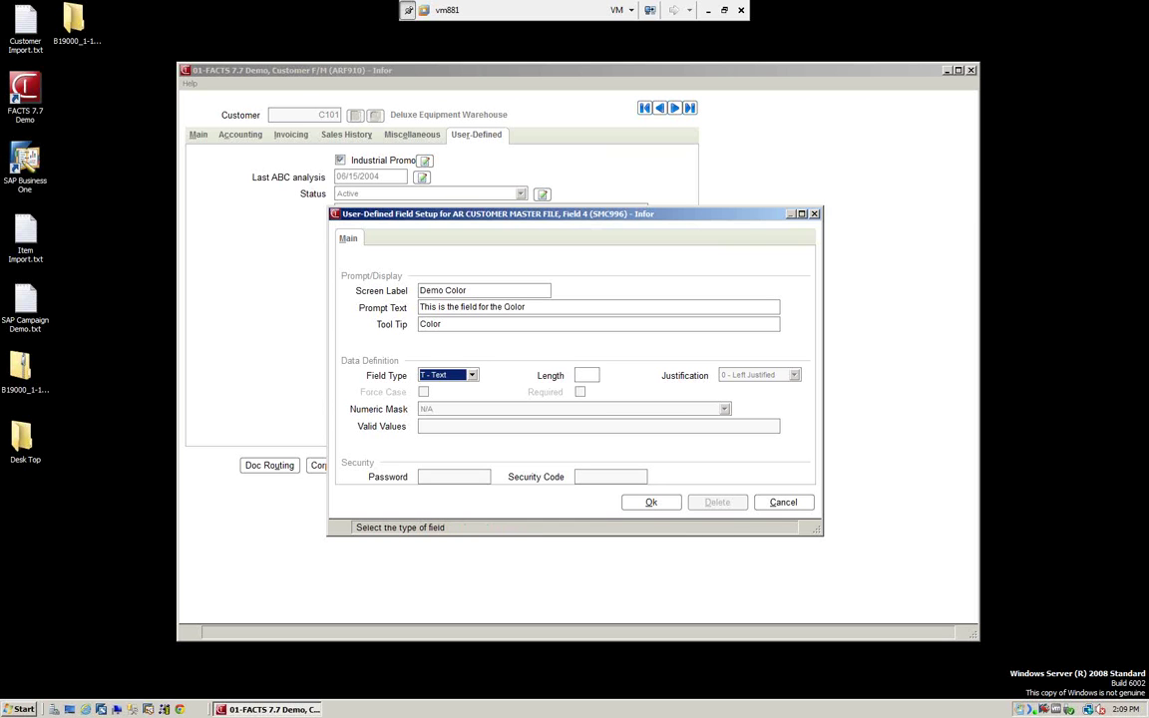
{"action": "left_click", "coordinate": [590, 375]}
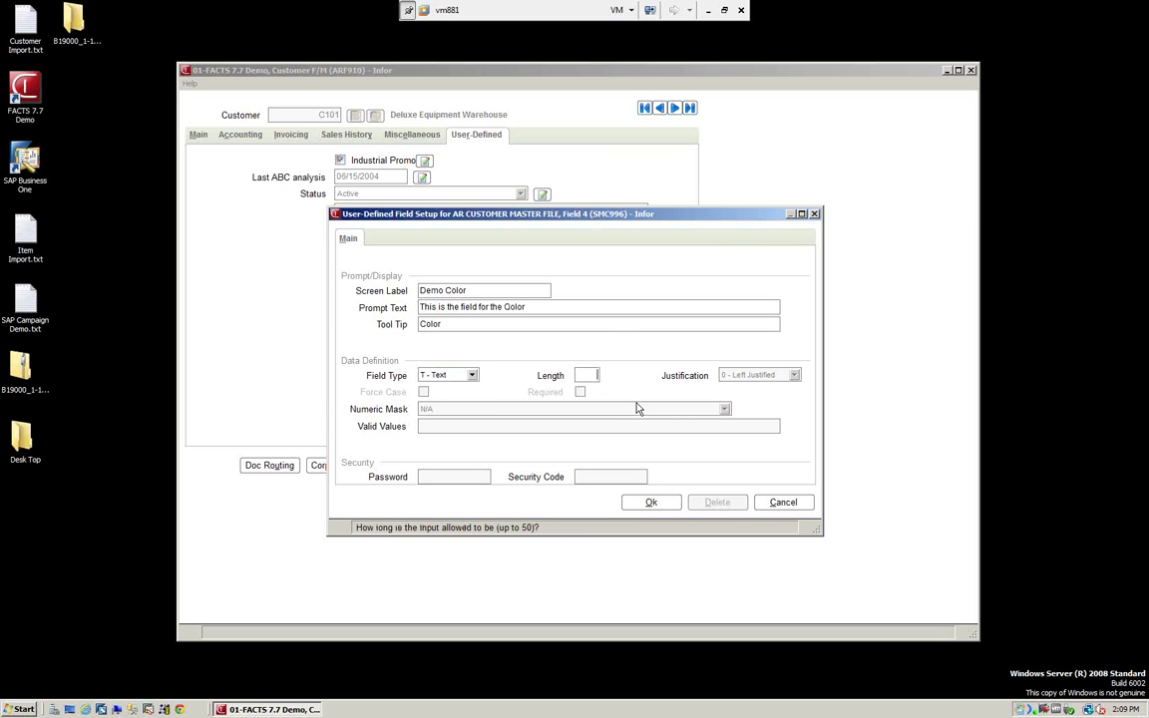
{"action": "type", "text": "10"}
{"action": "left_click", "coordinate": [433, 427]}
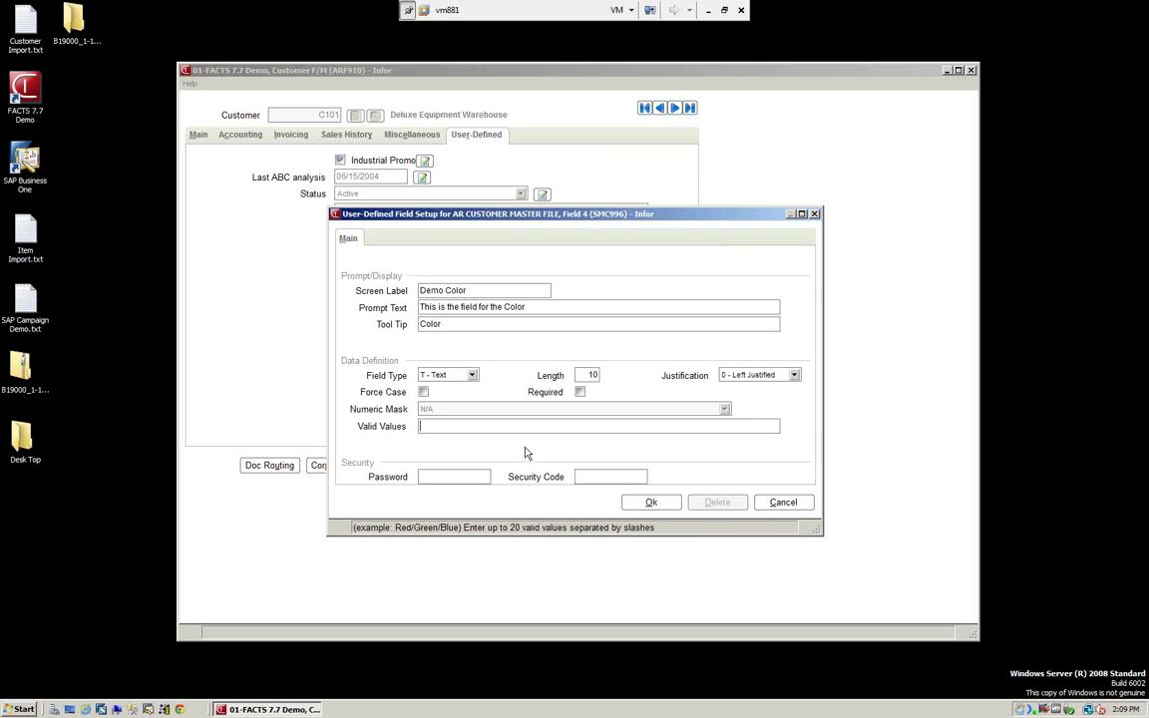
{"action": "type", "text": "Red/White/Blue"}
{"action": "left_click", "coordinate": [651, 503]}
Try White as the customer's Demo Color and change the selection to Blue.
{"action": "left_click", "coordinate": [339, 211]}
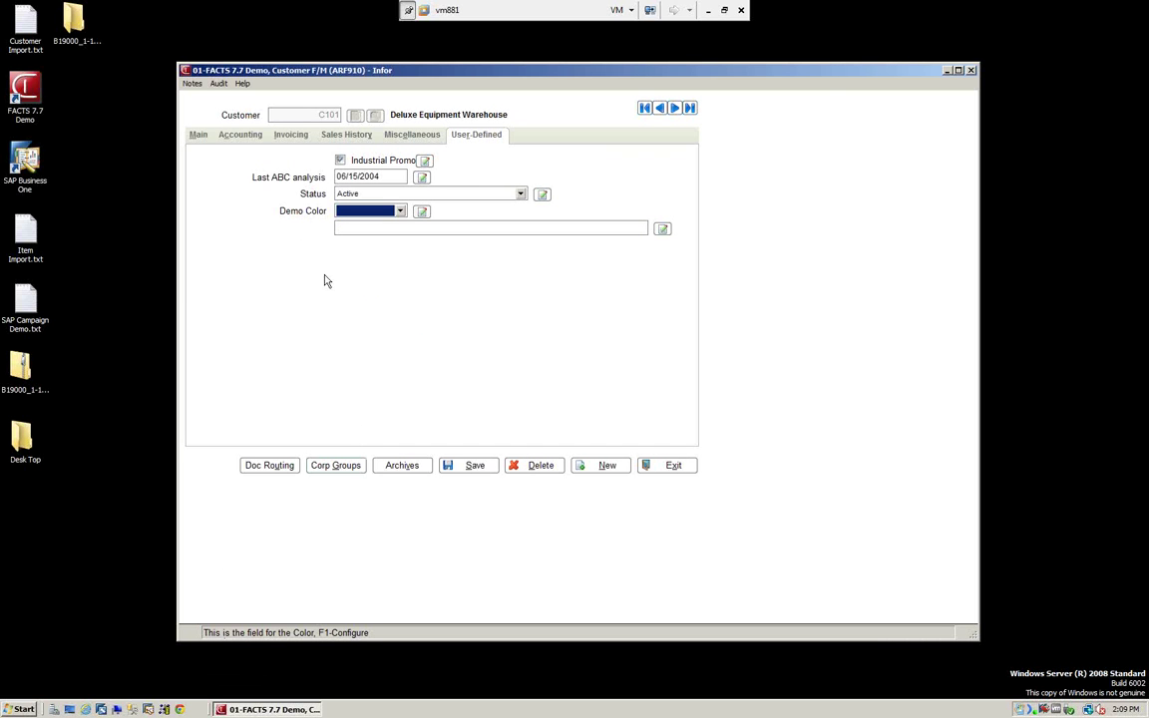
{"action": "left_click", "coordinate": [401, 212]}
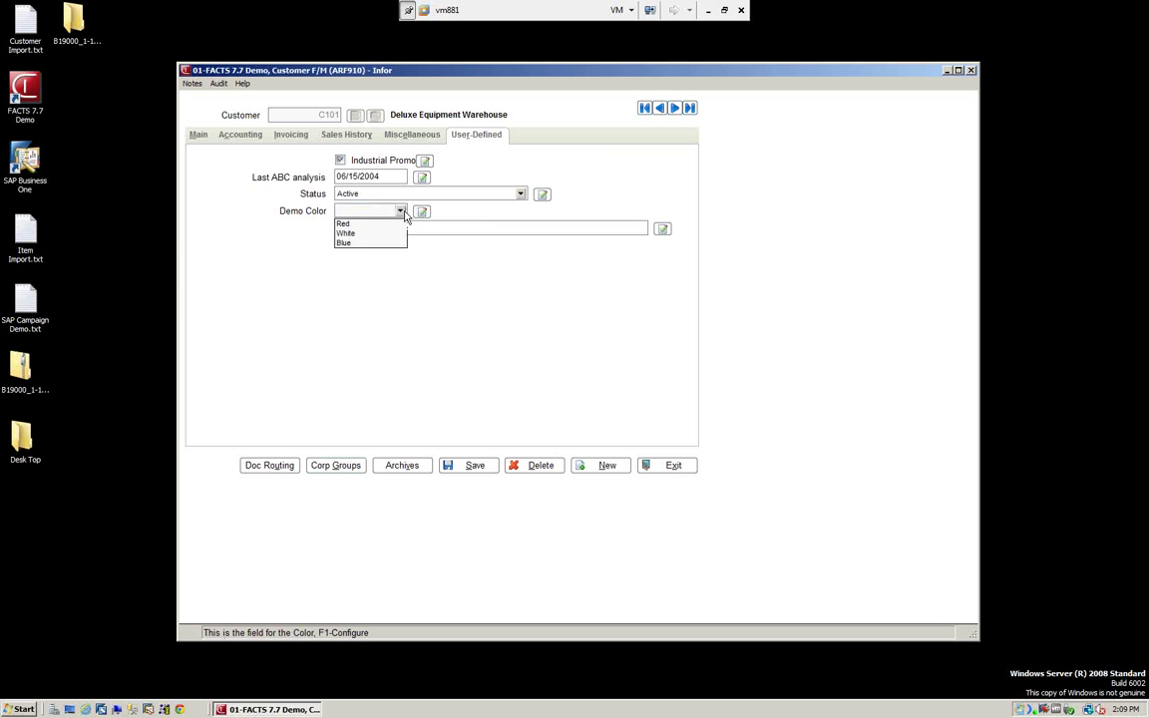
{"action": "left_click", "coordinate": [346, 235]}
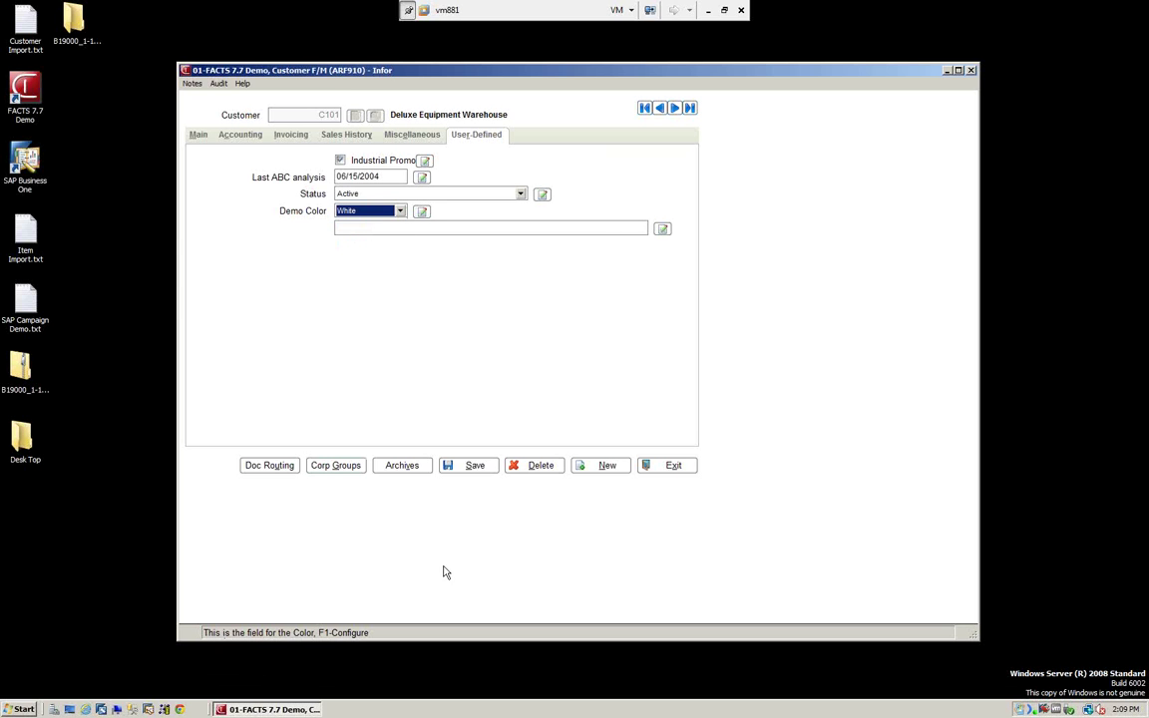
{"action": "left_click", "coordinate": [400, 212]}
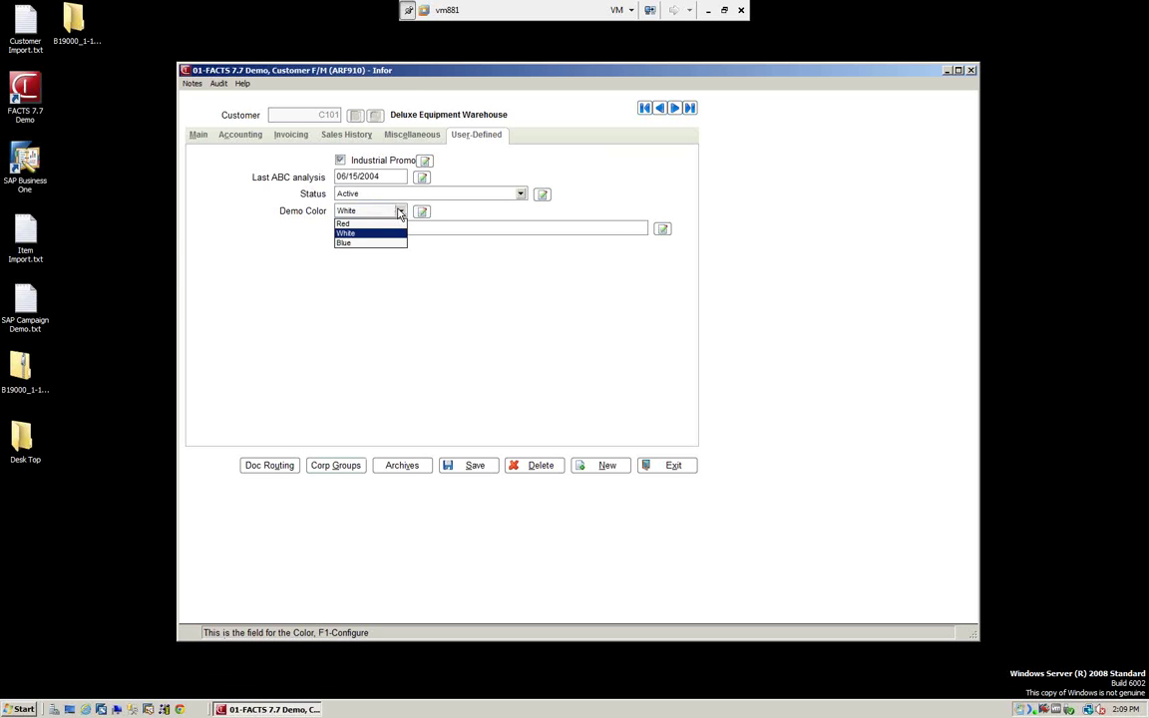
{"action": "left_click", "coordinate": [352, 243]}
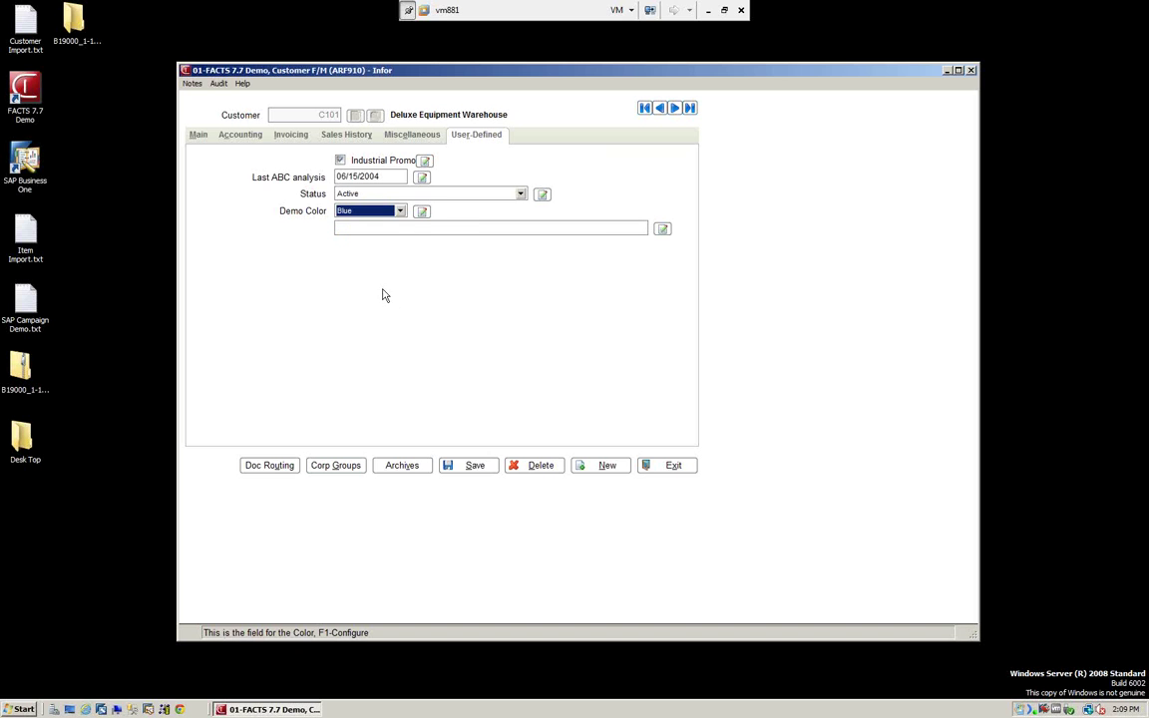
Change the Demo Color field's type to N - Numeric with numeric mask -######.00, accept the setup and acknowledge the notice.
{"action": "left_click", "coordinate": [423, 215]}
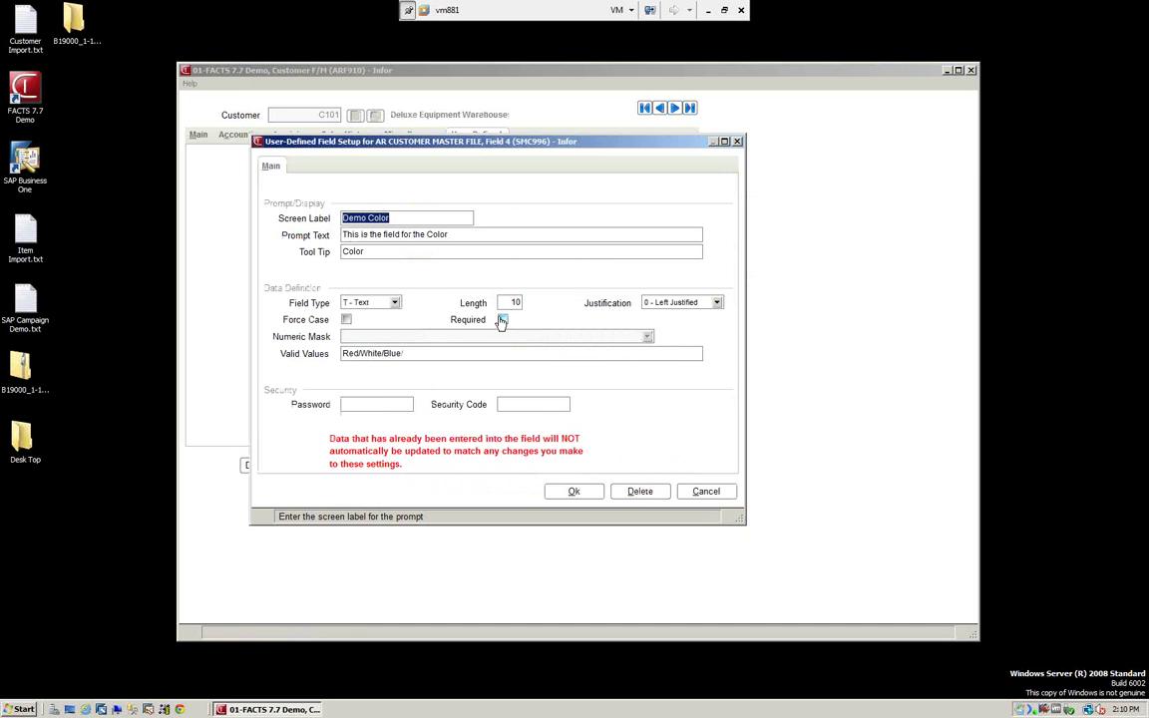
{"action": "left_click", "coordinate": [395, 302]}
{"action": "left_click", "coordinate": [370, 337]}
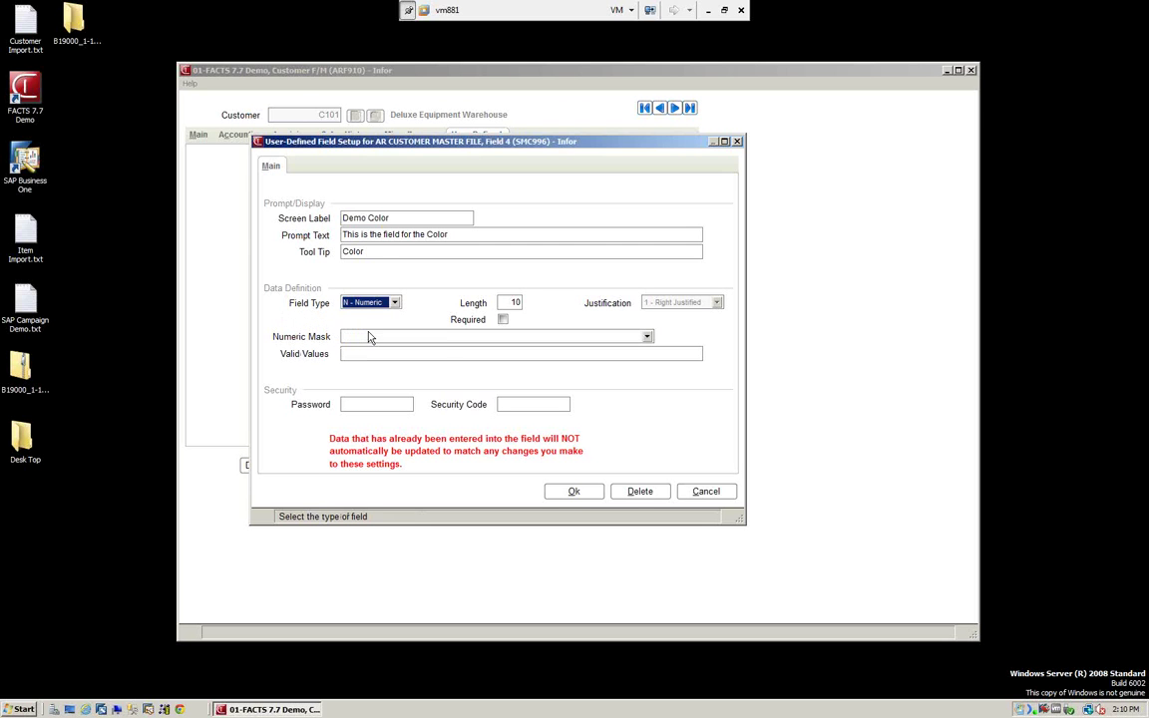
{"action": "left_click", "coordinate": [648, 337]}
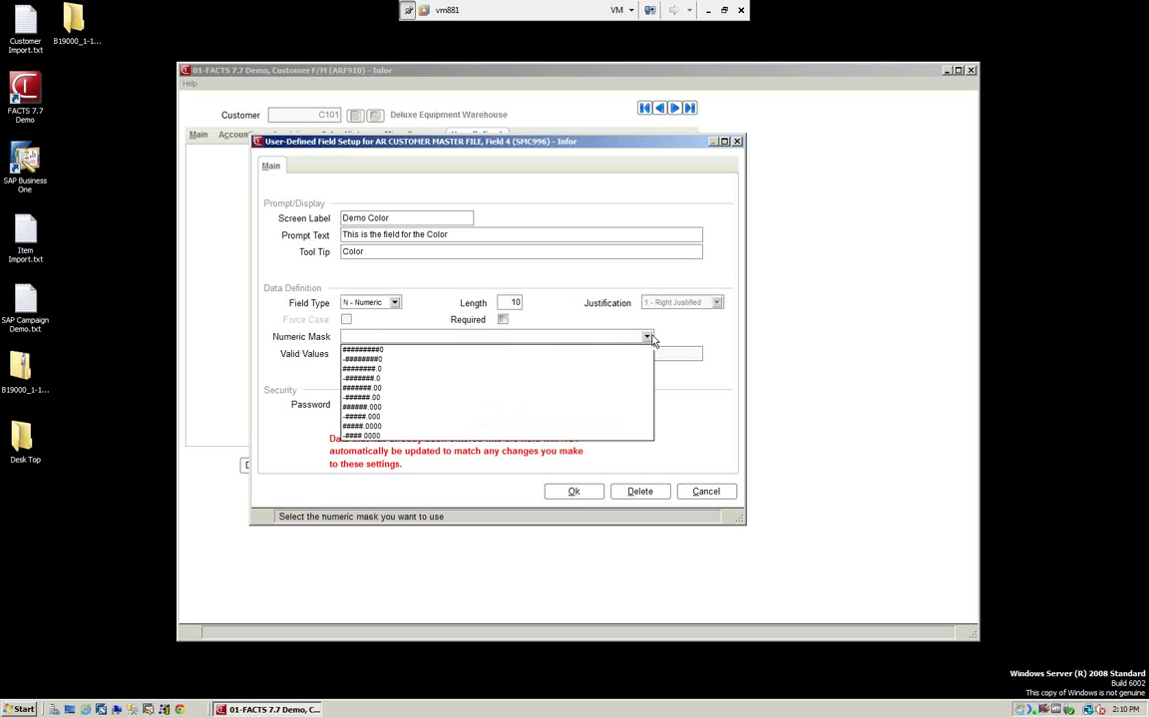
{"action": "left_click", "coordinate": [362, 398]}
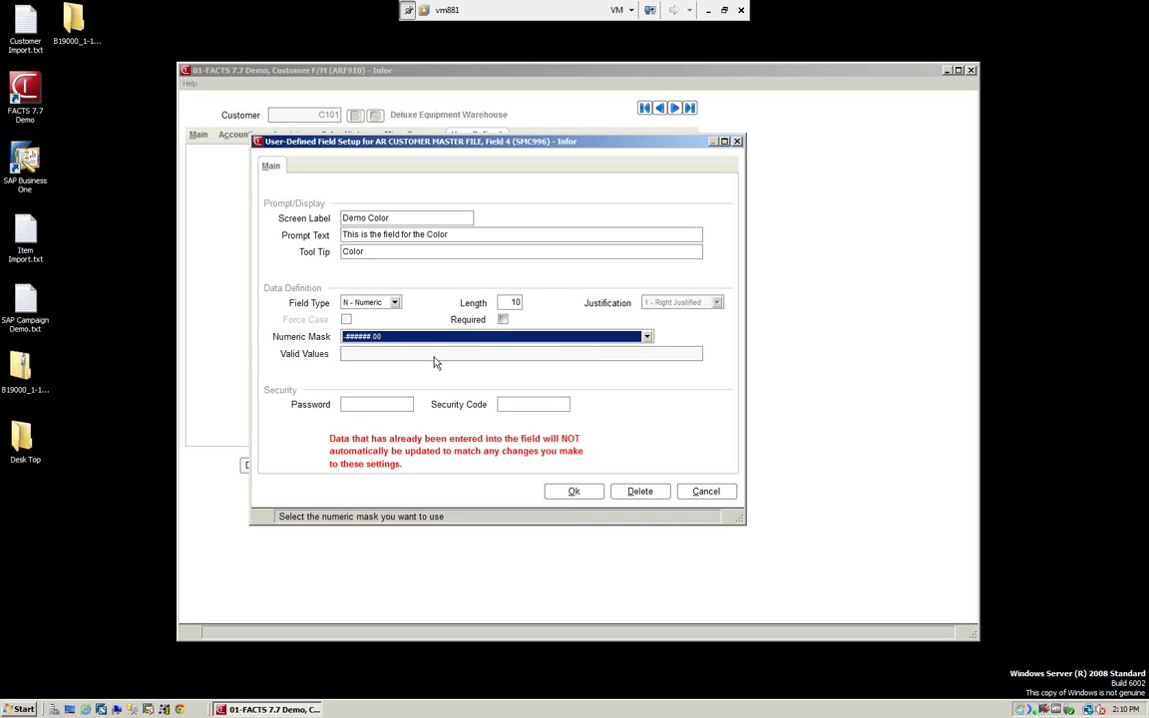
{"action": "left_click", "coordinate": [577, 493]}
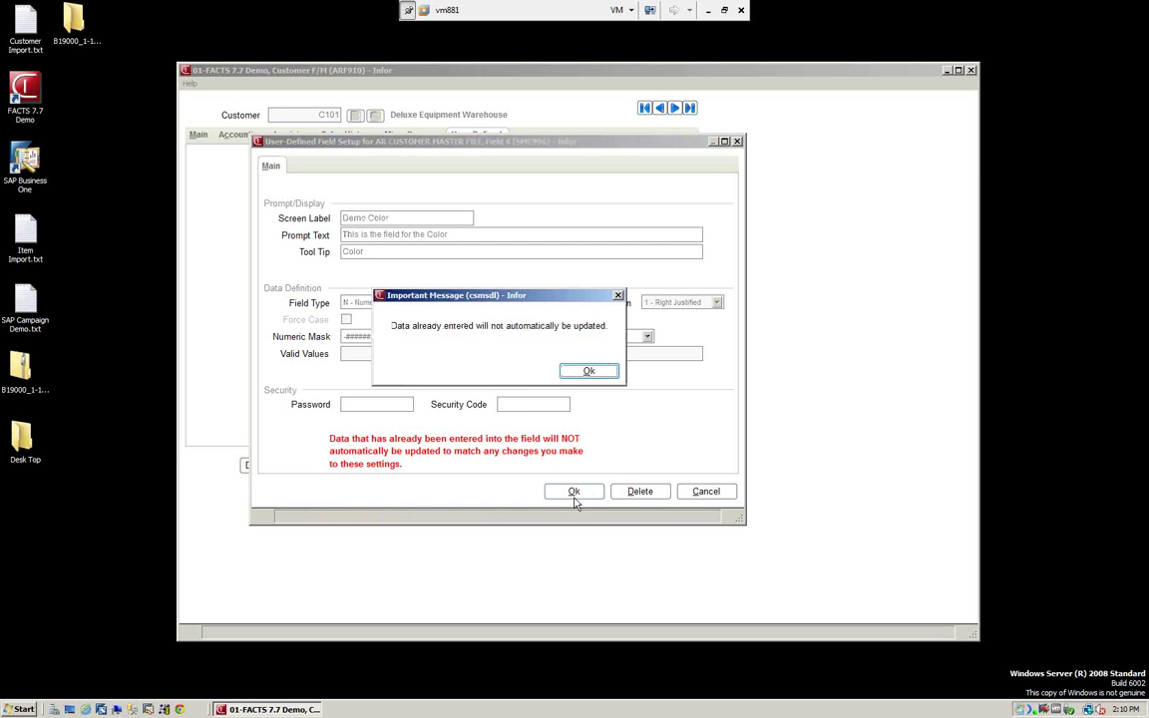
{"action": "left_click", "coordinate": [588, 373]}
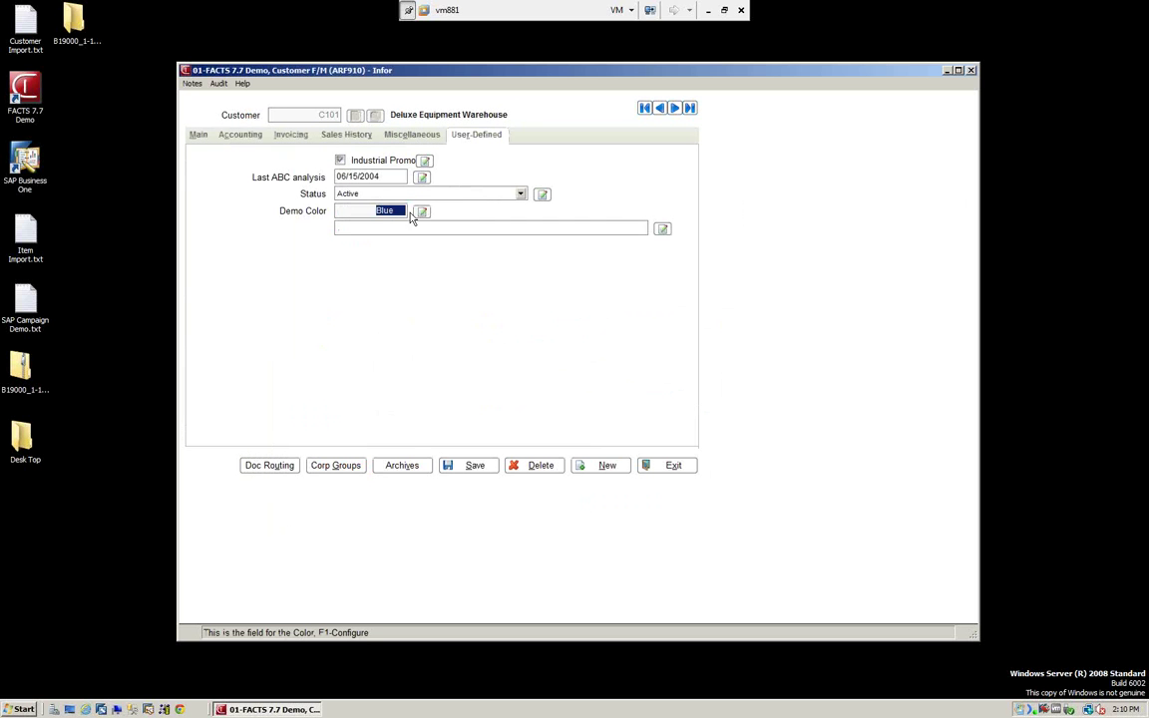
Clear the Demo Color value, review the field's numeric setup without changing it, and enter 1500 in the field.
{"action": "key", "text": "BackSpace"}
{"action": "left_click", "coordinate": [420, 212]}
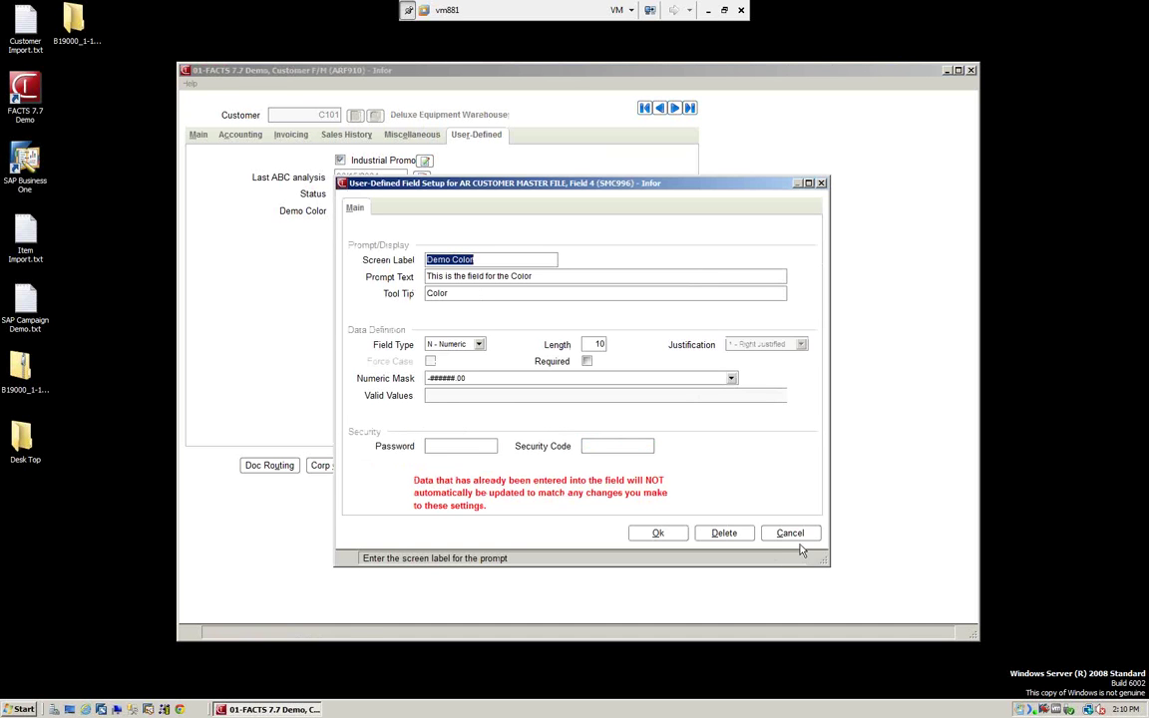
{"action": "left_click", "coordinate": [791, 533]}
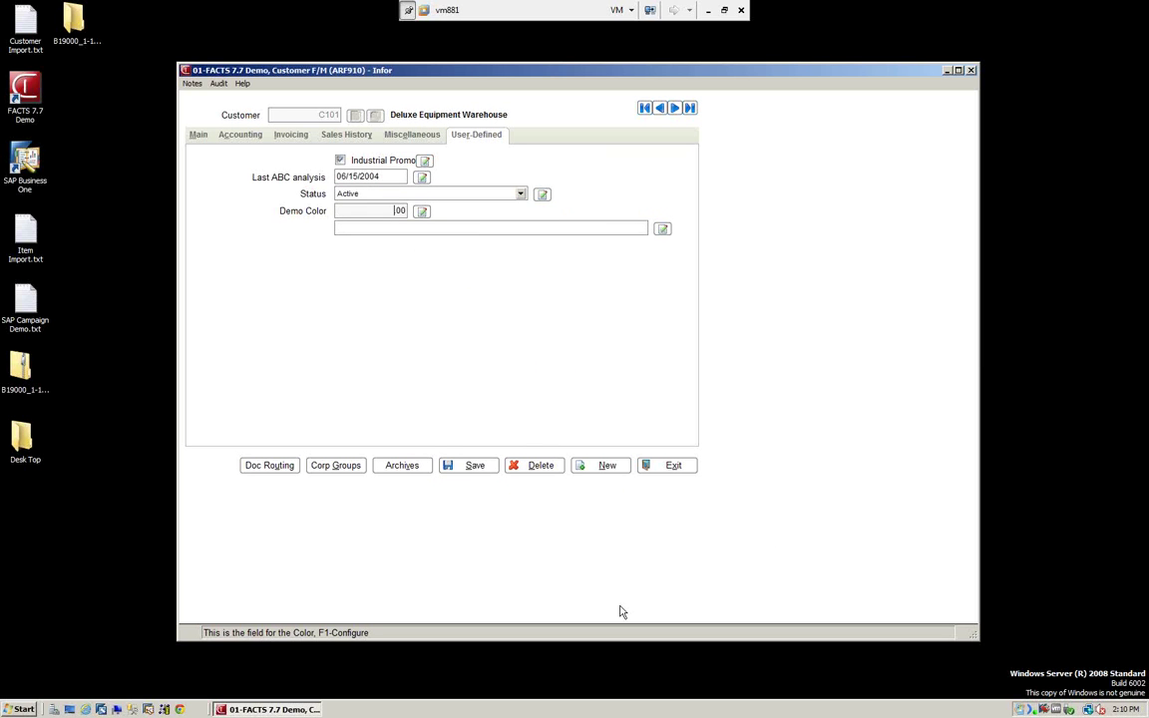
{"action": "type", "text": "1500"}
{"action": "key", "text": "Tab"}
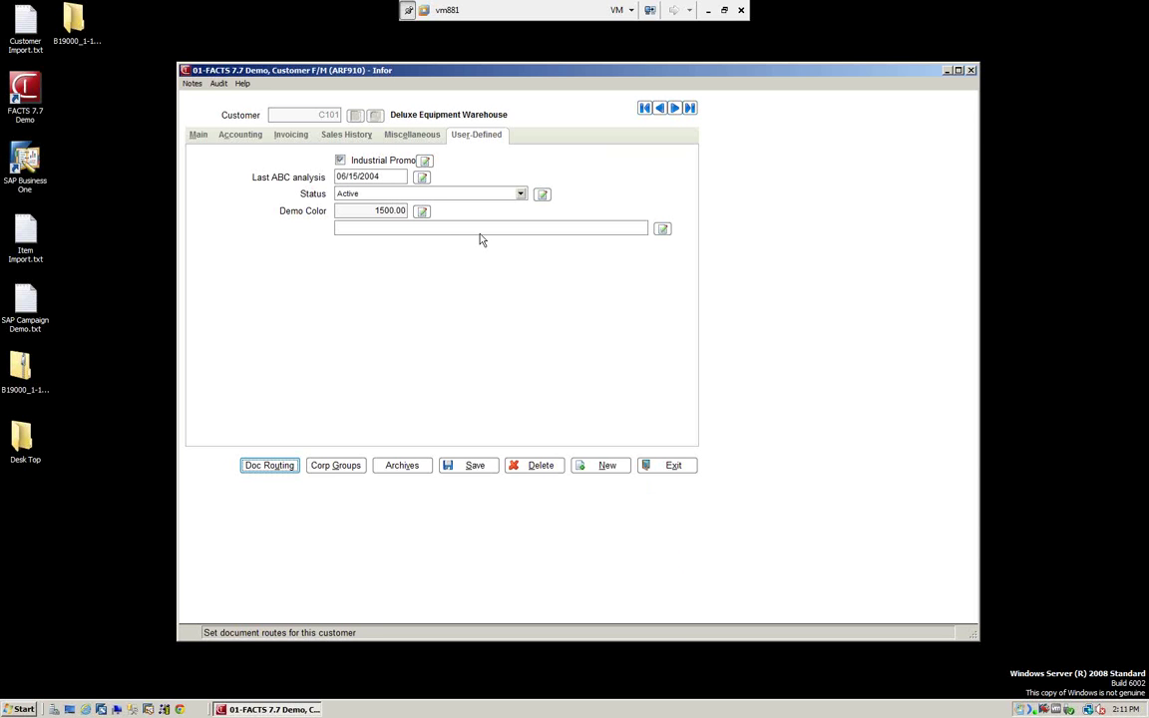
Delete the Demo Color user-defined field definition from the customer master file, confirming with YES.
{"action": "left_click", "coordinate": [421, 212]}
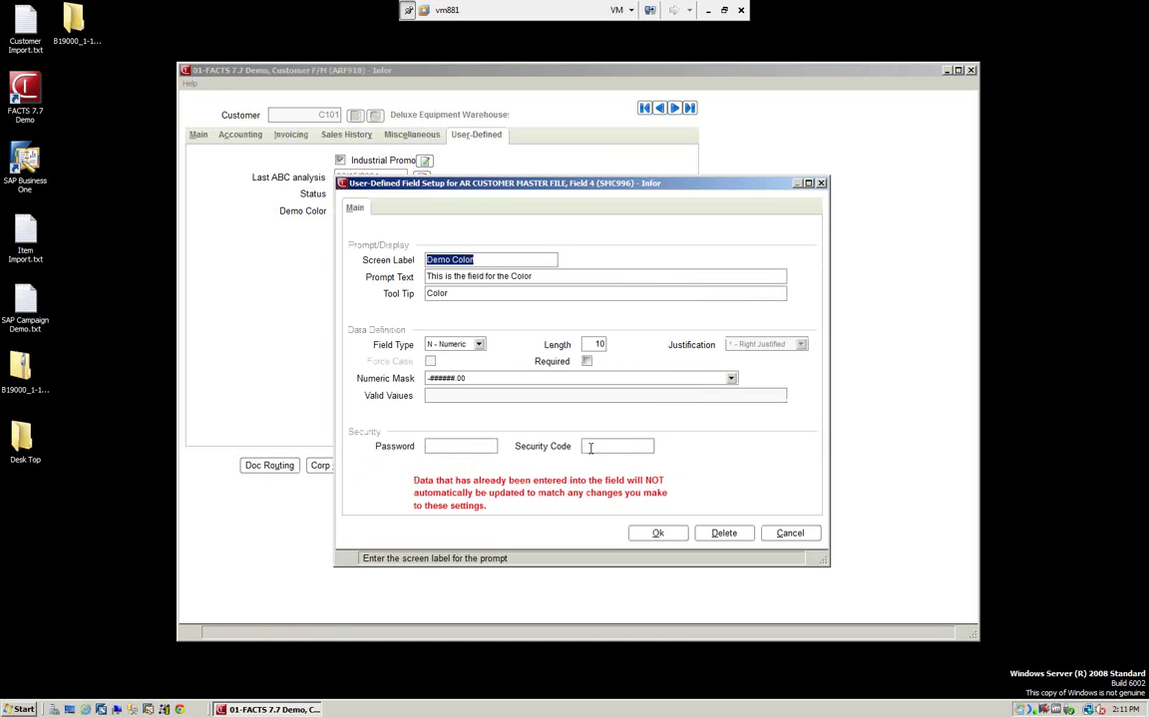
{"action": "left_click", "coordinate": [730, 535]}
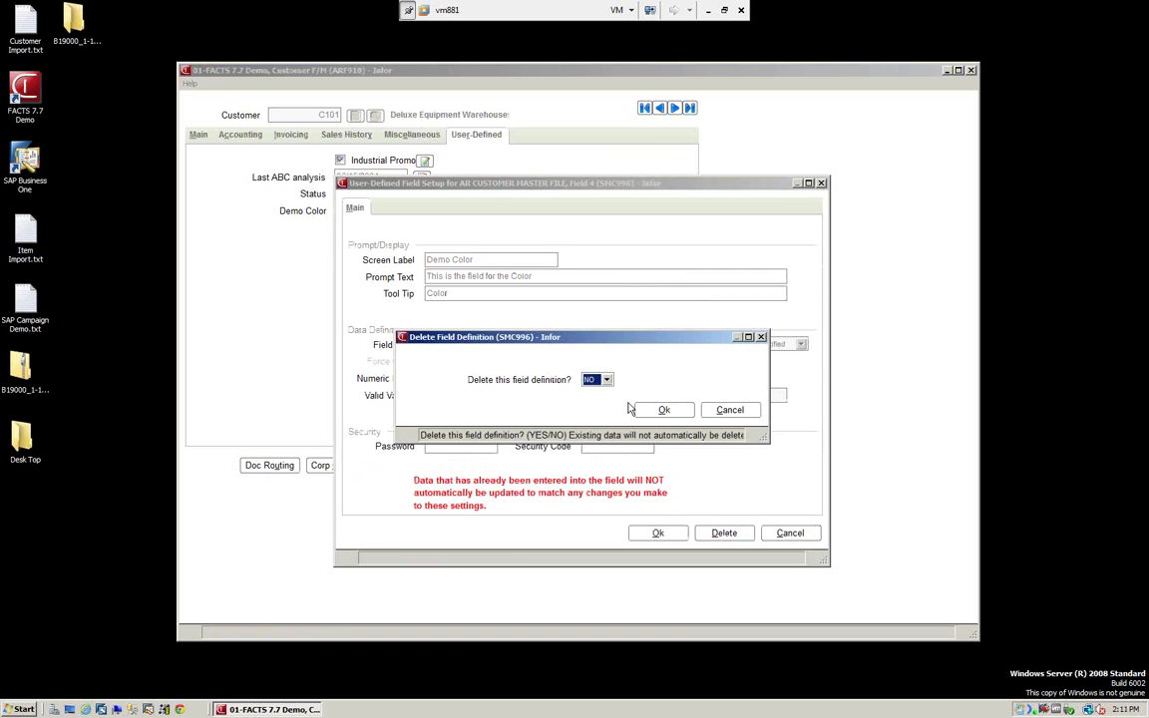
{"action": "left_click", "coordinate": [607, 380]}
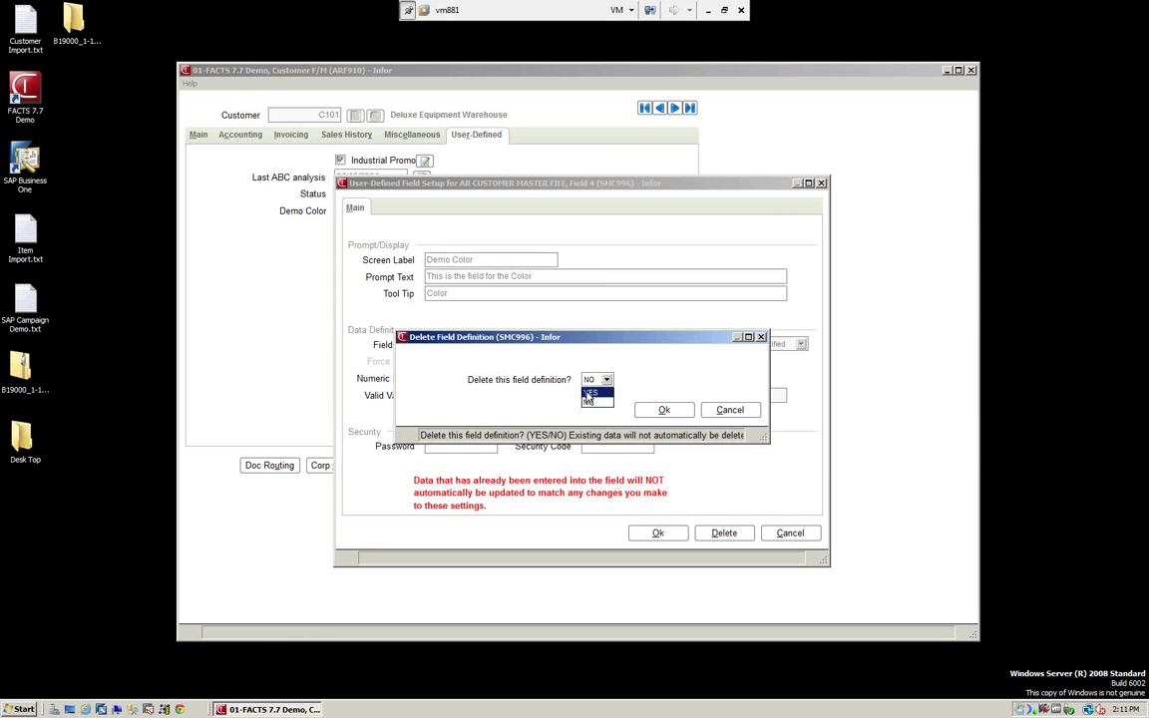
{"action": "left_click", "coordinate": [590, 393]}
{"action": "left_click", "coordinate": [658, 410]}
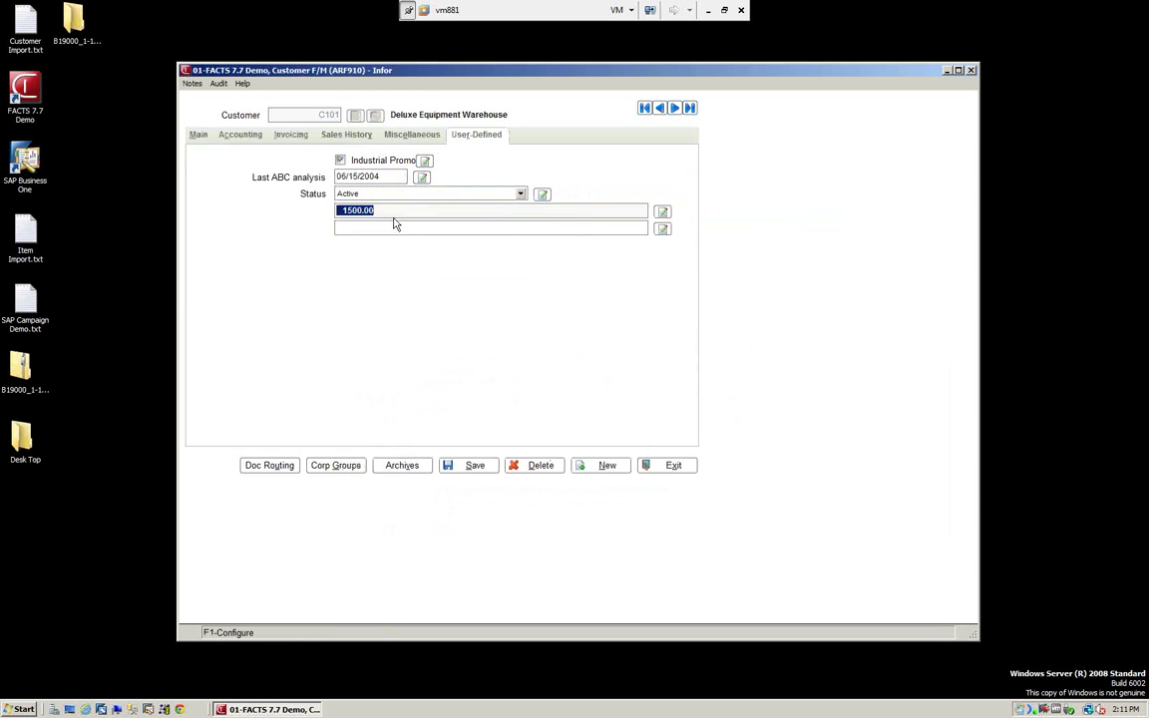
Save the changes to the Deluxe Equipment Warehouse customer record and exit customer file maintenance.
{"action": "left_click", "coordinate": [668, 473]}
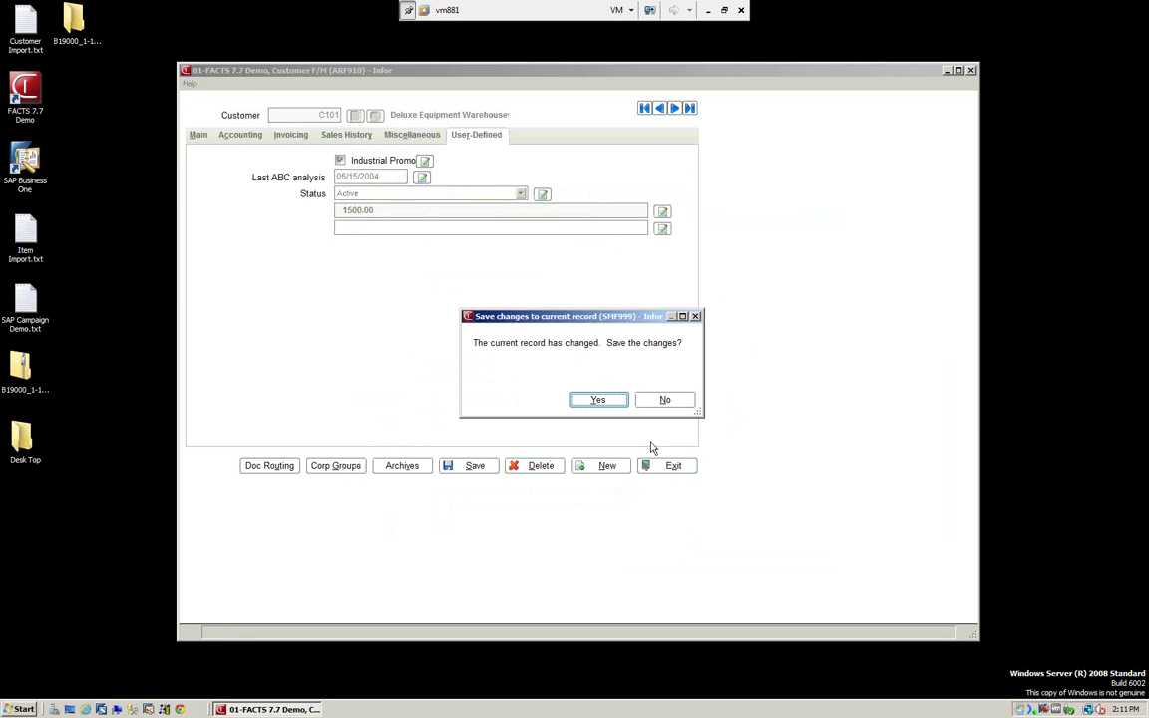
{"action": "left_click", "coordinate": [599, 400]}
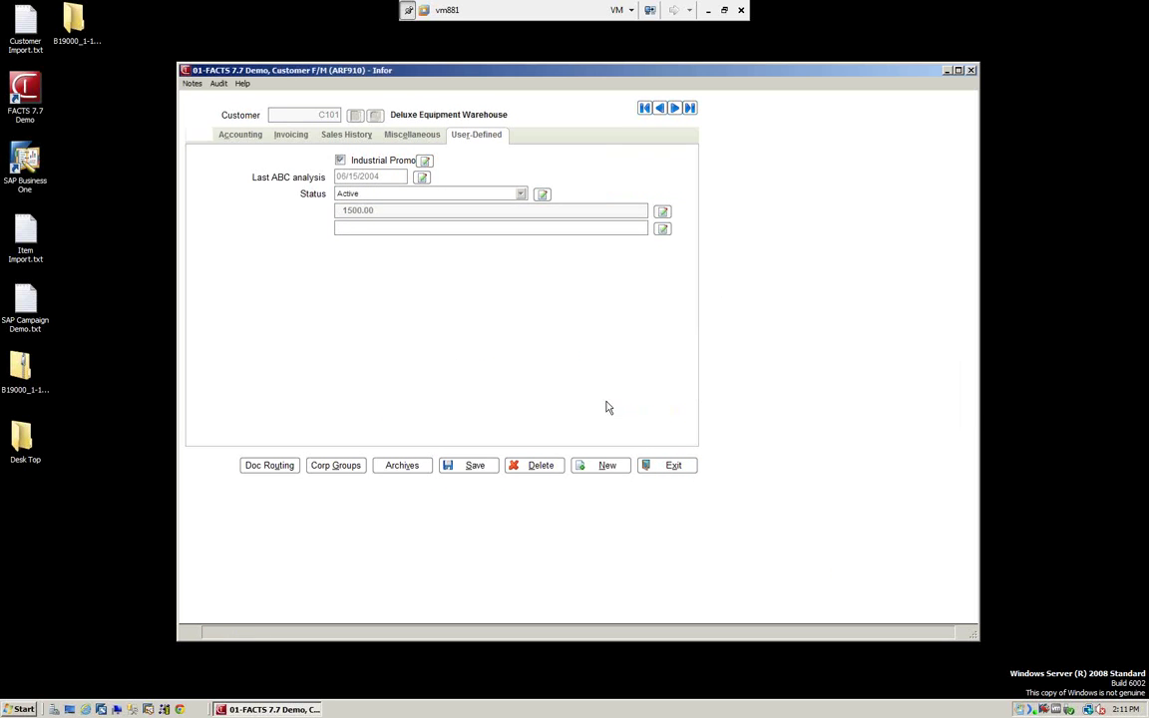
{"action": "left_click", "coordinate": [673, 469]}
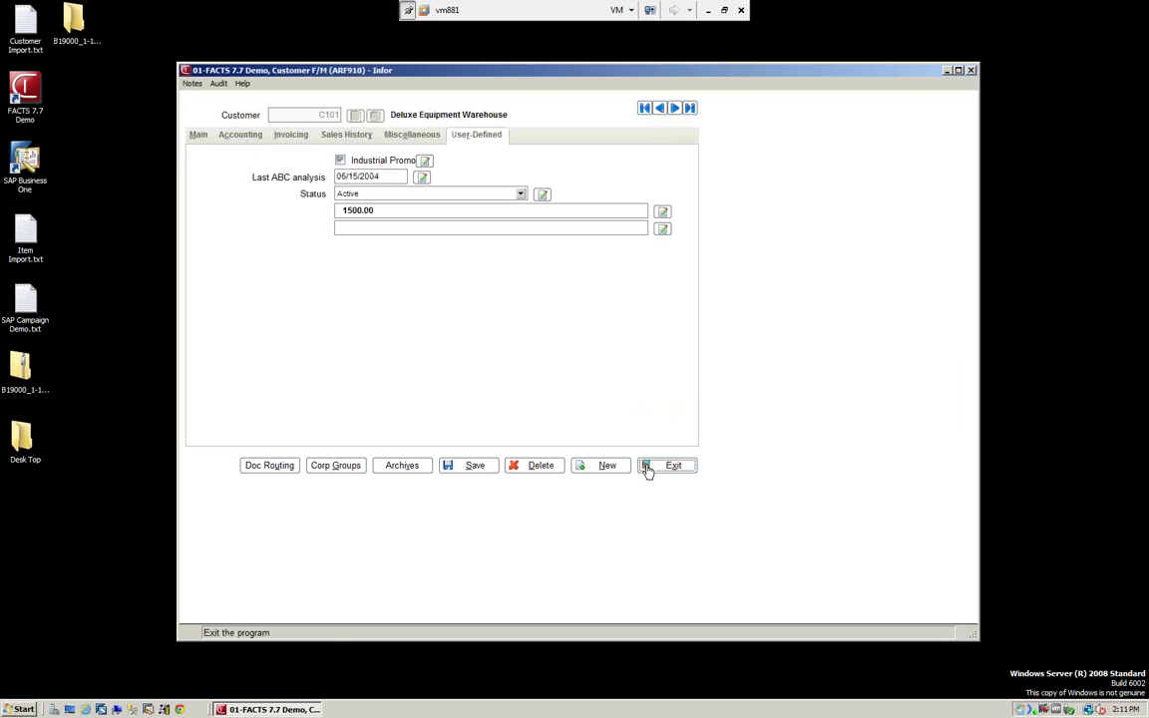
{"action": "left_click", "coordinate": [670, 473]}
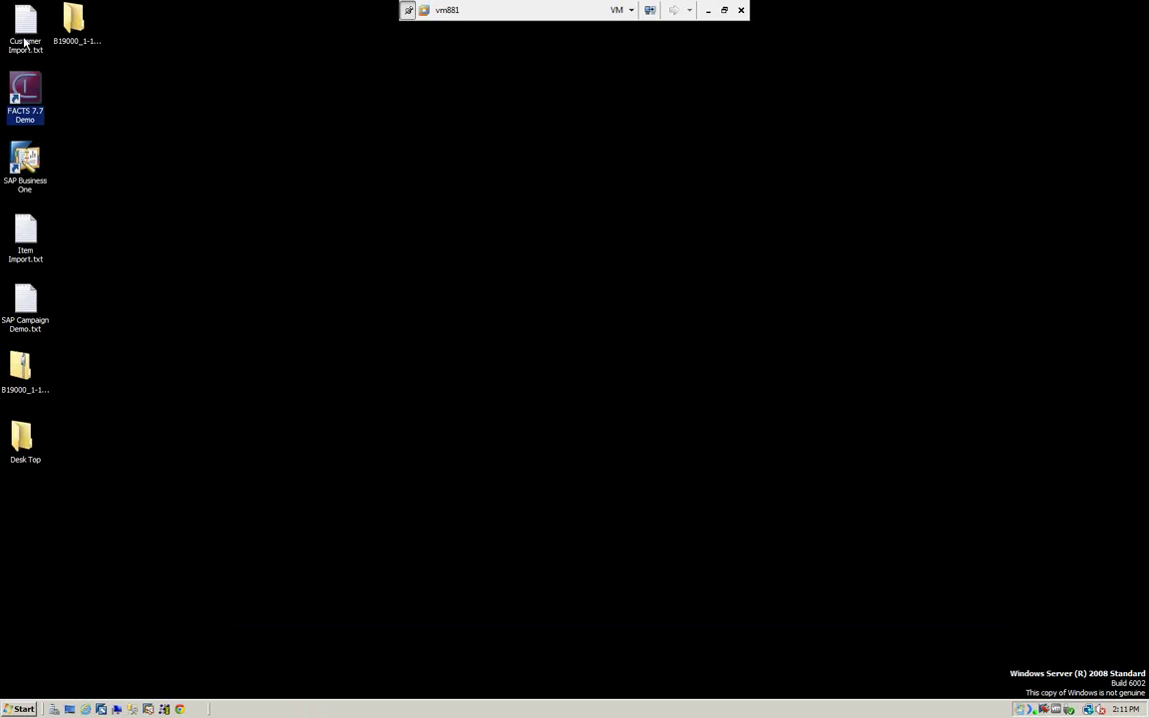
Start FACTS 7.7 Demo again and sign in with the user code, leaving the password empty.
{"action": "double_click", "coordinate": [31, 89]}
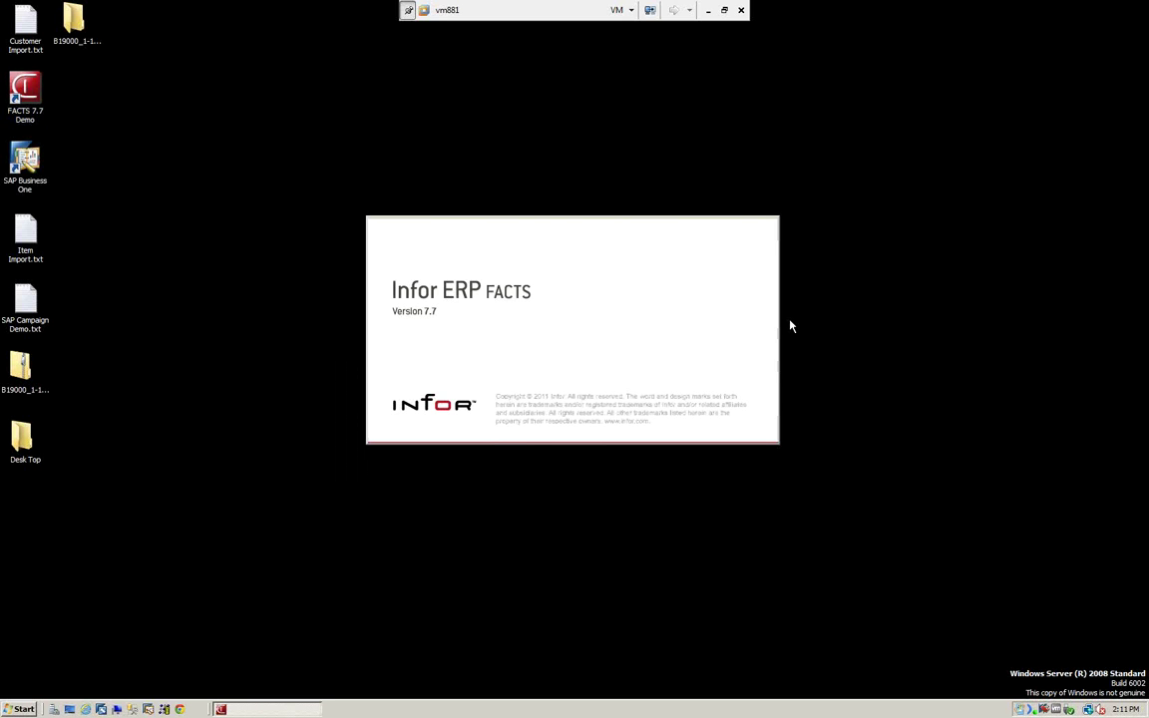
{"action": "type", "text": "in4"}
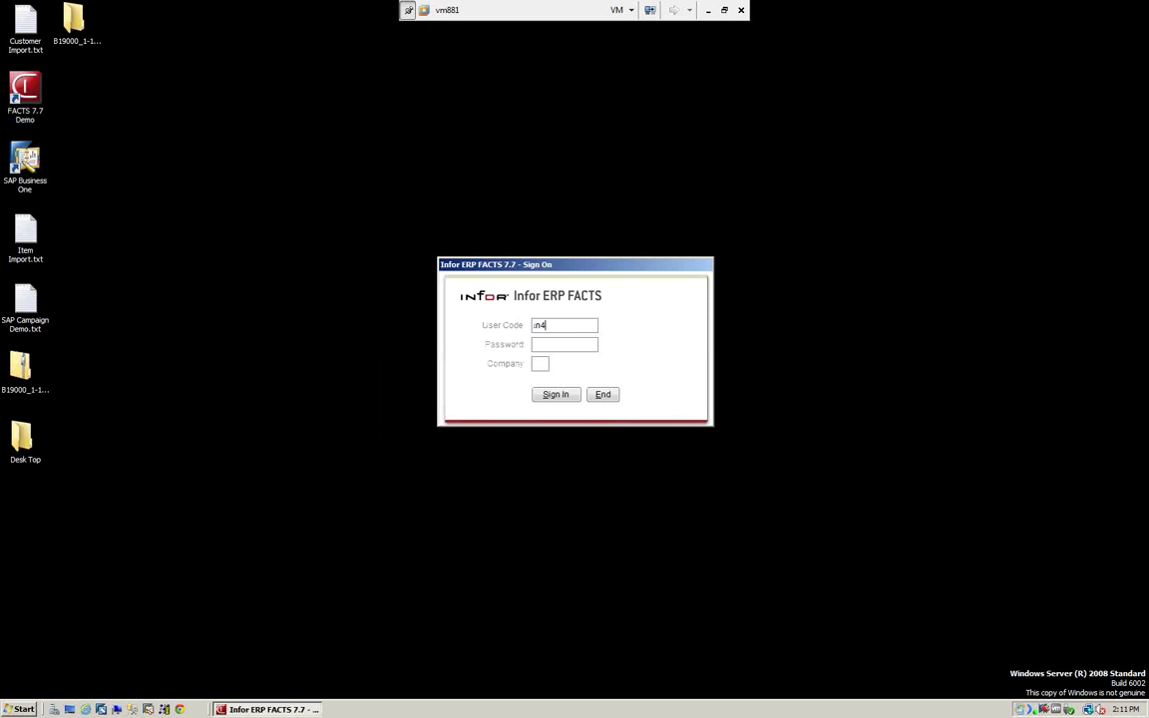
{"action": "key", "text": "Tab"}
{"action": "key", "text": "Tab"}
{"action": "key", "text": "Return"}
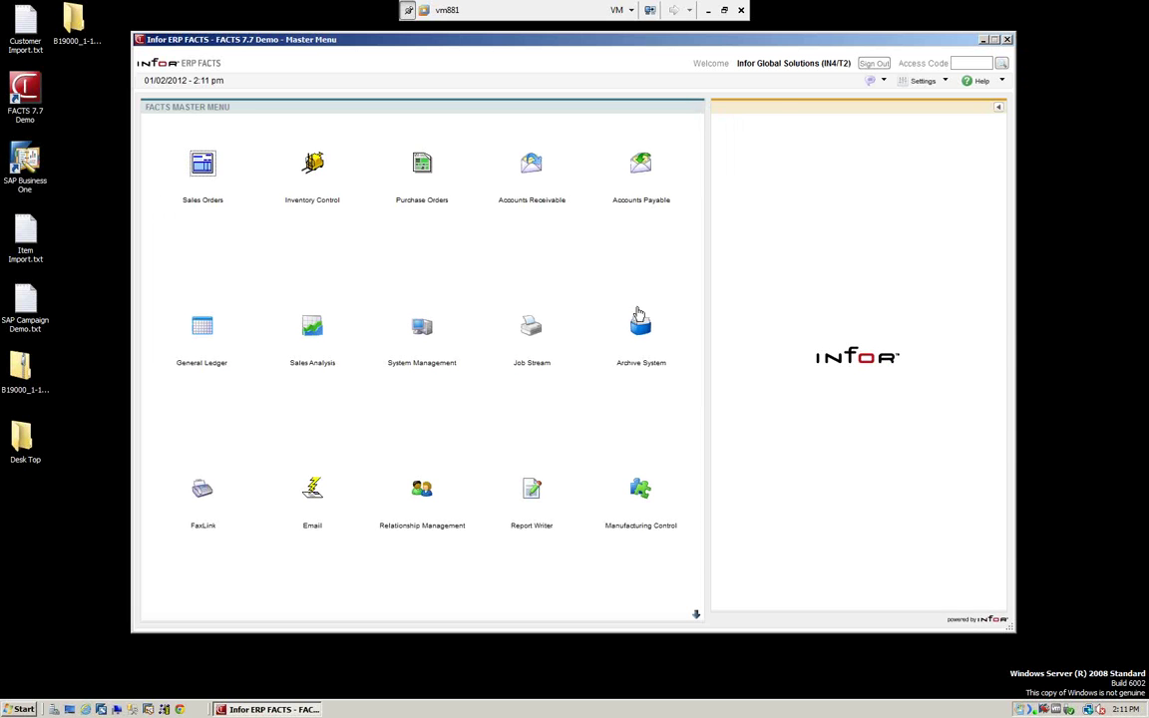
Open Vendor F/M from the Accounts Payable file maintenances and dismiss the extra sign-on window.
{"action": "left_click", "coordinate": [642, 168]}
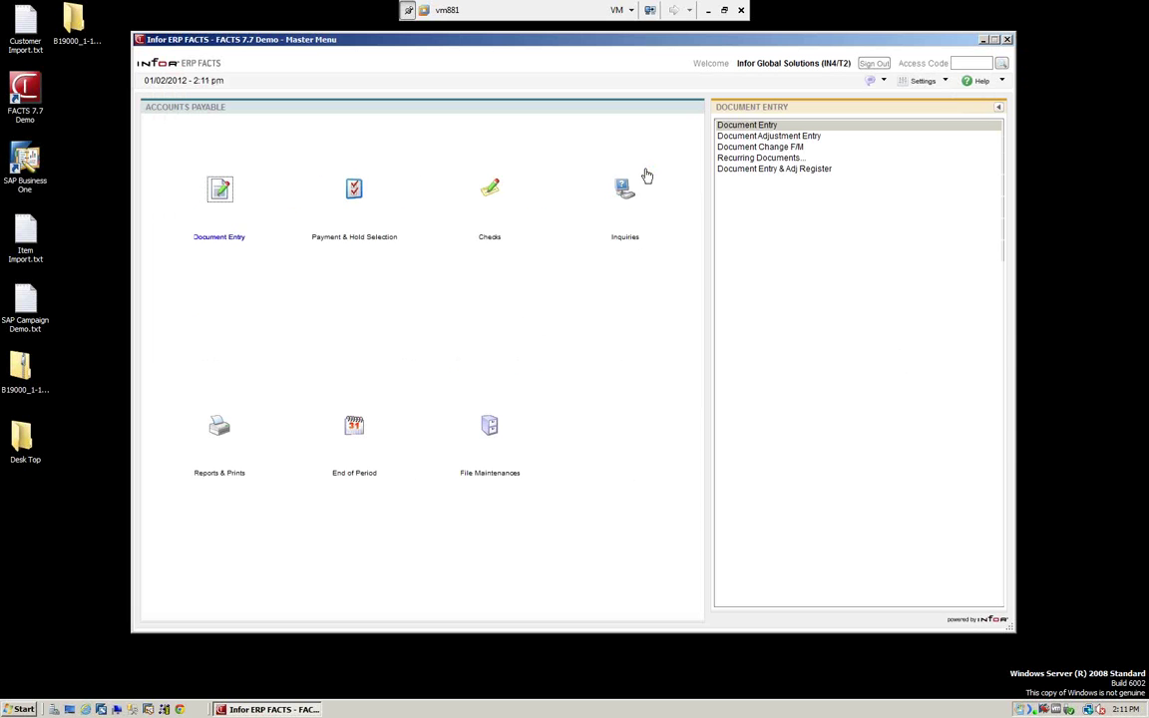
{"action": "left_click", "coordinate": [492, 437]}
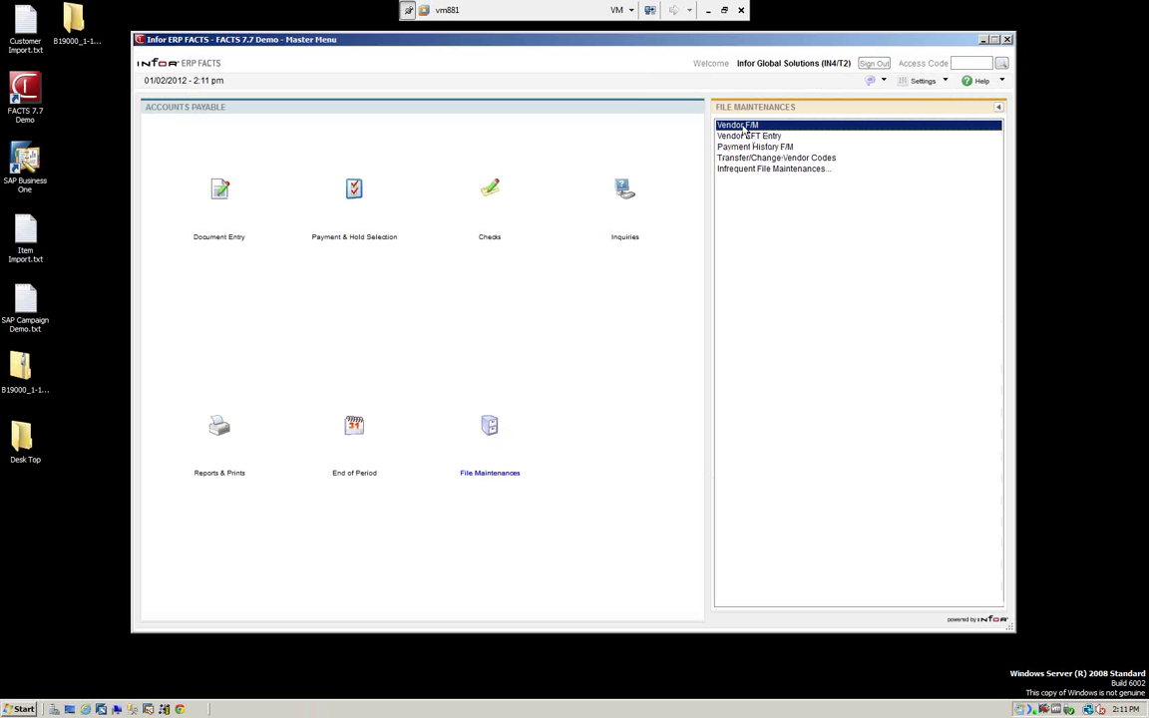
{"action": "left_click", "coordinate": [743, 127]}
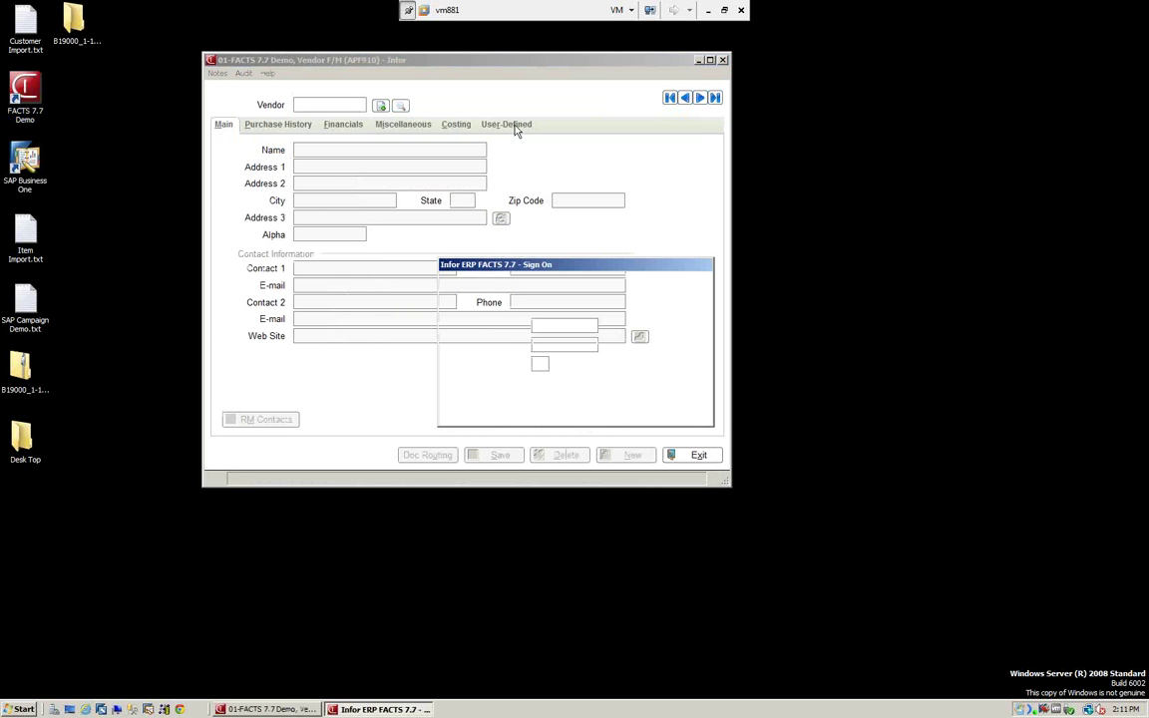
{"action": "left_click", "coordinate": [605, 395]}
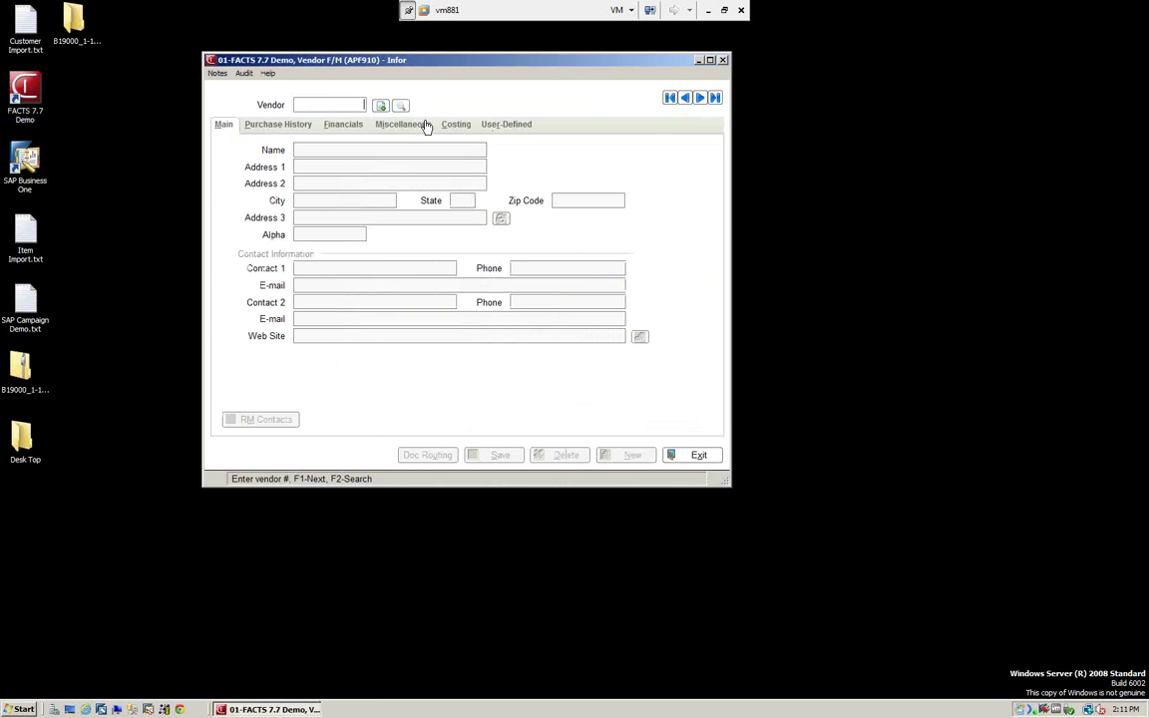
Review the first vendor's user-defined fields and the setup and field types of field 1, leaving the vendor record without changes.
{"action": "left_click", "coordinate": [507, 127]}
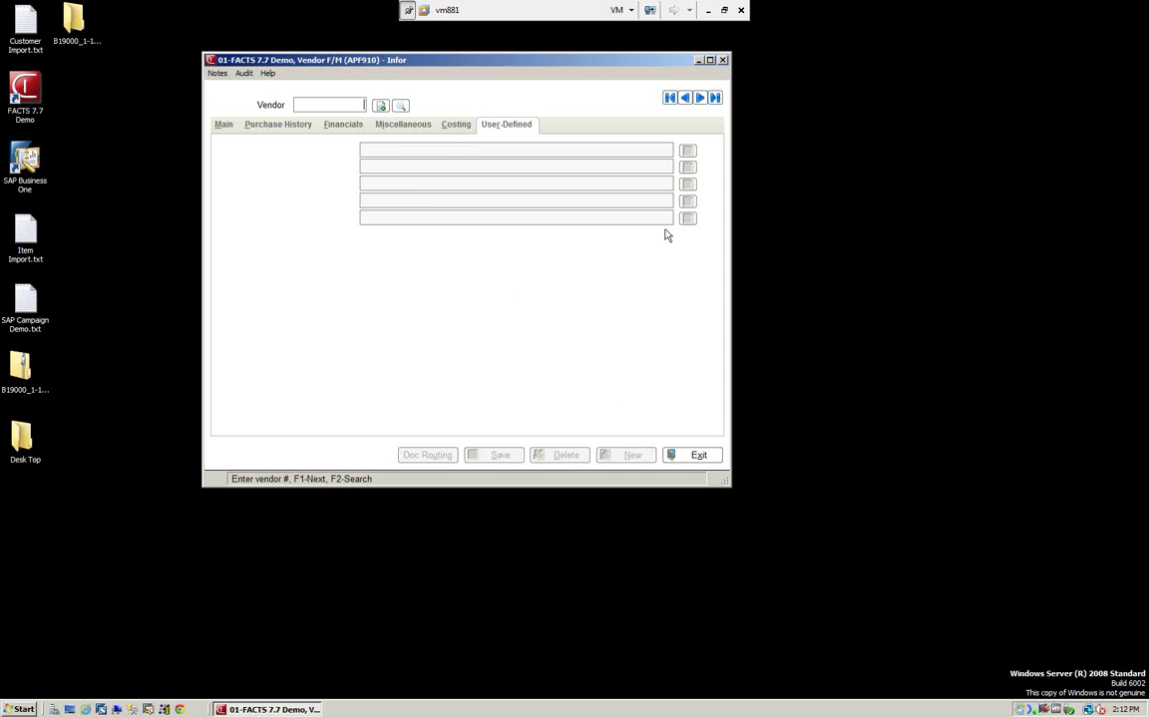
{"action": "left_click", "coordinate": [670, 97]}
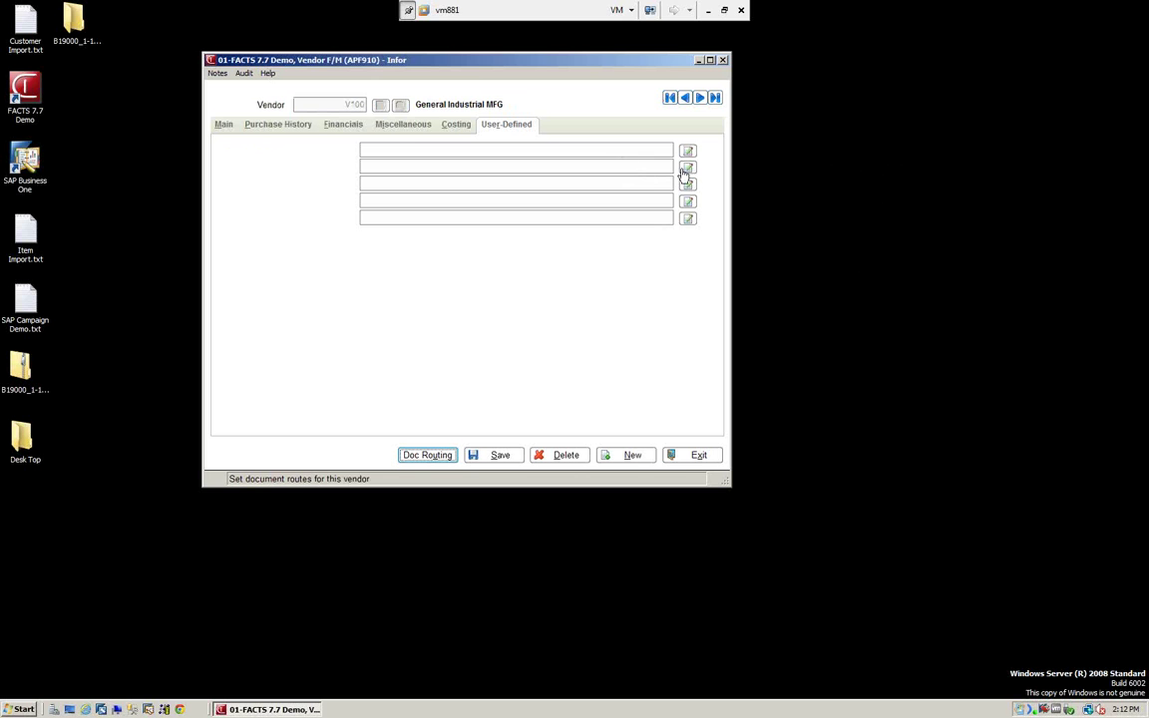
{"action": "left_click", "coordinate": [687, 154]}
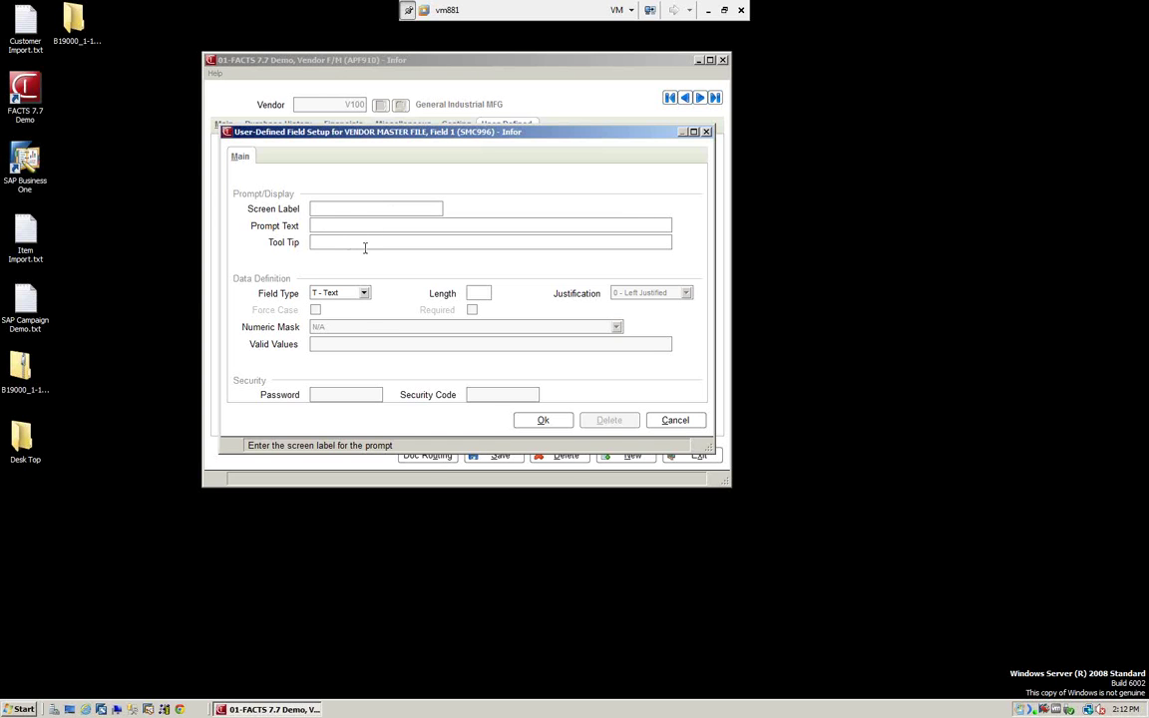
{"action": "left_click", "coordinate": [365, 293]}
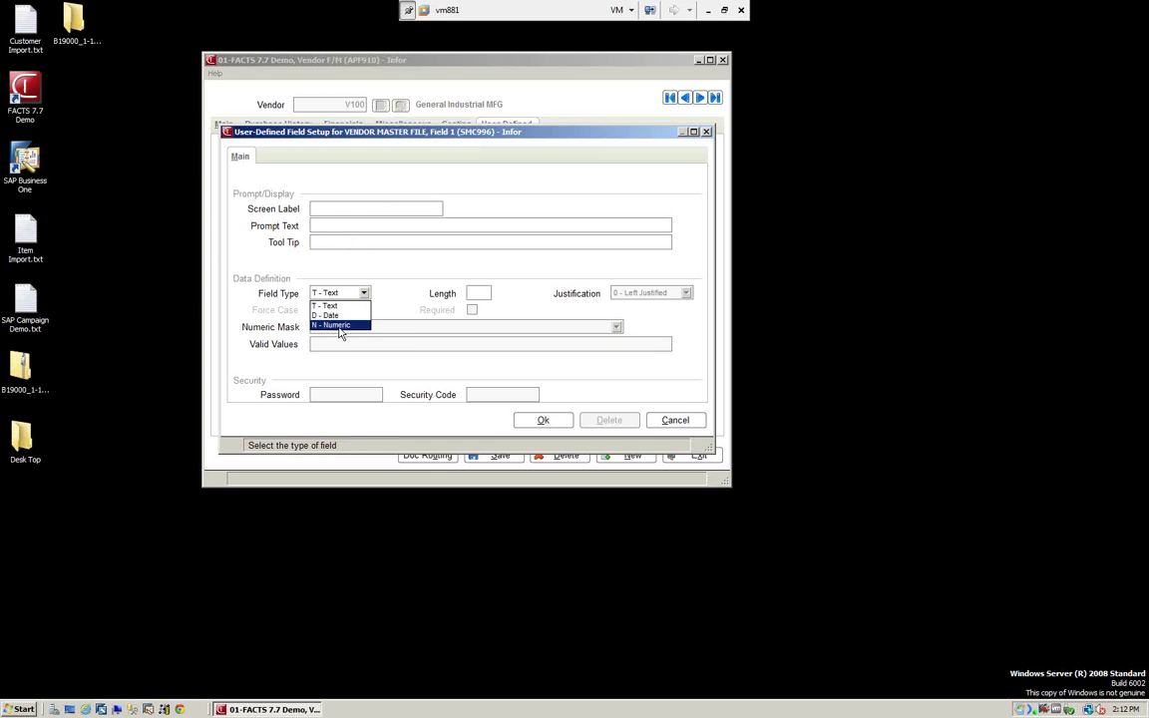
{"action": "left_click", "coordinate": [390, 334]}
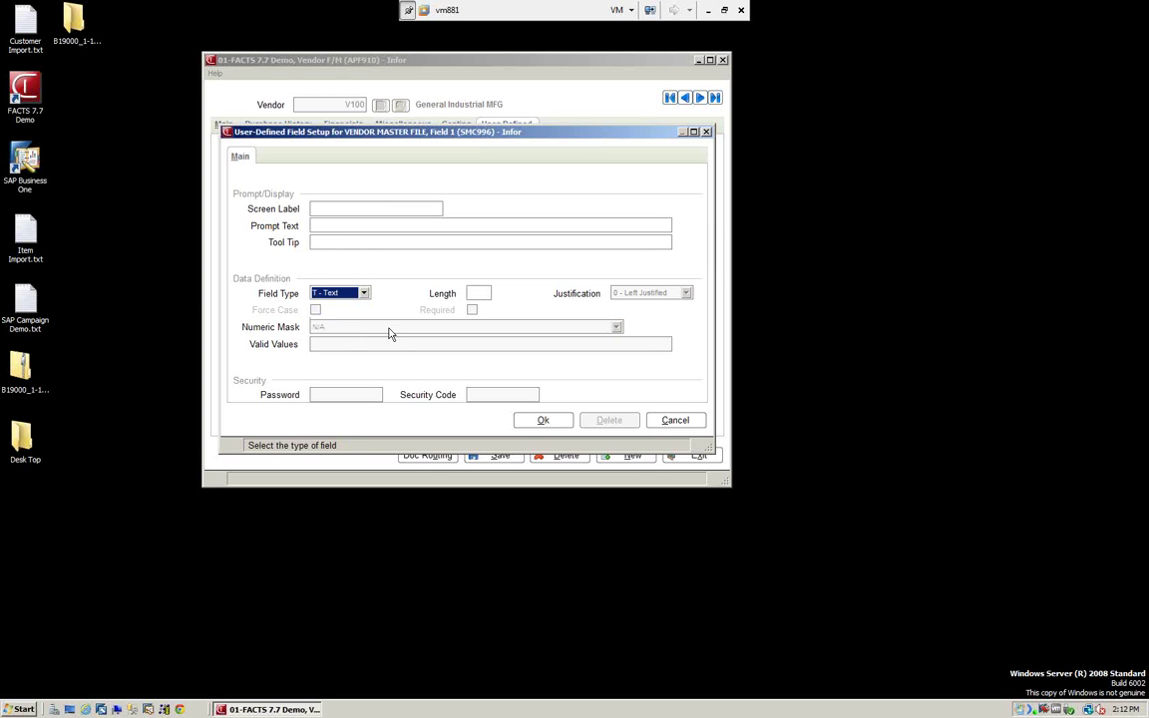
{"action": "key", "text": "Tab"}
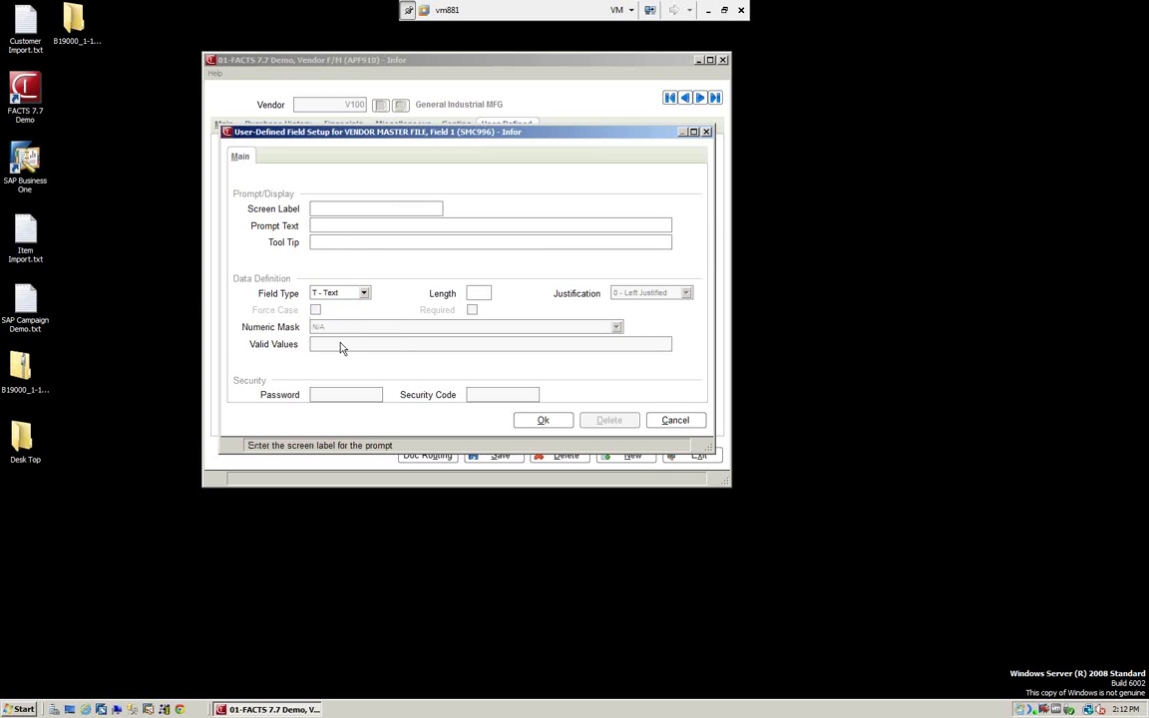
{"action": "left_click", "coordinate": [675, 420]}
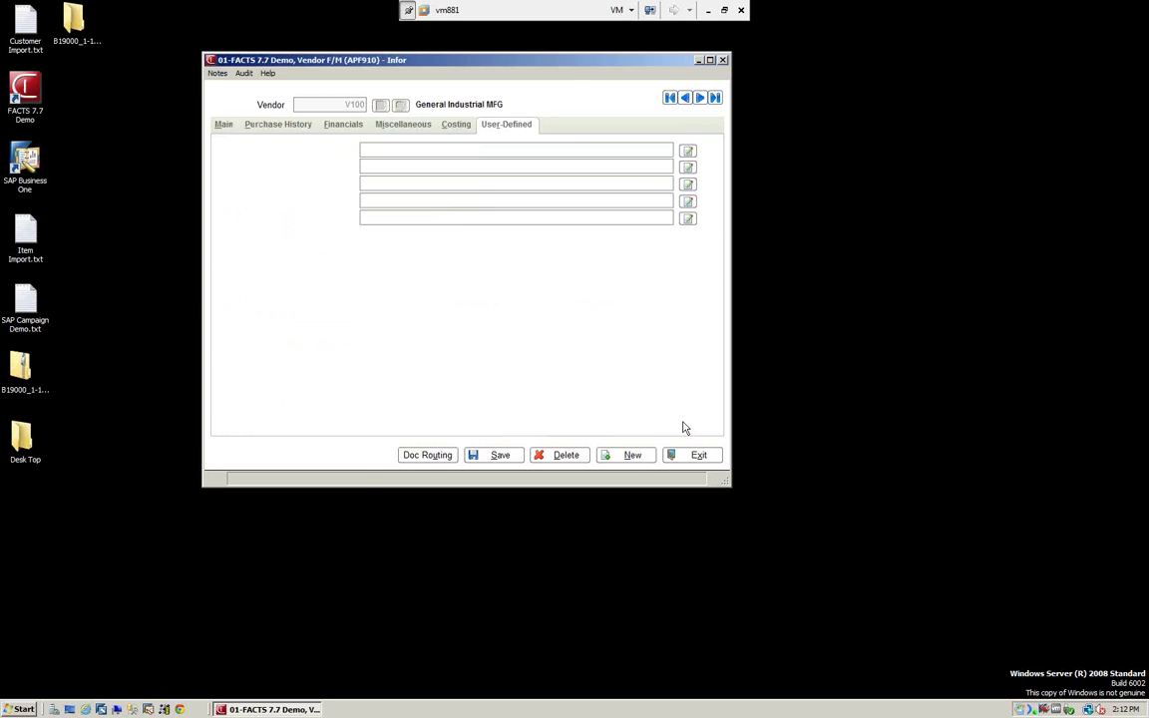
{"action": "left_click", "coordinate": [694, 457]}
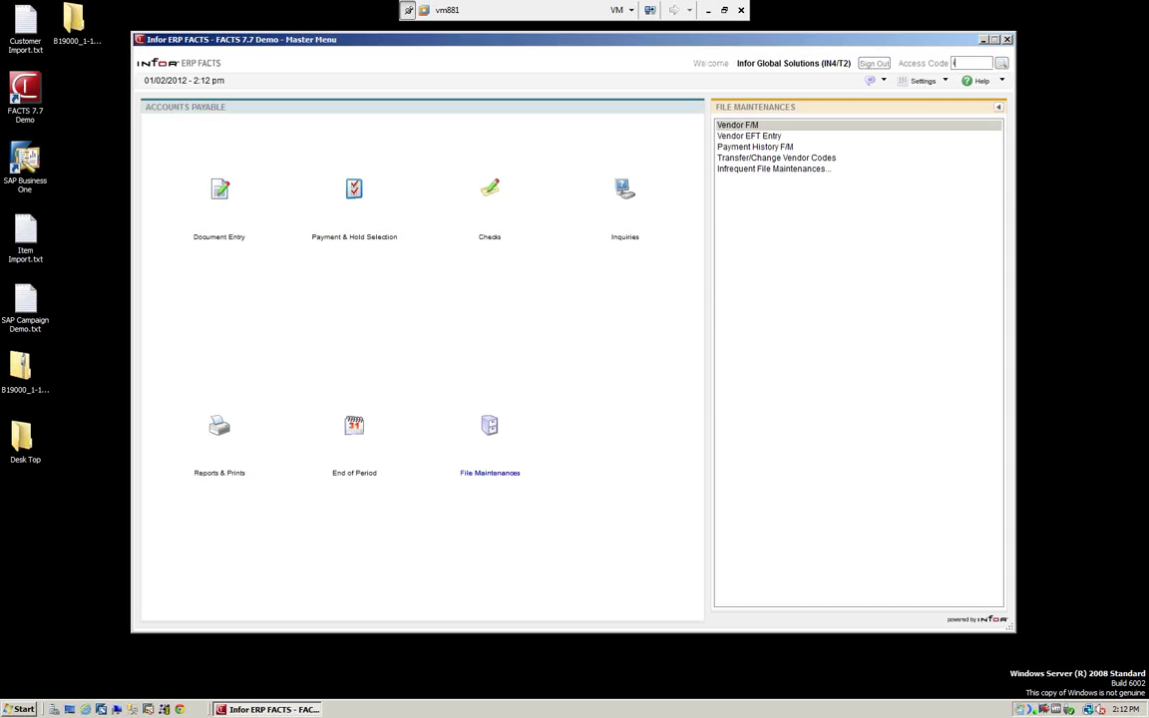
Go to the Inventory Control file maintenances with access code icf and open Item F/M.
{"action": "type", "text": "icf"}
{"action": "key", "text": "Return"}
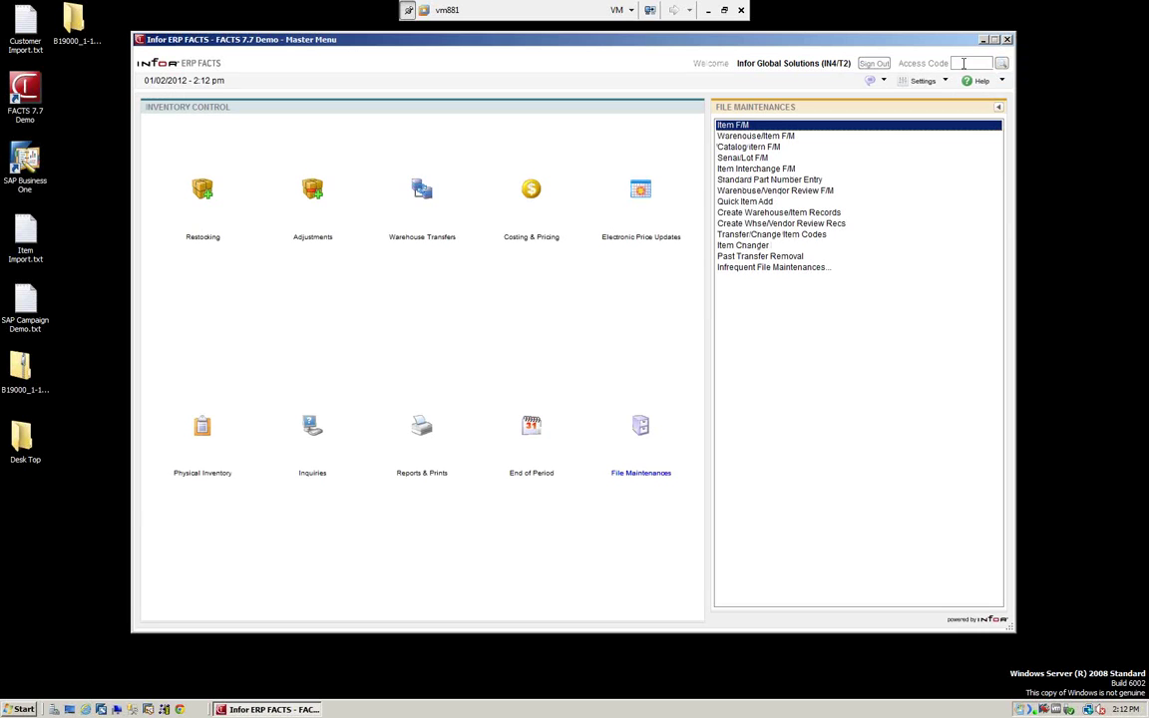
{"action": "double_click", "coordinate": [740, 129]}
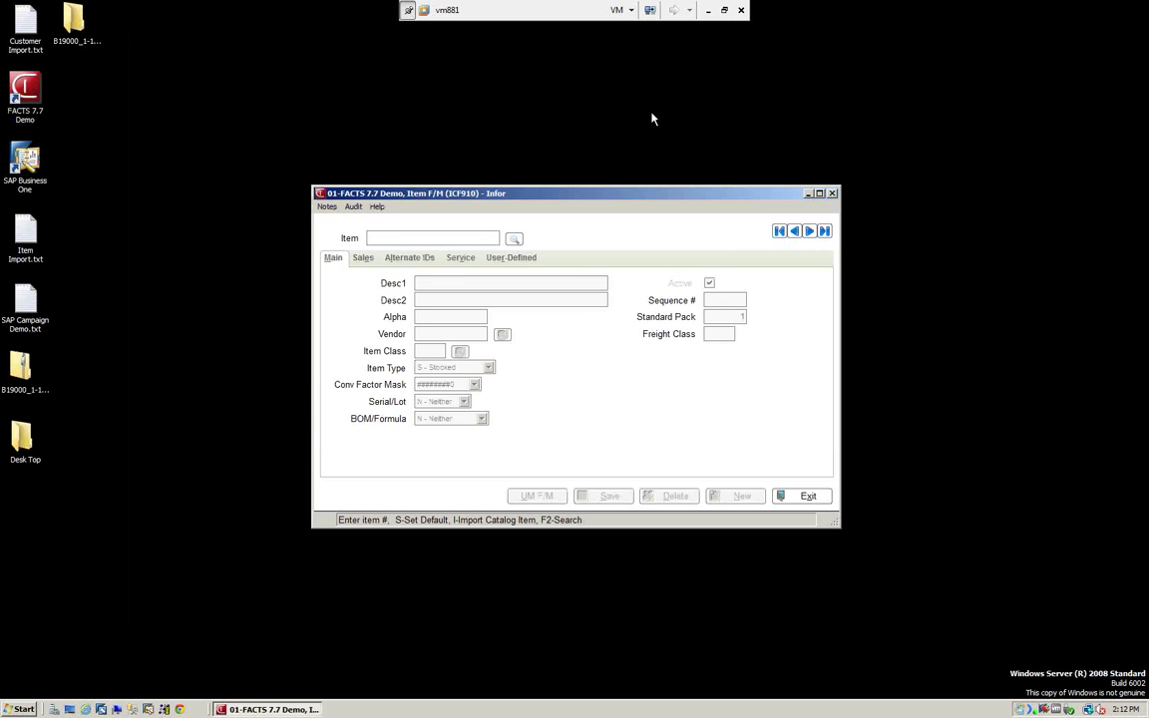
Load the first item, show its user-defined fields and review the Minimum buy quantity field's setup without changing it.
{"action": "left_click", "coordinate": [780, 231]}
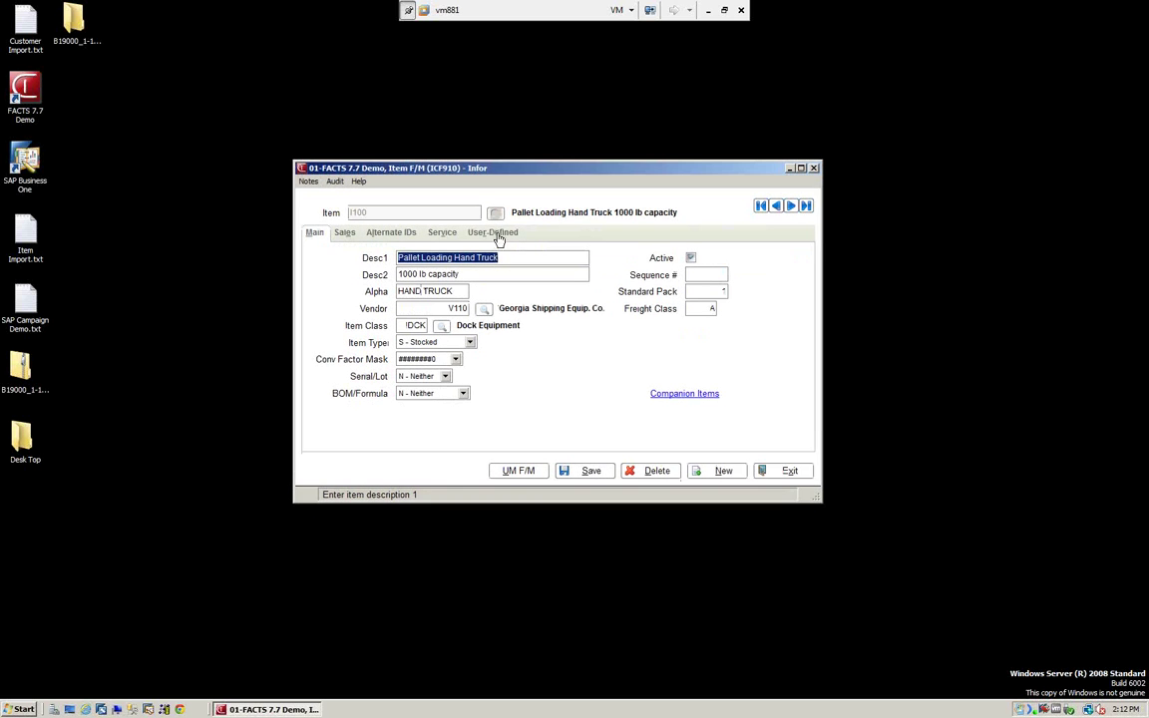
{"action": "left_click", "coordinate": [501, 236]}
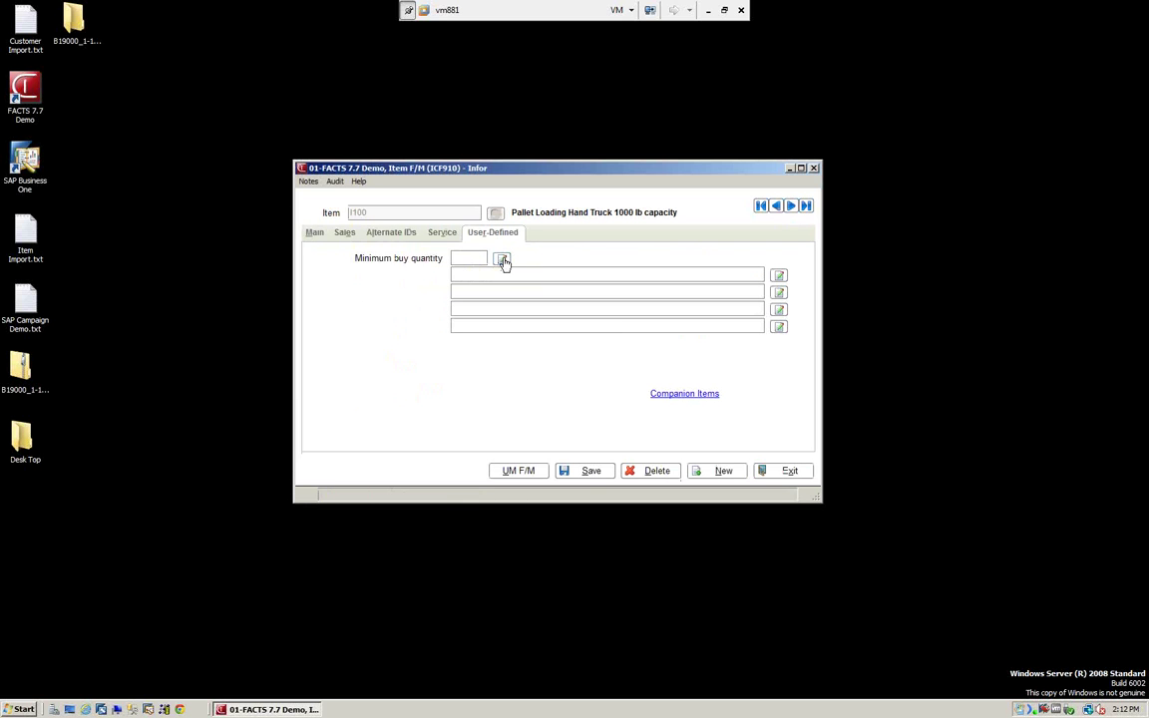
{"action": "left_click", "coordinate": [502, 260]}
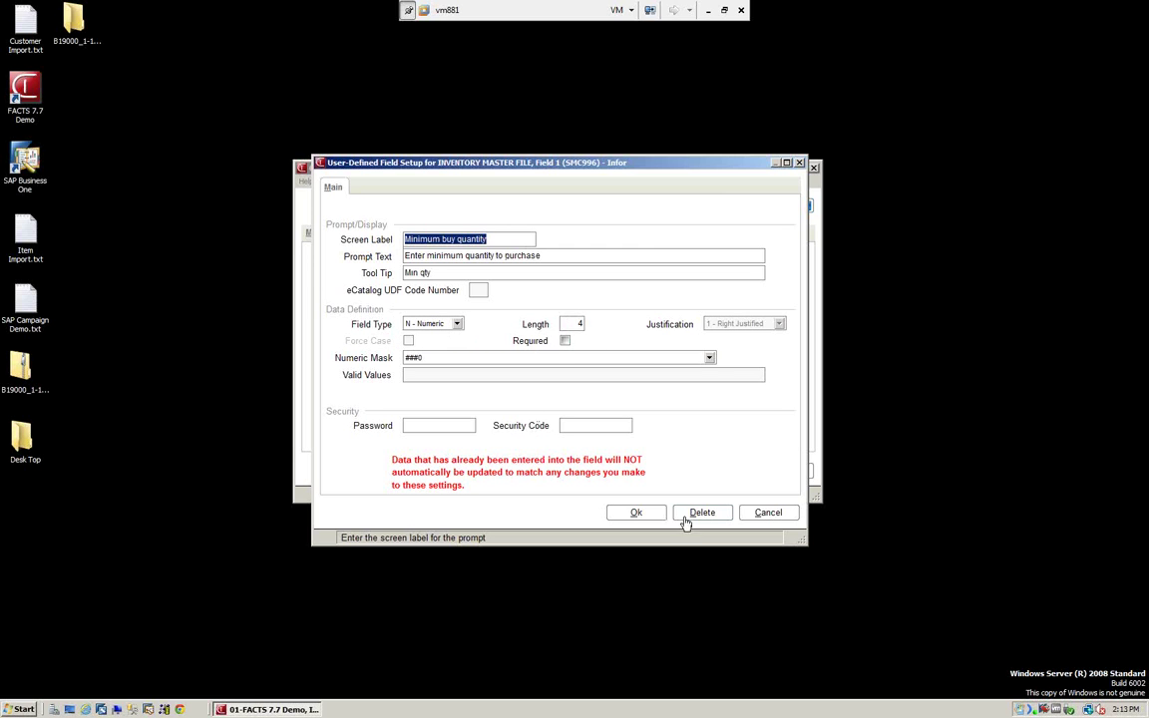
{"action": "left_click", "coordinate": [640, 515]}
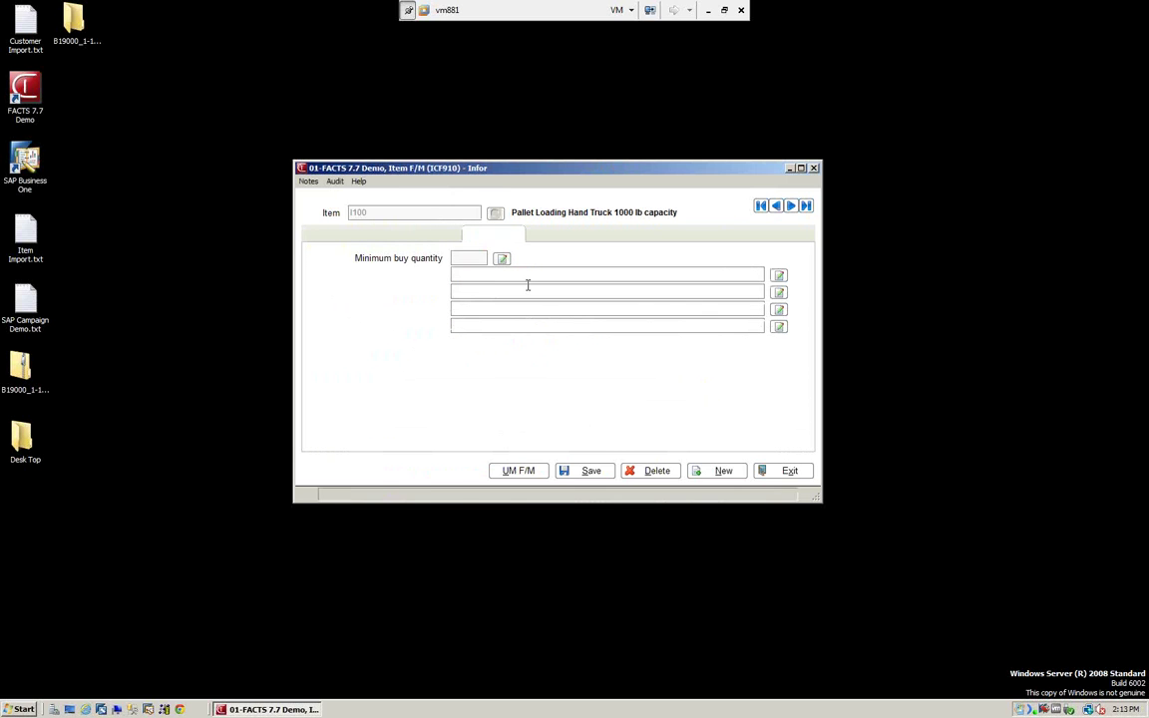
Define item user-defined field 2 with screen label Demo, prompt text "This is the demo field" and tool tip "Demo Field".
{"action": "left_click", "coordinate": [778, 280]}
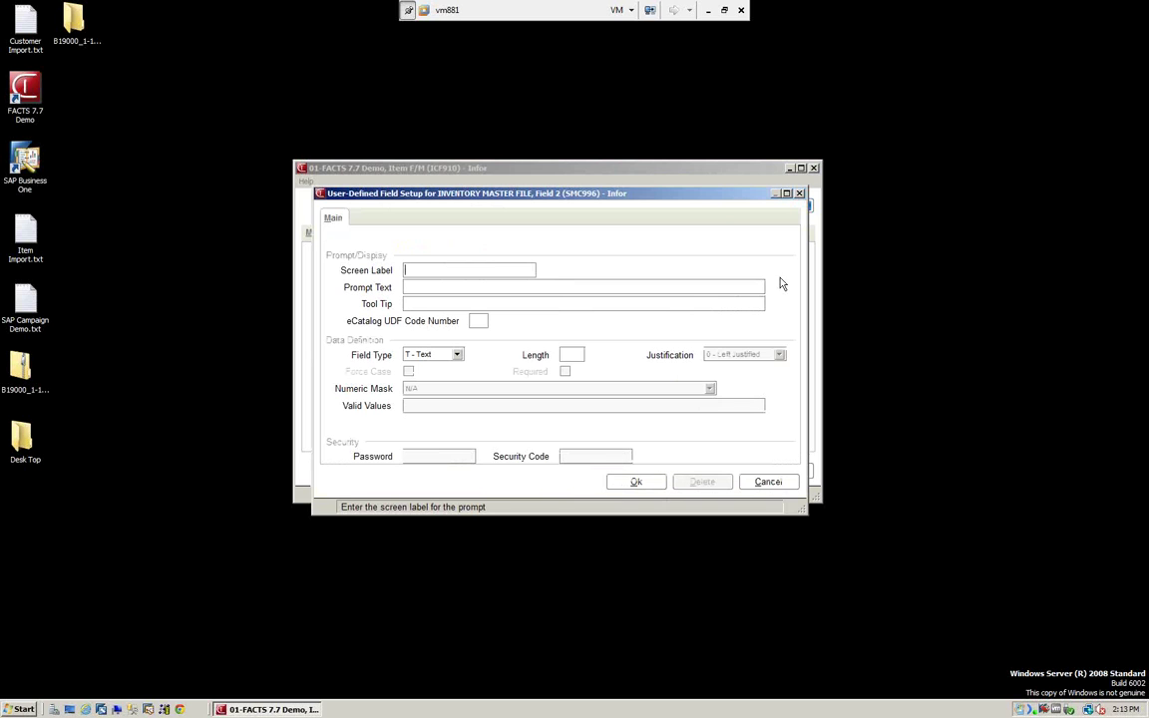
{"action": "type", "text": "Demo"}
{"action": "left_click", "coordinate": [409, 287]}
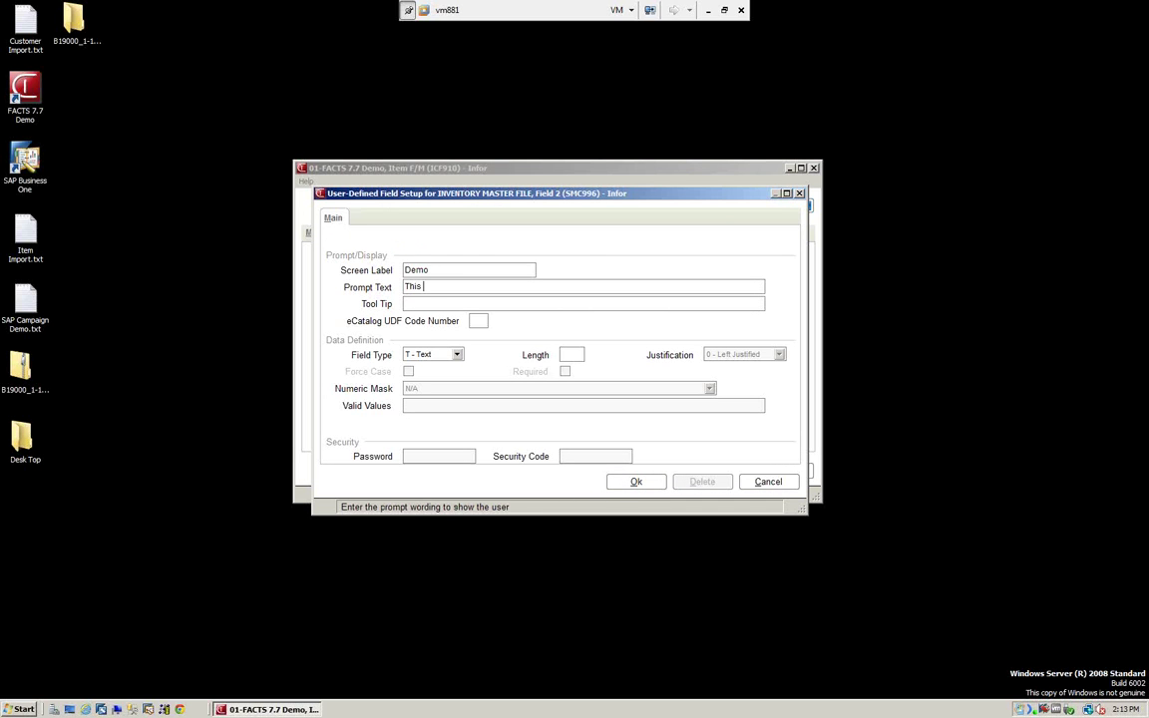
{"action": "type", "text": "This is the demo"}
{"action": "type", "text": "field"}
{"action": "key", "text": "Tab"}
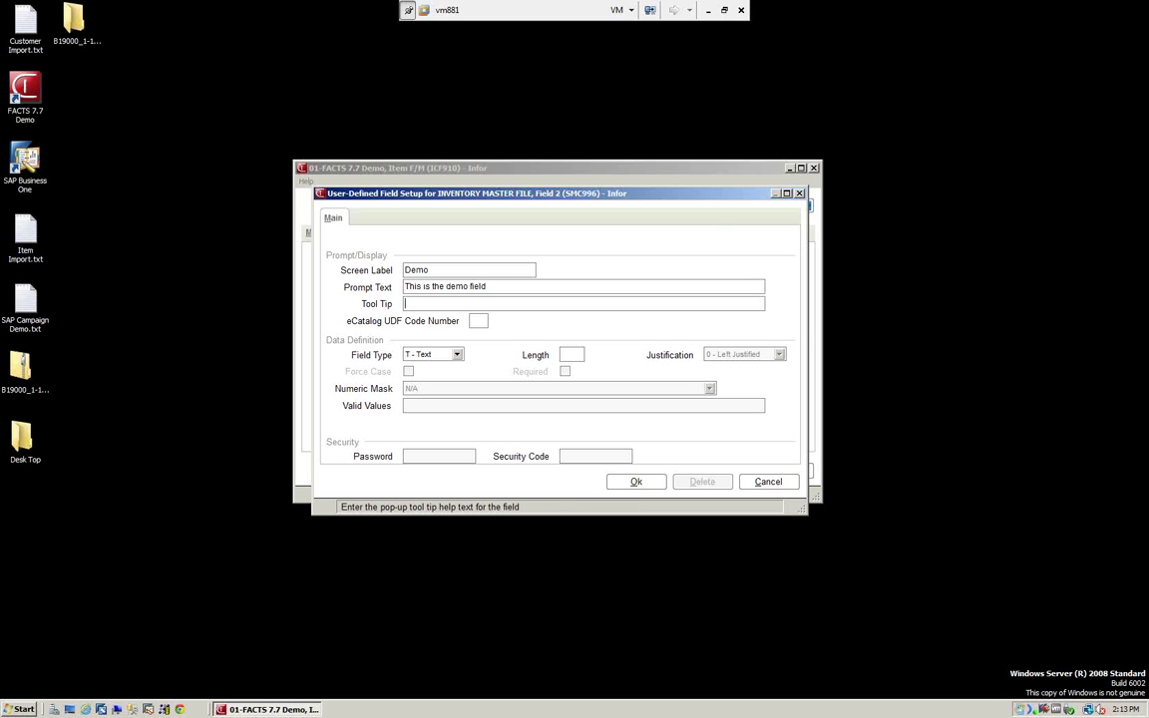
{"action": "type", "text": "Demo Field"}
Leave the eCatalog code number blank and define the Demo field as Text, length 10, right justified.
{"action": "left_click", "coordinate": [478, 320]}
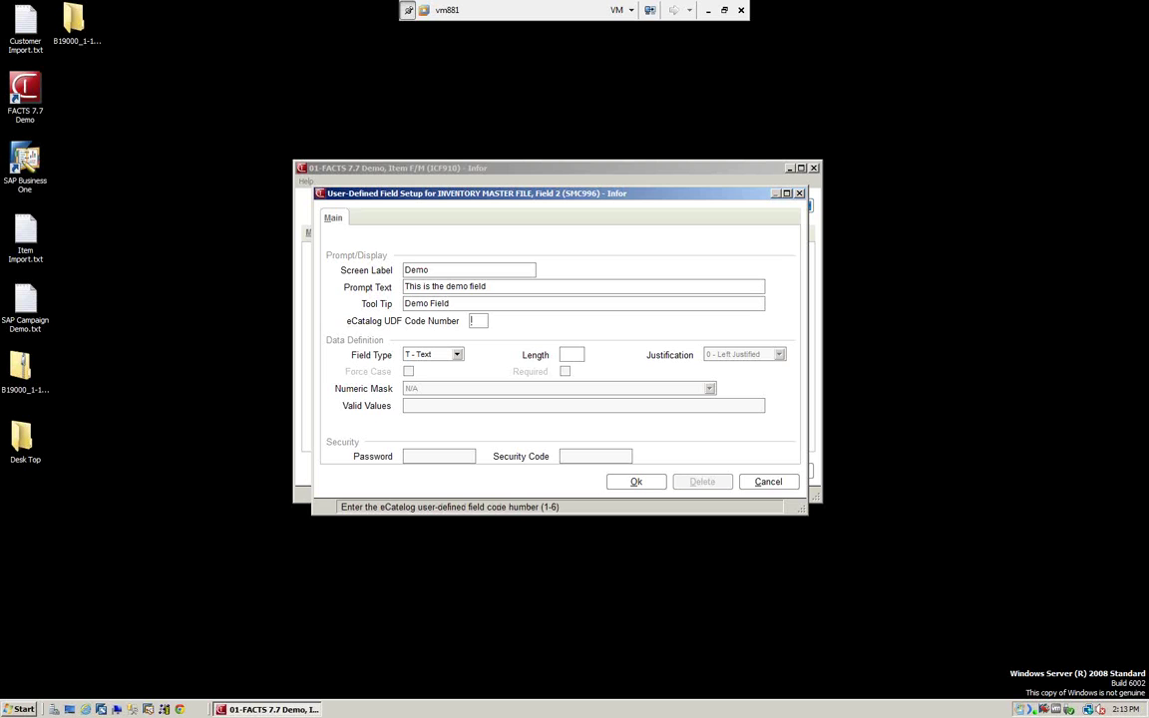
{"action": "key", "text": "Tab"}
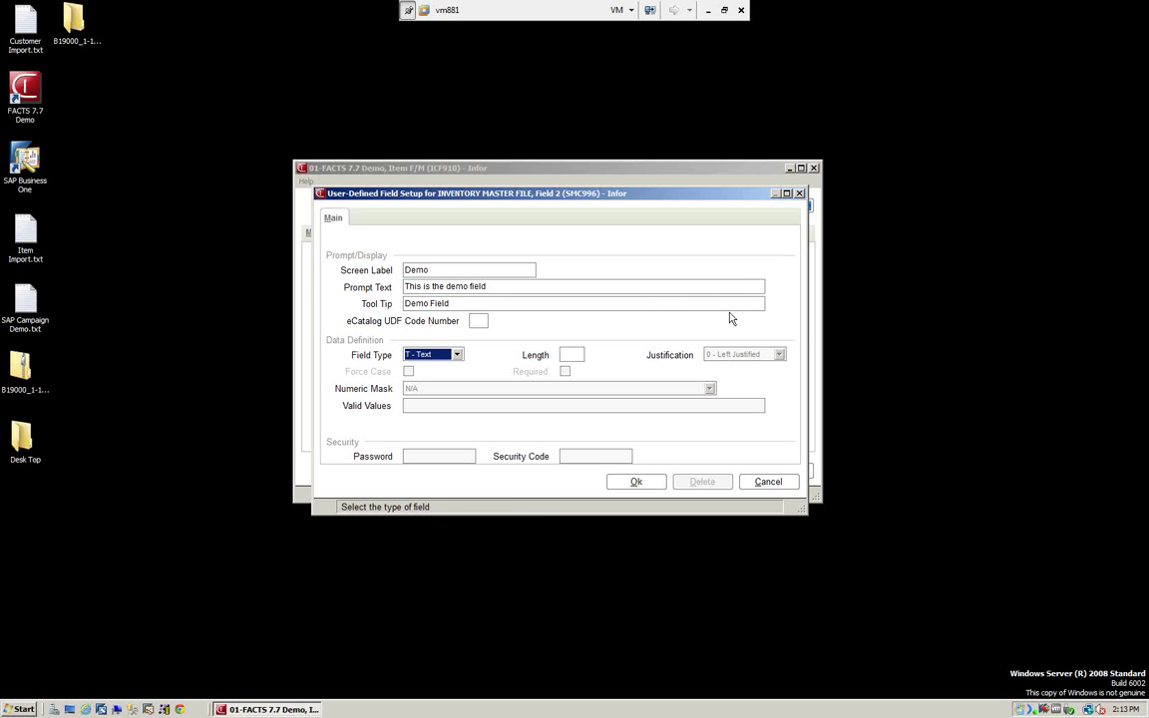
{"action": "left_click", "coordinate": [457, 354]}
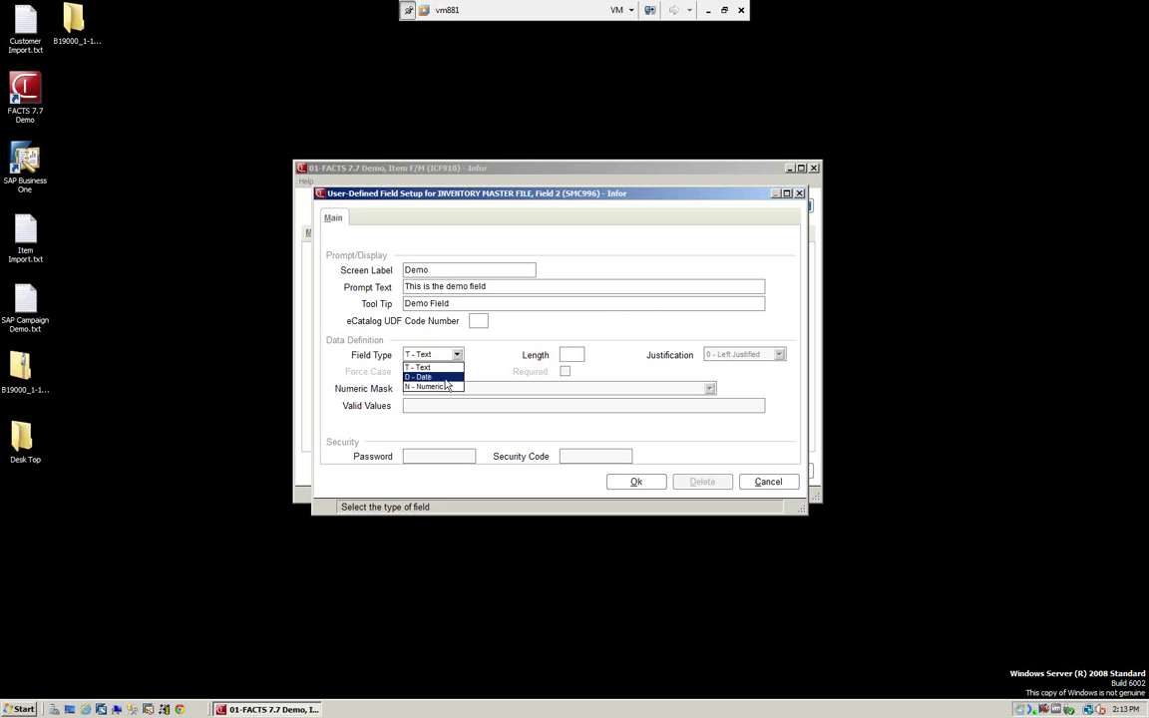
{"action": "left_click", "coordinate": [449, 366]}
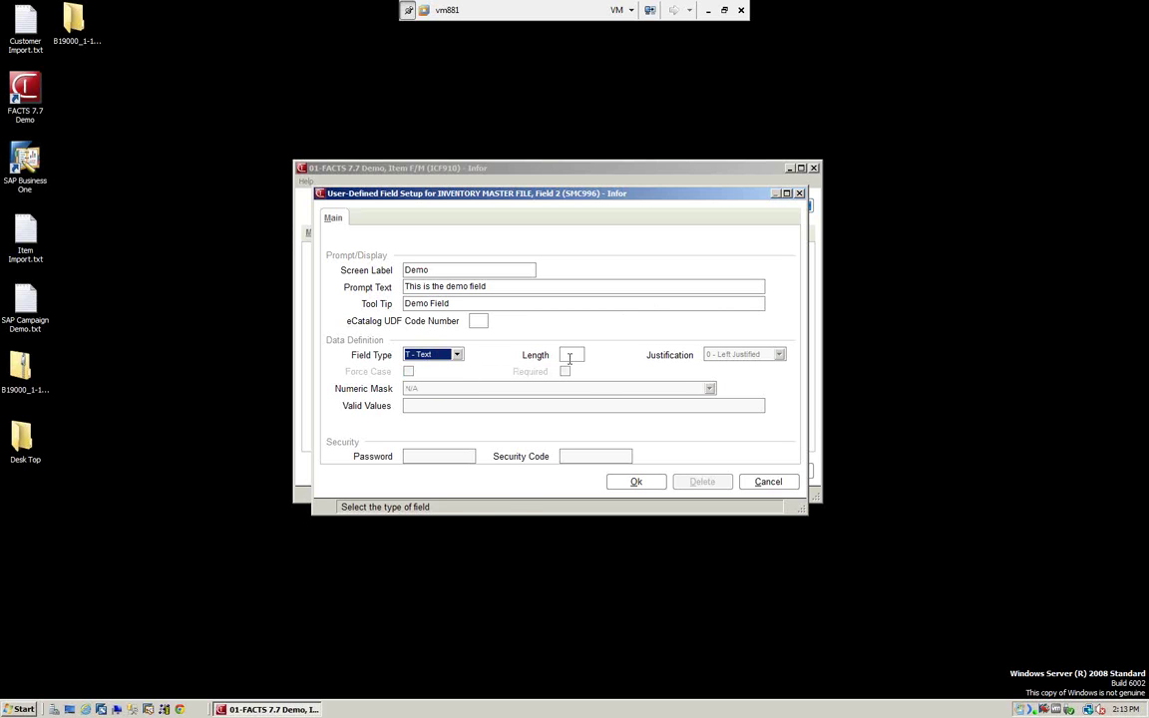
{"action": "left_click", "coordinate": [569, 356]}
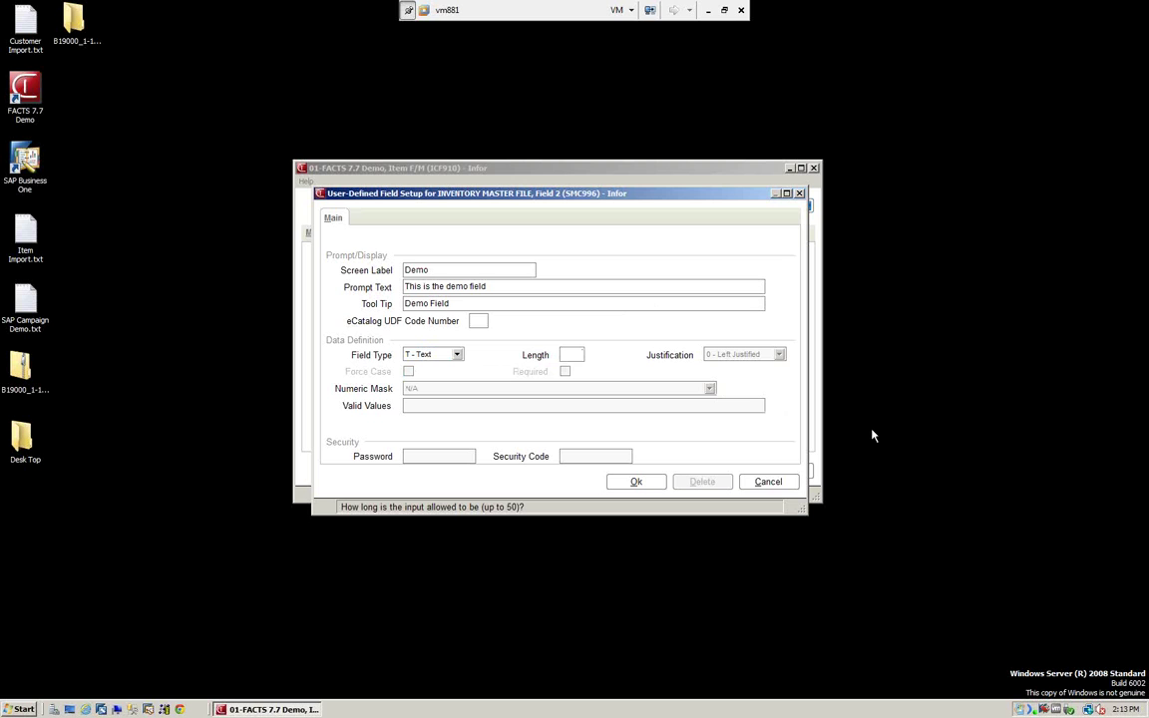
{"action": "type", "text": "10"}
{"action": "key", "text": "Tab"}
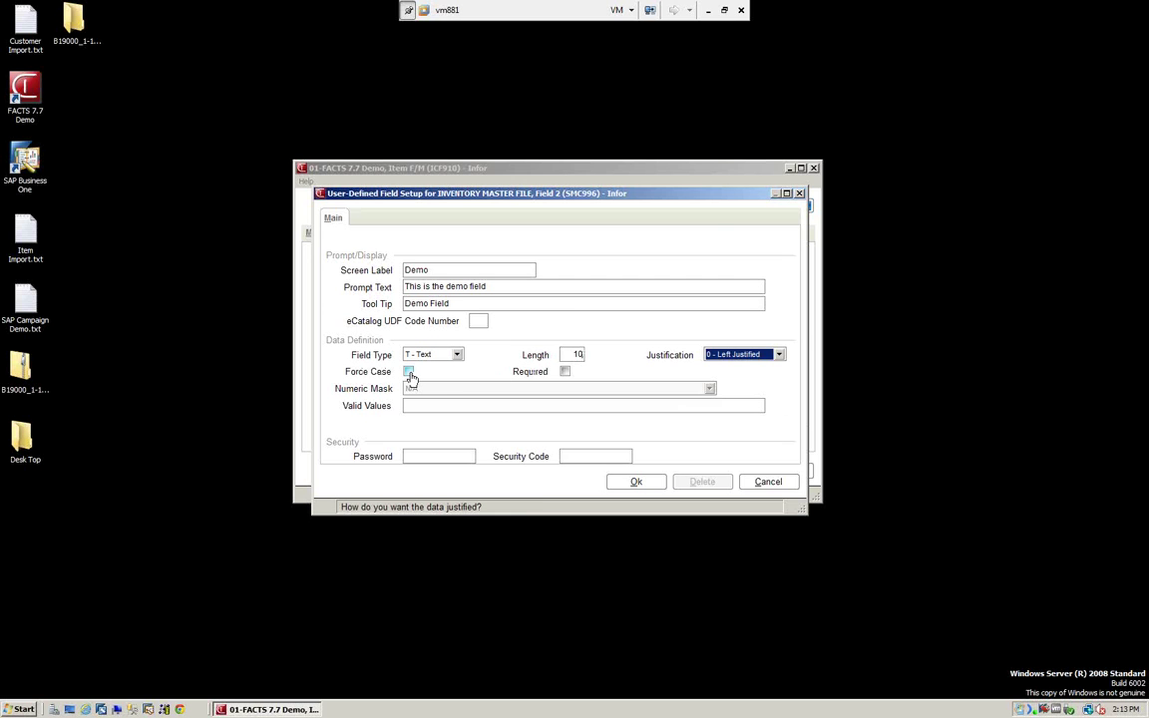
{"action": "left_click", "coordinate": [780, 356]}
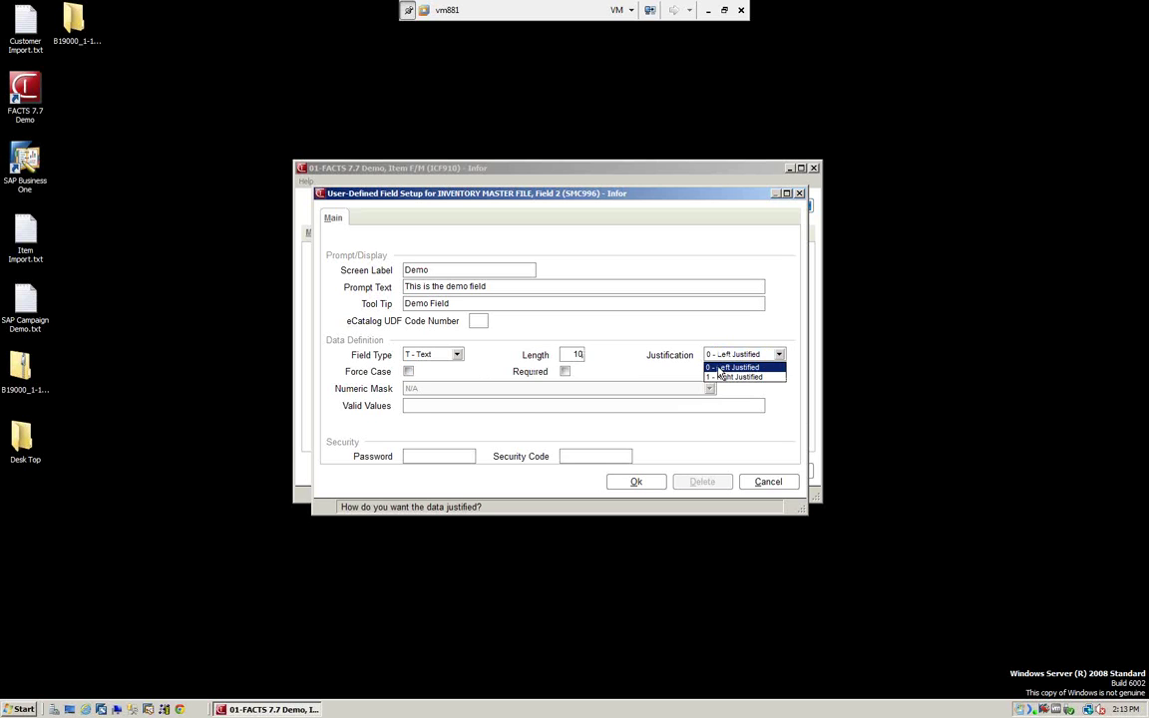
{"action": "left_click", "coordinate": [724, 377]}
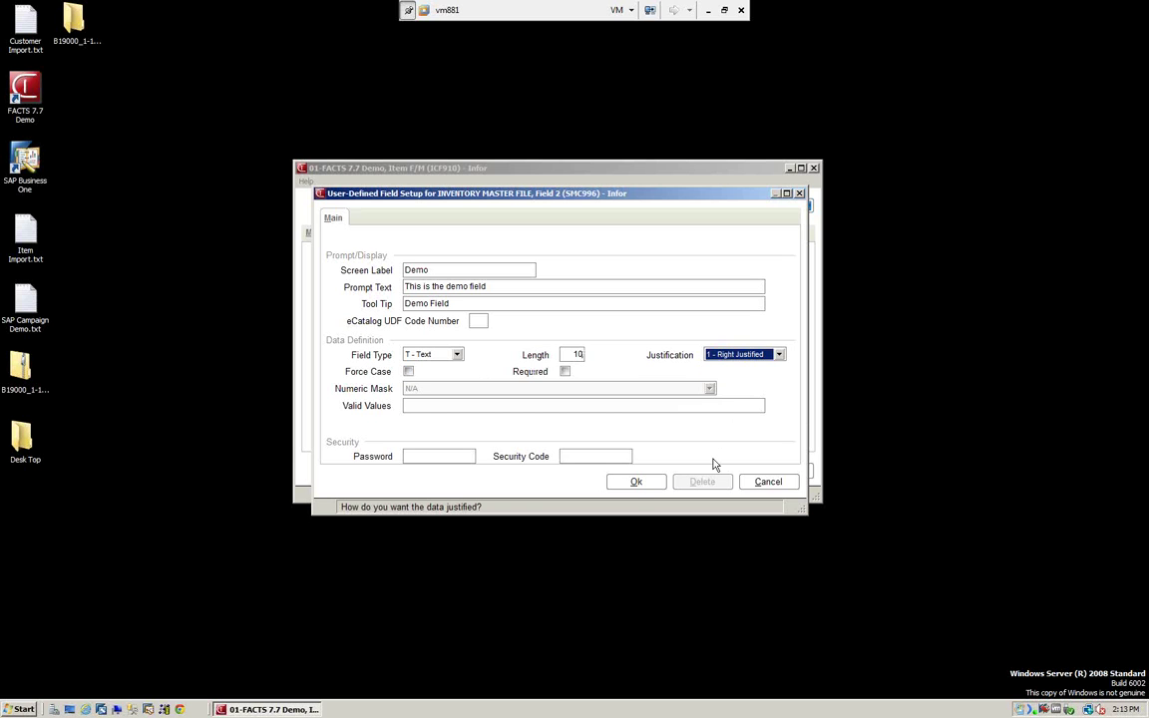
Restrict the Demo field to the valid values Red/White/Blue and save its setup.
{"action": "left_click", "coordinate": [415, 405]}
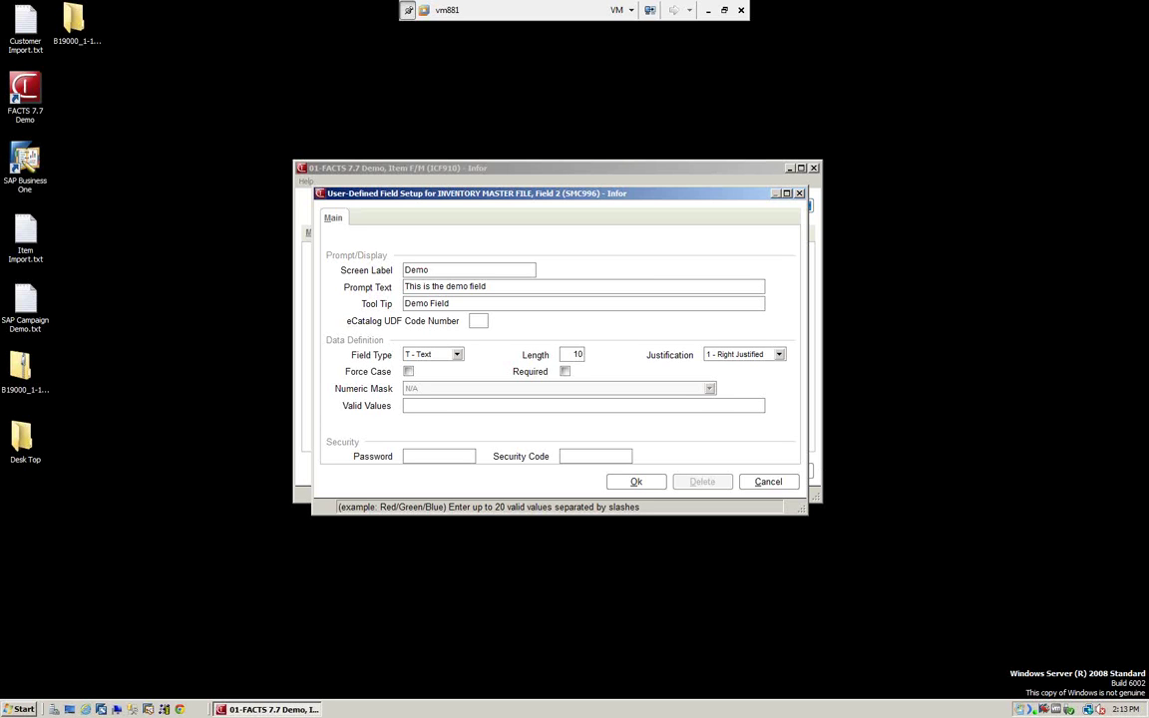
{"action": "type", "text": "Red/White/Blue"}
{"action": "left_click", "coordinate": [658, 487]}
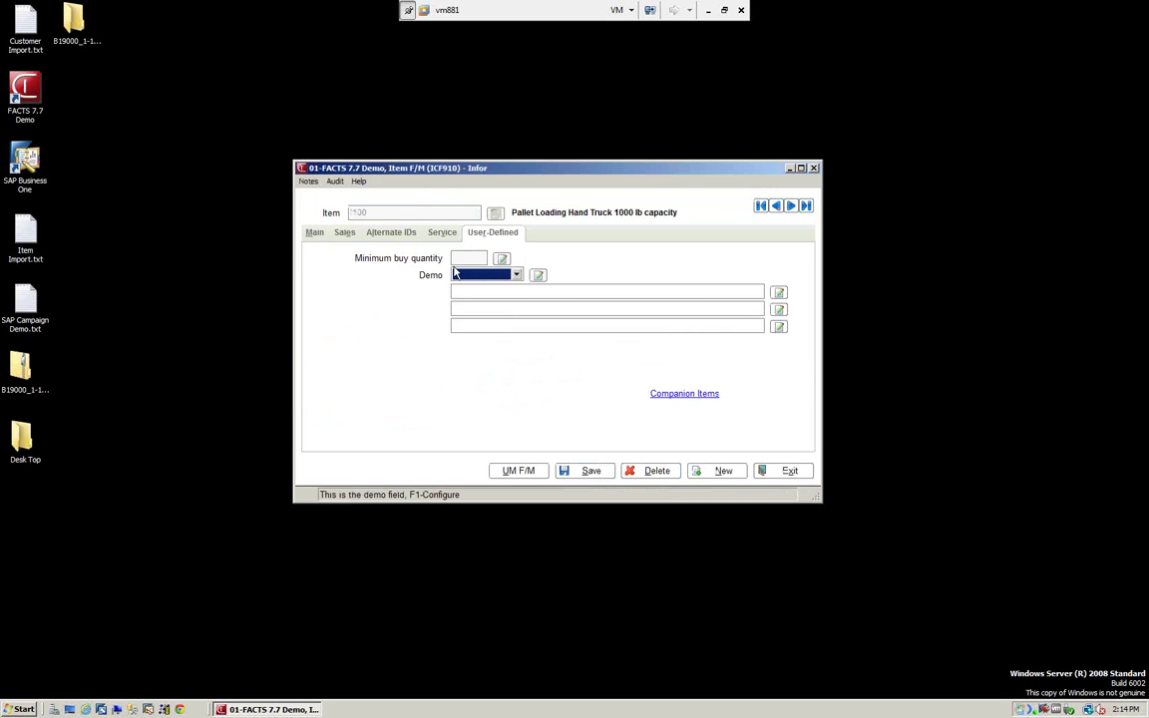
Check the Demo field's value list on the item, reopen the field's setup and save it with left justification.
{"action": "left_click", "coordinate": [516, 274]}
{"action": "left_click", "coordinate": [537, 278]}
{"action": "left_click", "coordinate": [539, 279]}
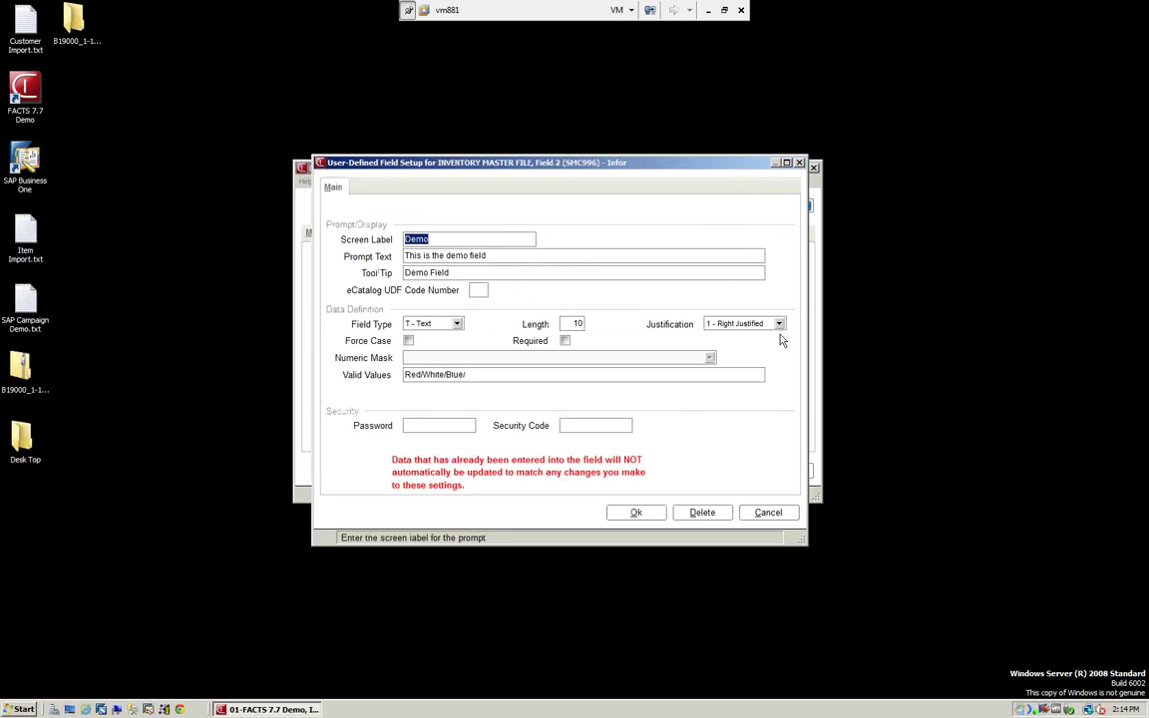
{"action": "left_click", "coordinate": [779, 323]}
{"action": "left_click", "coordinate": [712, 342]}
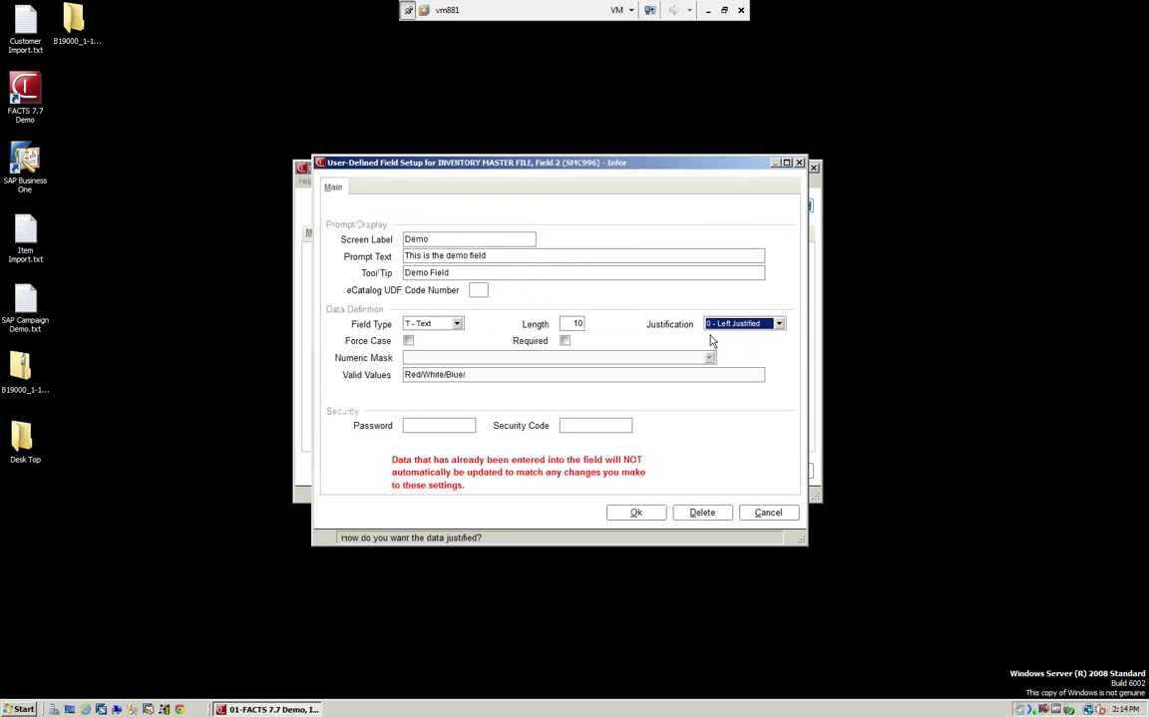
{"action": "left_click", "coordinate": [637, 515]}
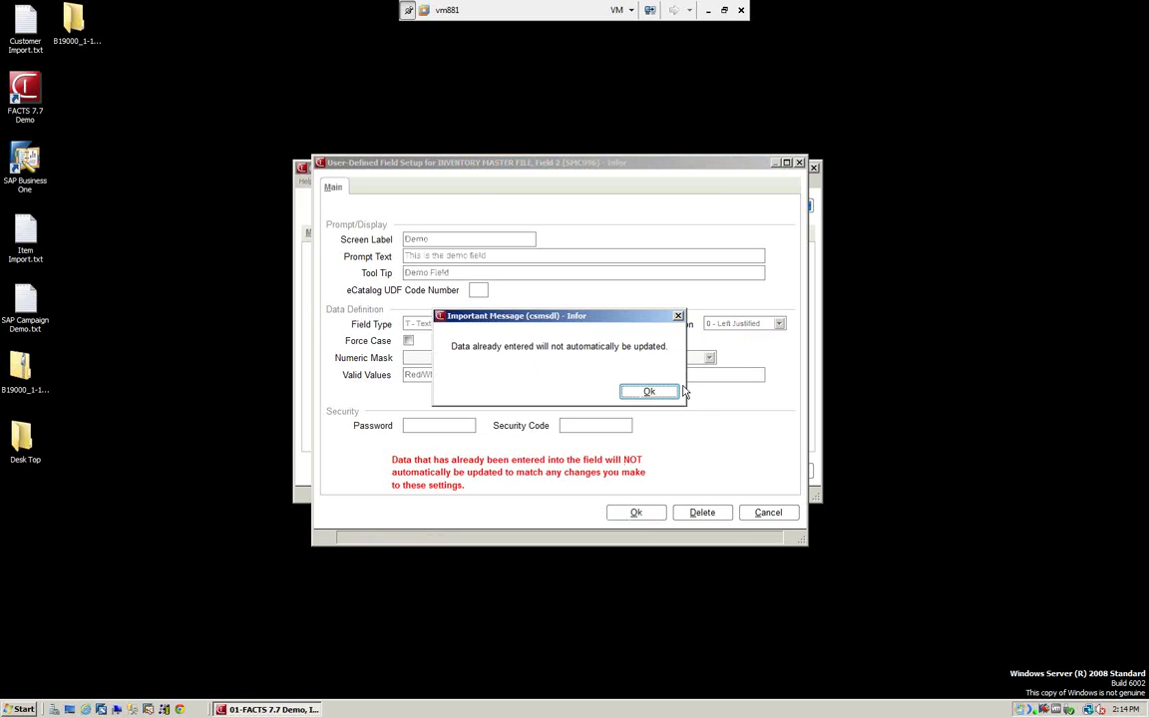
{"action": "left_click", "coordinate": [648, 393]}
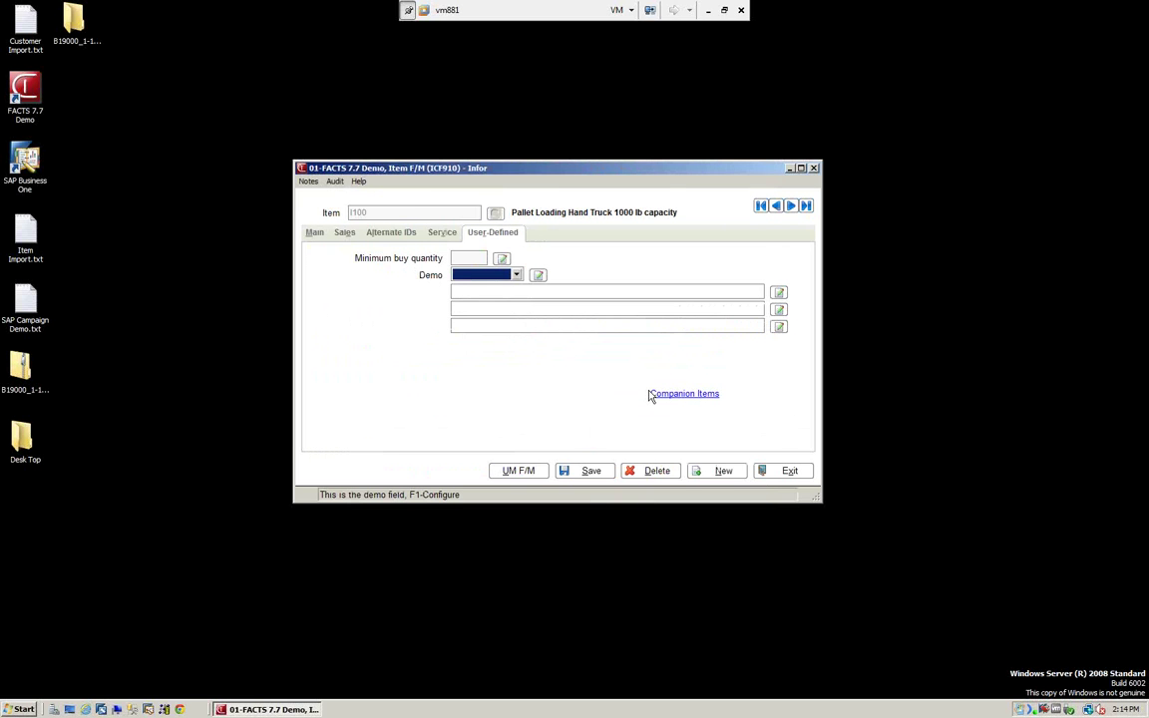
Try White and then Red as the item's Demo value.
{"action": "left_click", "coordinate": [517, 275]}
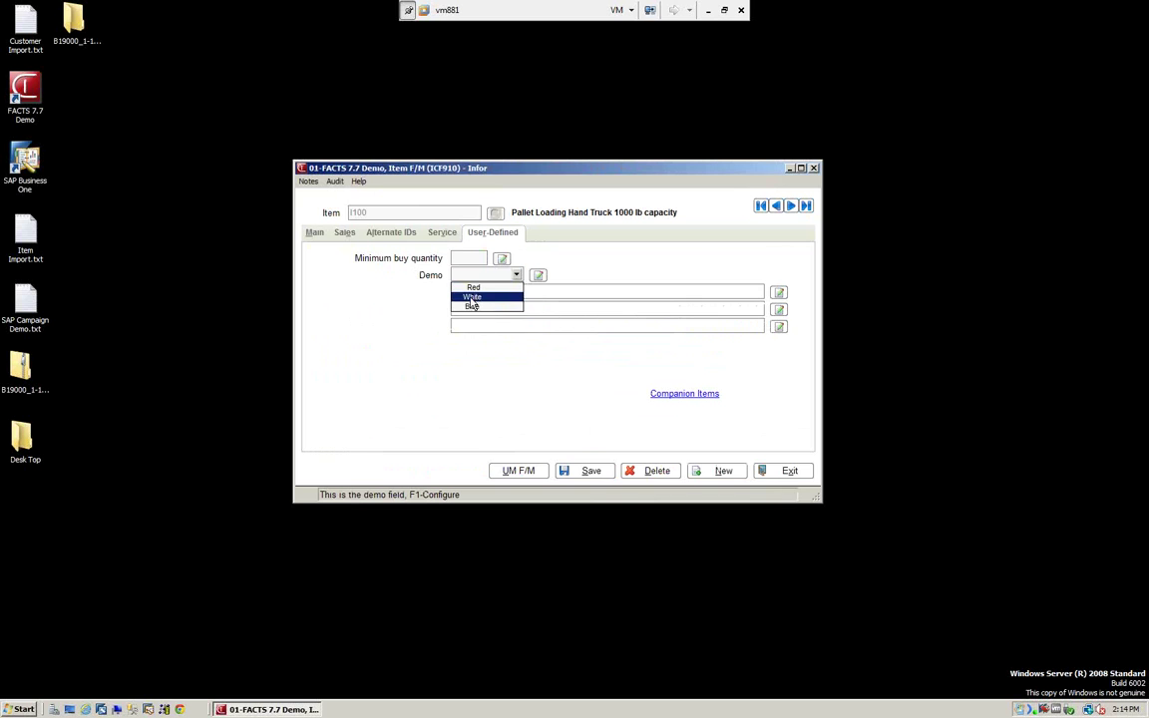
{"action": "left_click", "coordinate": [475, 297]}
{"action": "left_click", "coordinate": [517, 275]}
{"action": "left_click", "coordinate": [474, 287]}
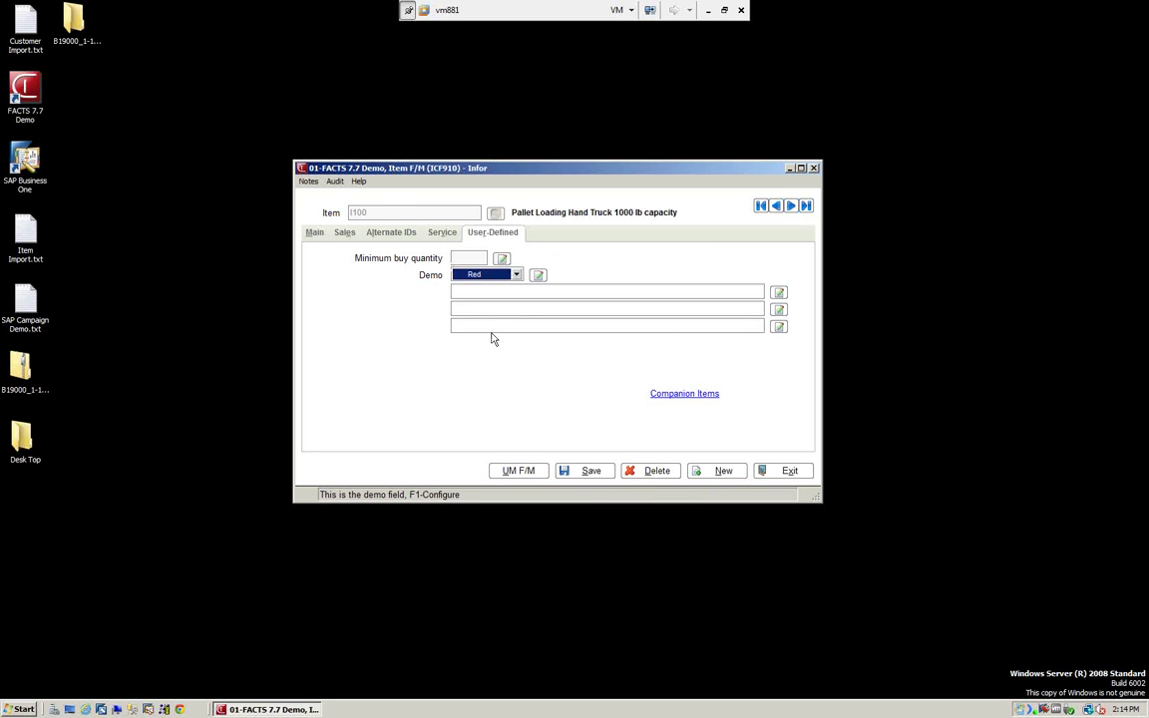
Reopen the Demo field's setup, keep the Text field type and clear all of its valid values.
{"action": "left_click", "coordinate": [511, 277]}
{"action": "left_click", "coordinate": [538, 277]}
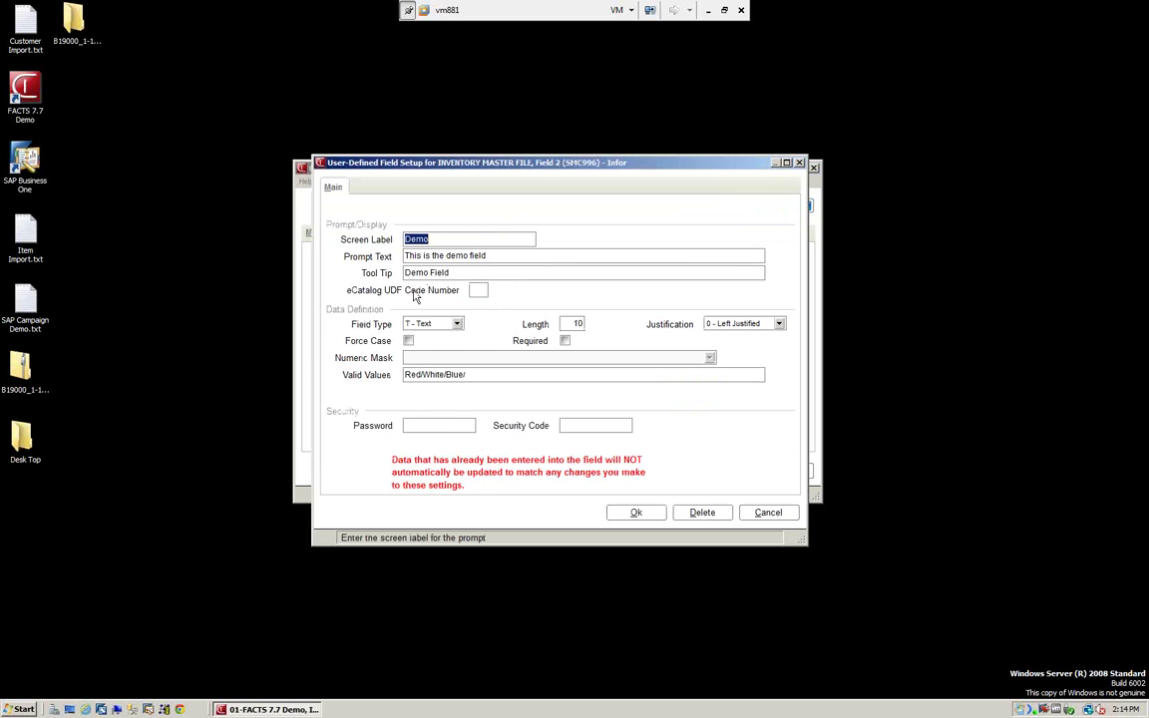
{"action": "left_click", "coordinate": [458, 325]}
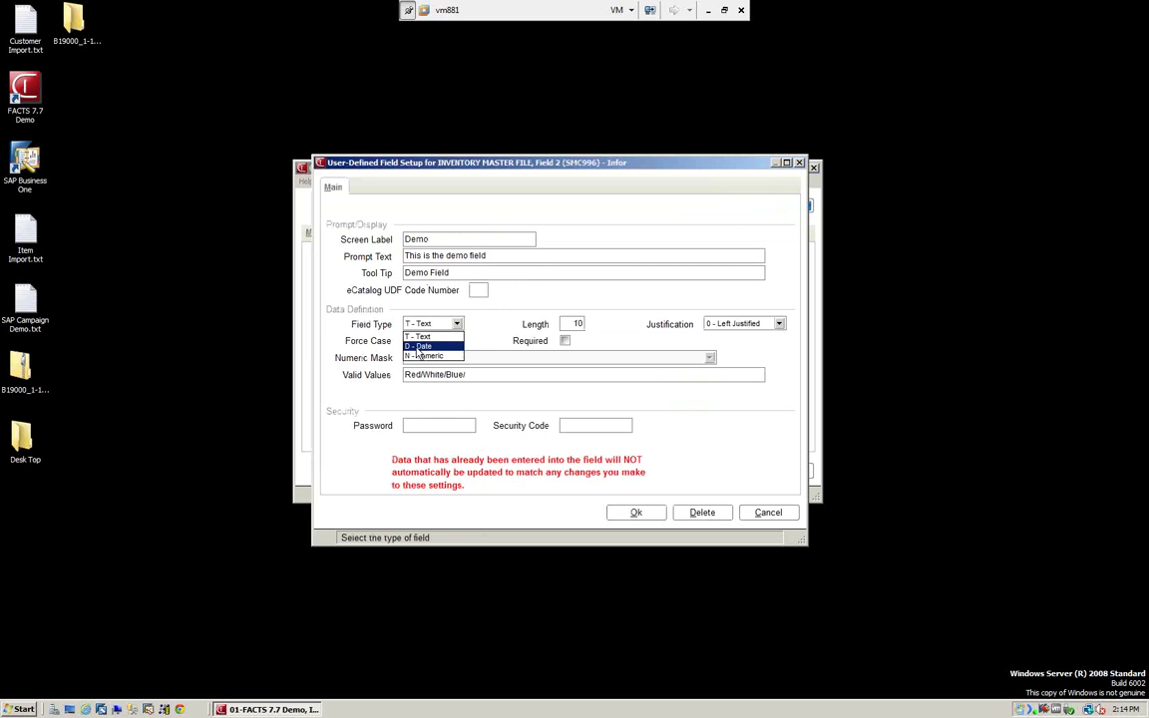
{"action": "left_click", "coordinate": [439, 330]}
{"action": "left_click", "coordinate": [449, 376]}
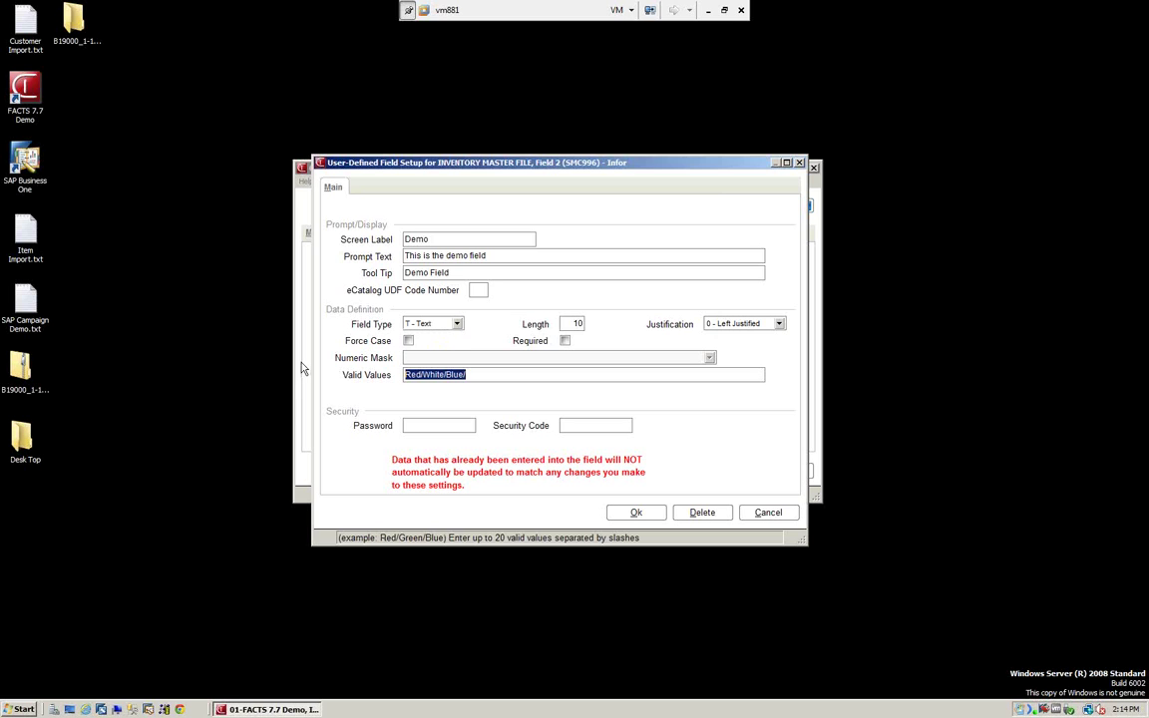
{"action": "key", "text": "Delete"}
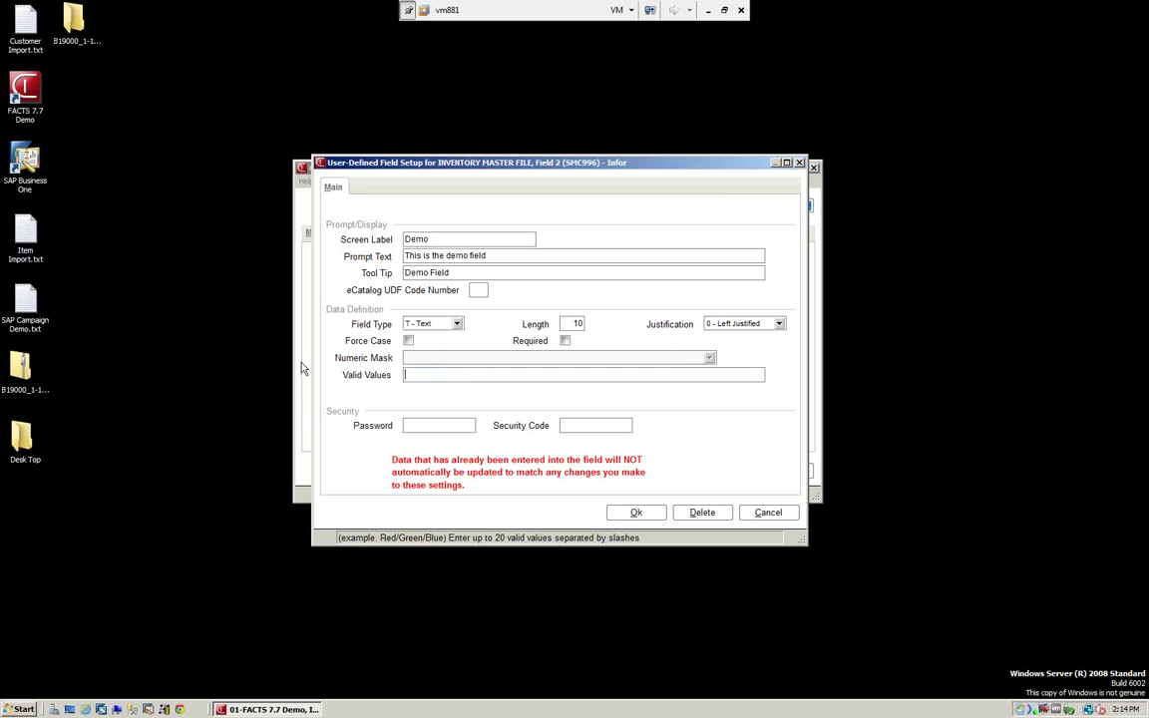
Set the Demo field's length to 25 and save the changed setup.
{"action": "left_click", "coordinate": [572, 323]}
{"action": "double_click", "coordinate": [572, 324]}
{"action": "type", "text": "25"}
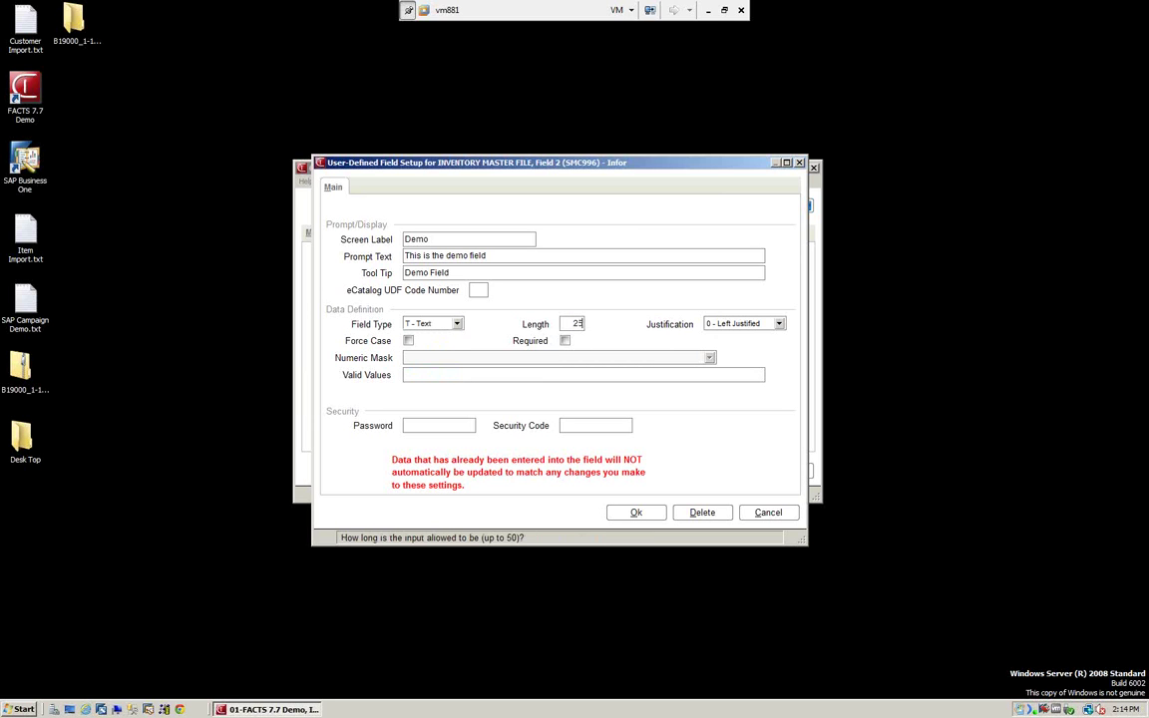
{"action": "key", "text": "Tab"}
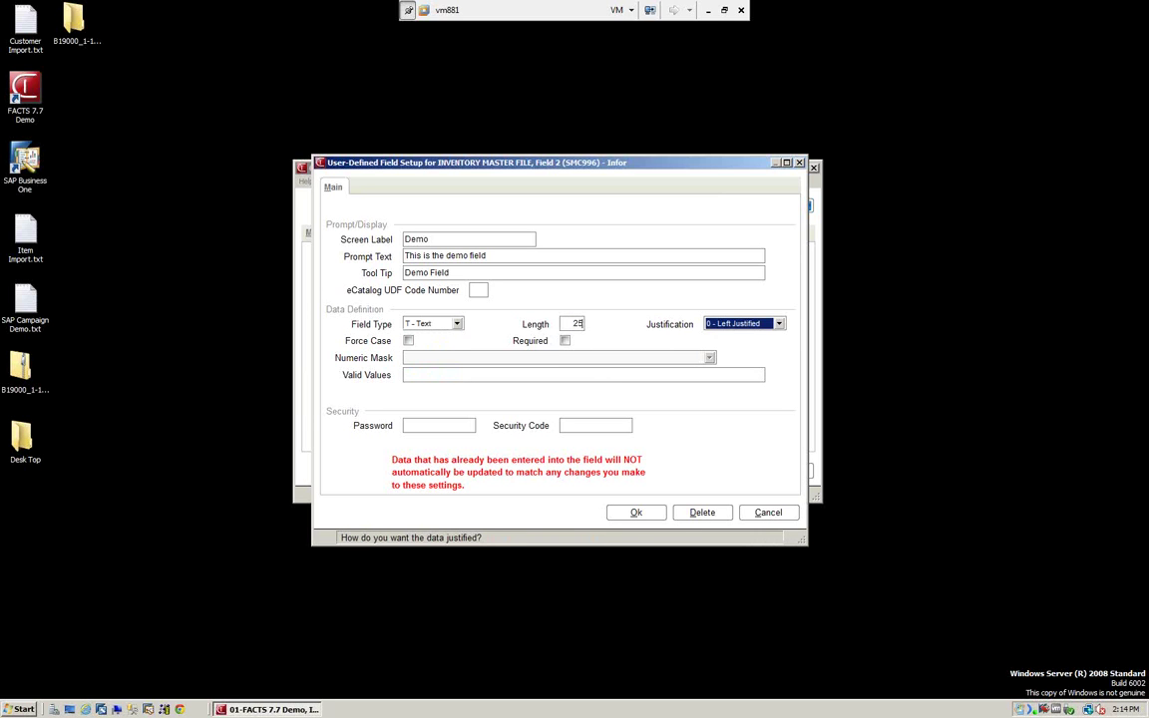
{"action": "left_click", "coordinate": [637, 520]}
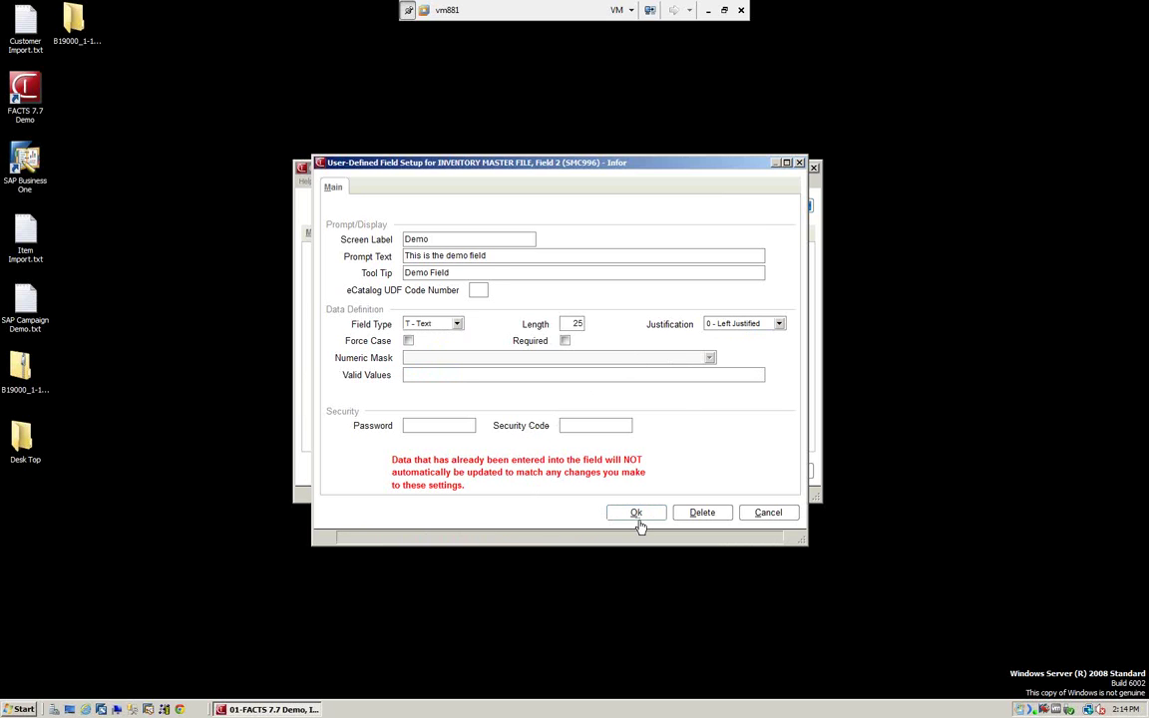
{"action": "left_click", "coordinate": [648, 393]}
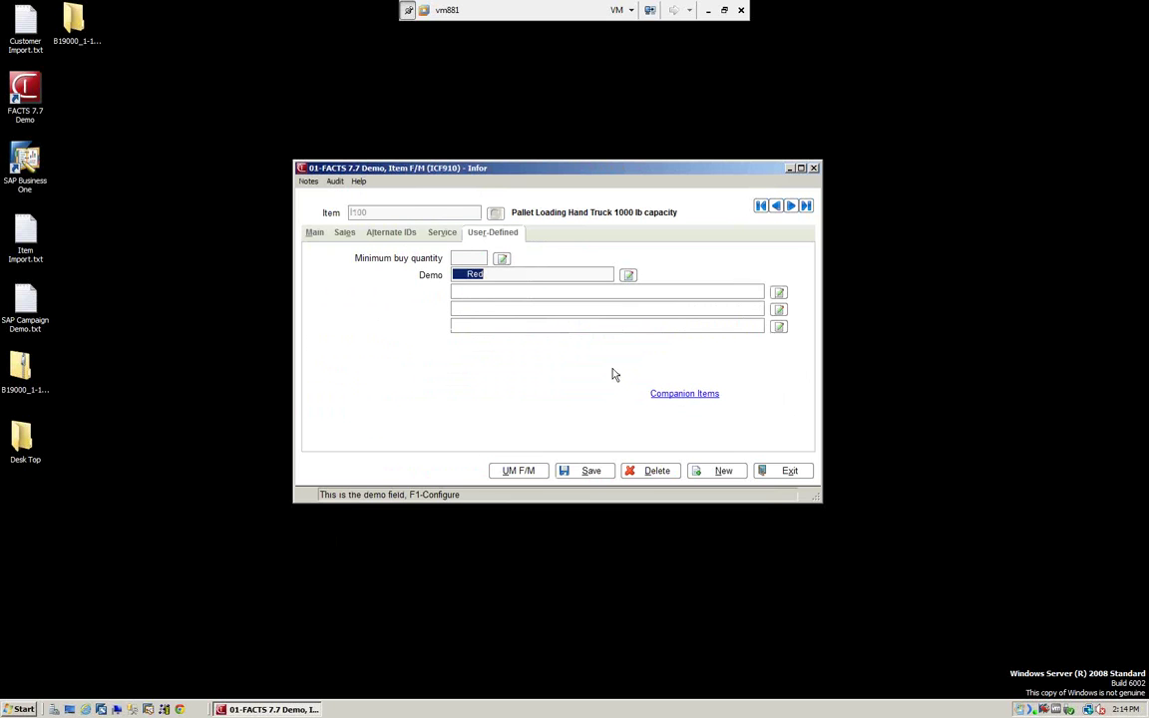
Replace the item's Demo value with the free text "this is the demo field to".
{"action": "key", "text": "Delete"}
{"action": "type", "text": "t"}
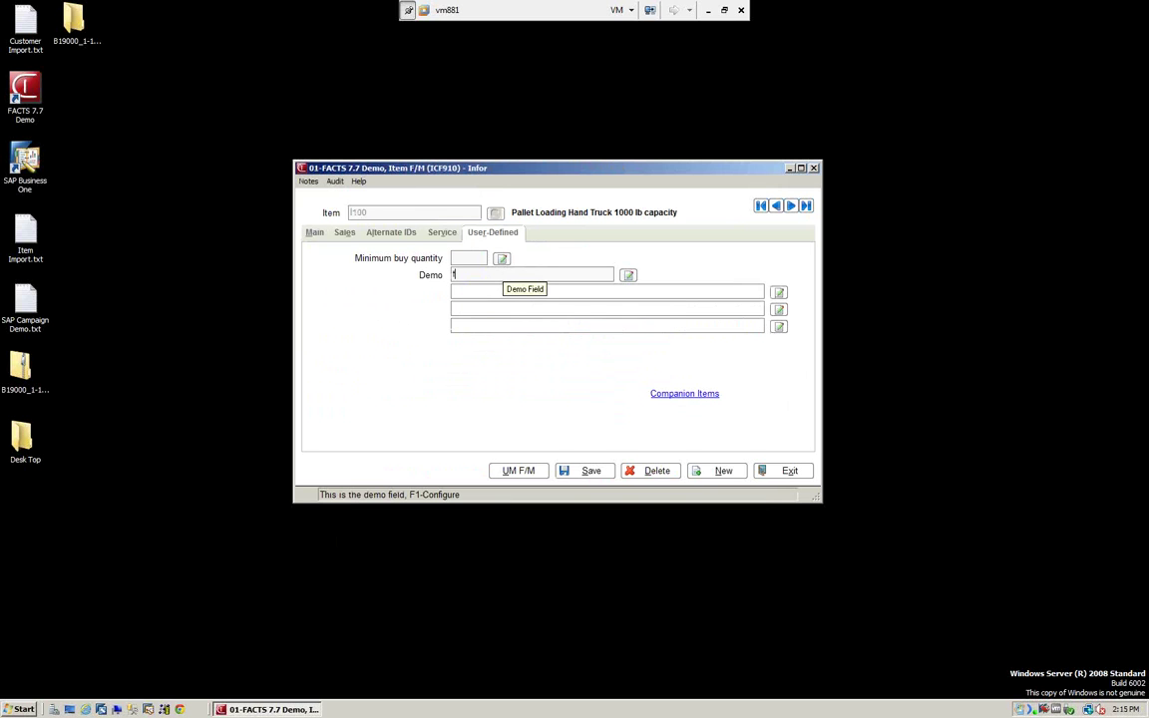
{"action": "type", "text": "his is the"}
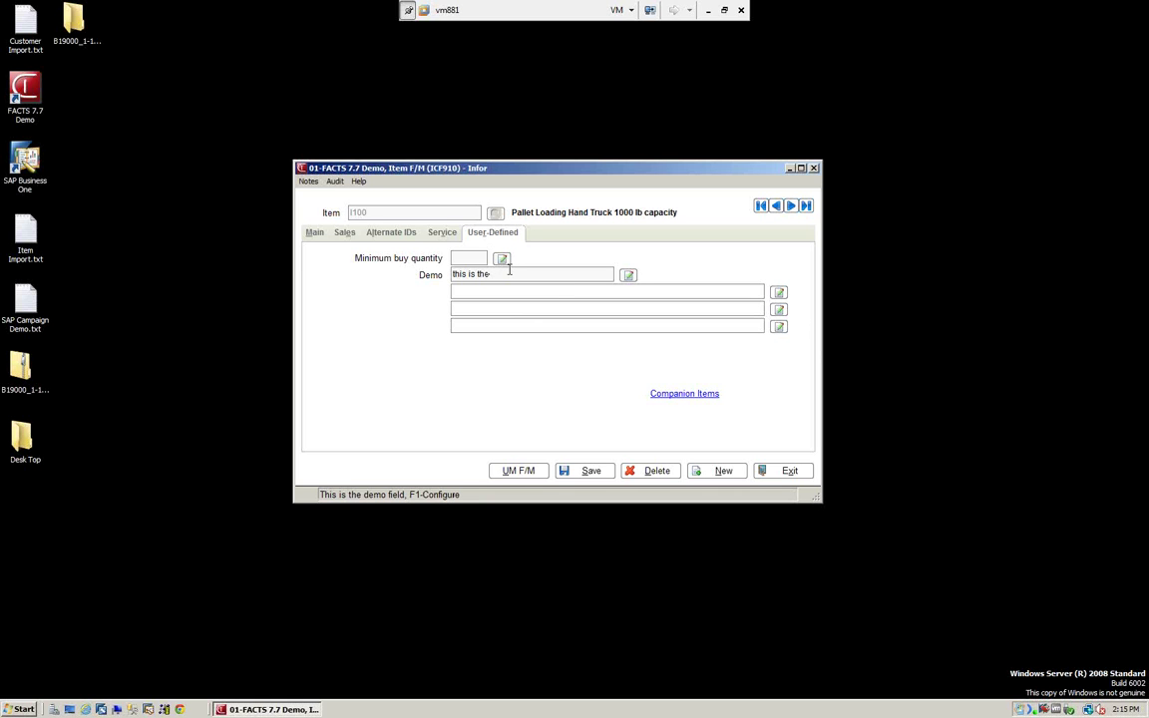
{"action": "type", "text": "demo field to"}
Define item user-defined field 3 with screen label Valid Date, prompt text "Enter the date for expiration" and tool tip "Date".
{"action": "left_click", "coordinate": [781, 294]}
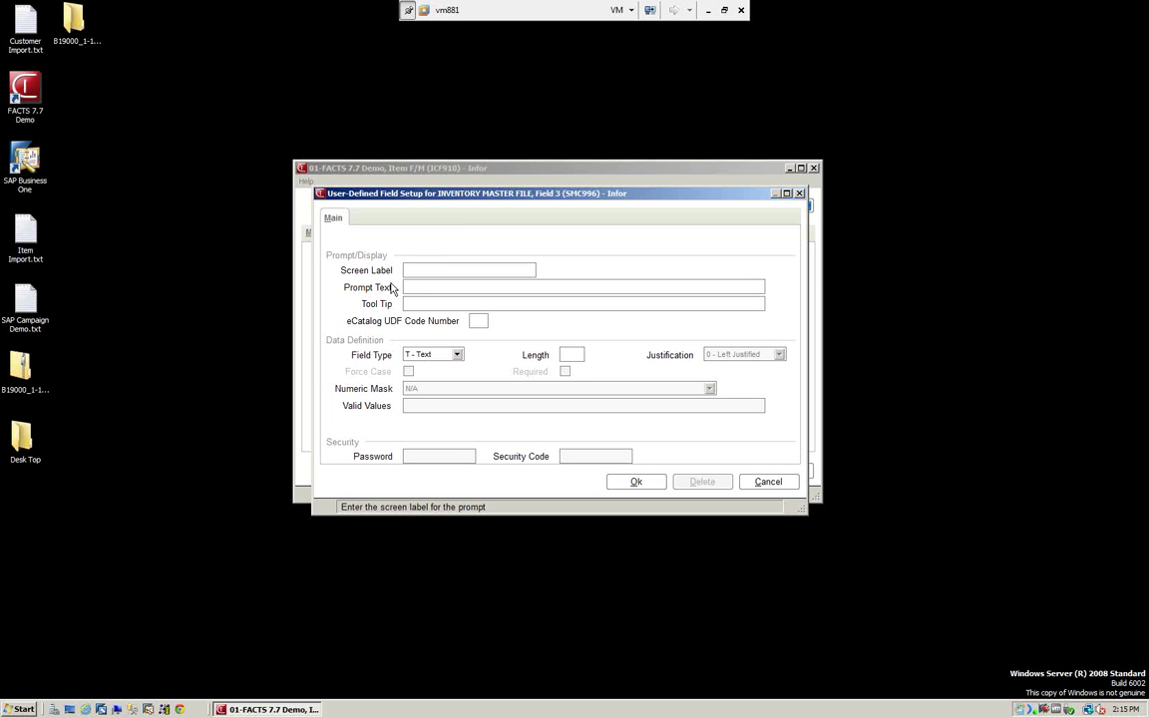
{"action": "type", "text": "Valid Date"}
{"action": "key", "text": "Tab"}
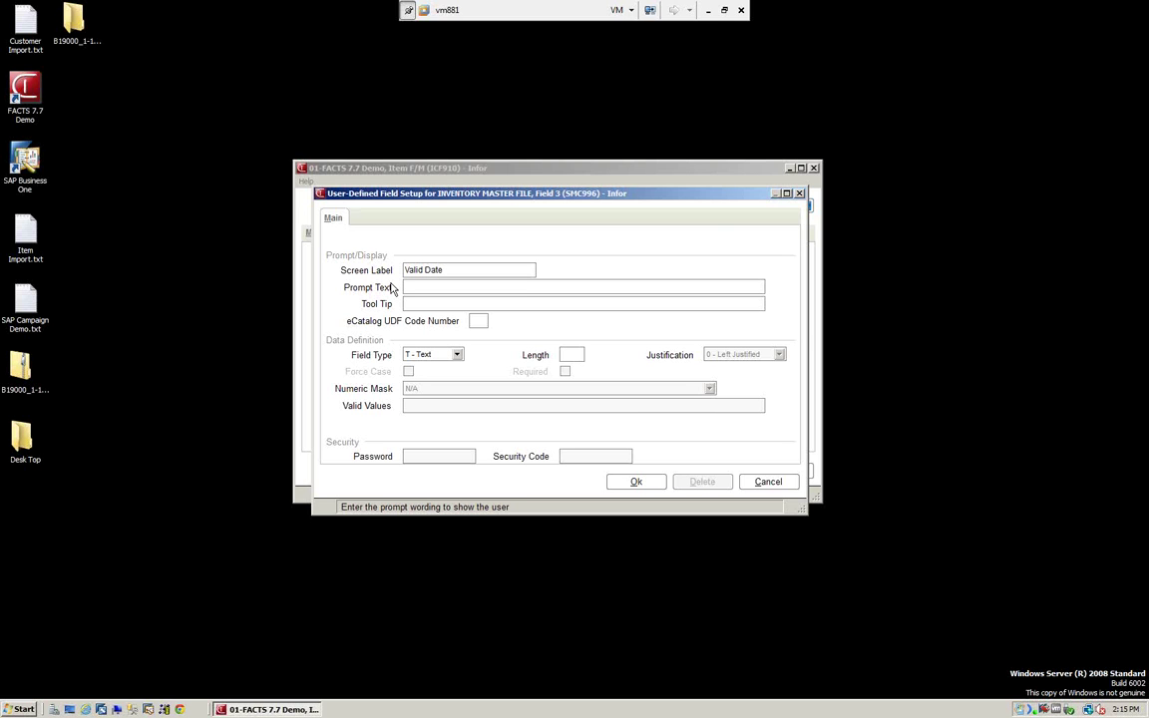
{"action": "type", "text": "Enter the date for expiration"}
{"action": "key", "text": "Tab"}
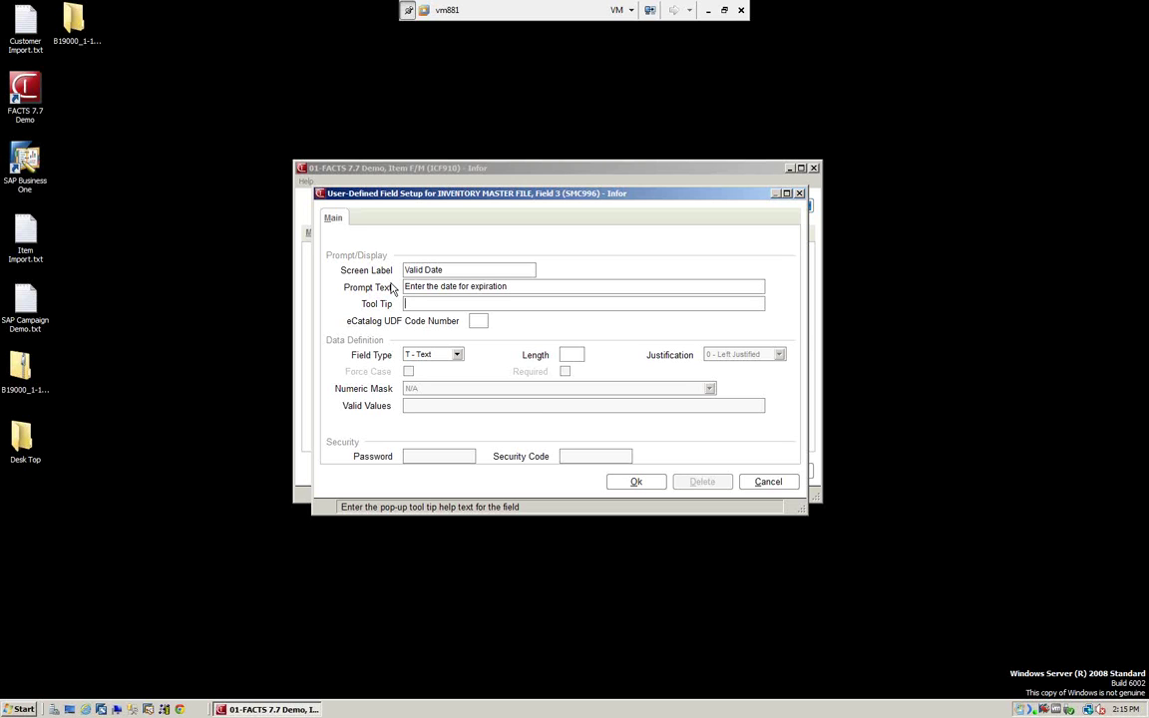
{"action": "type", "text": "Date"}
Save the Valid Date field with field type Date and enter 01/02/2012 as the item's value.
{"action": "left_click", "coordinate": [431, 355]}
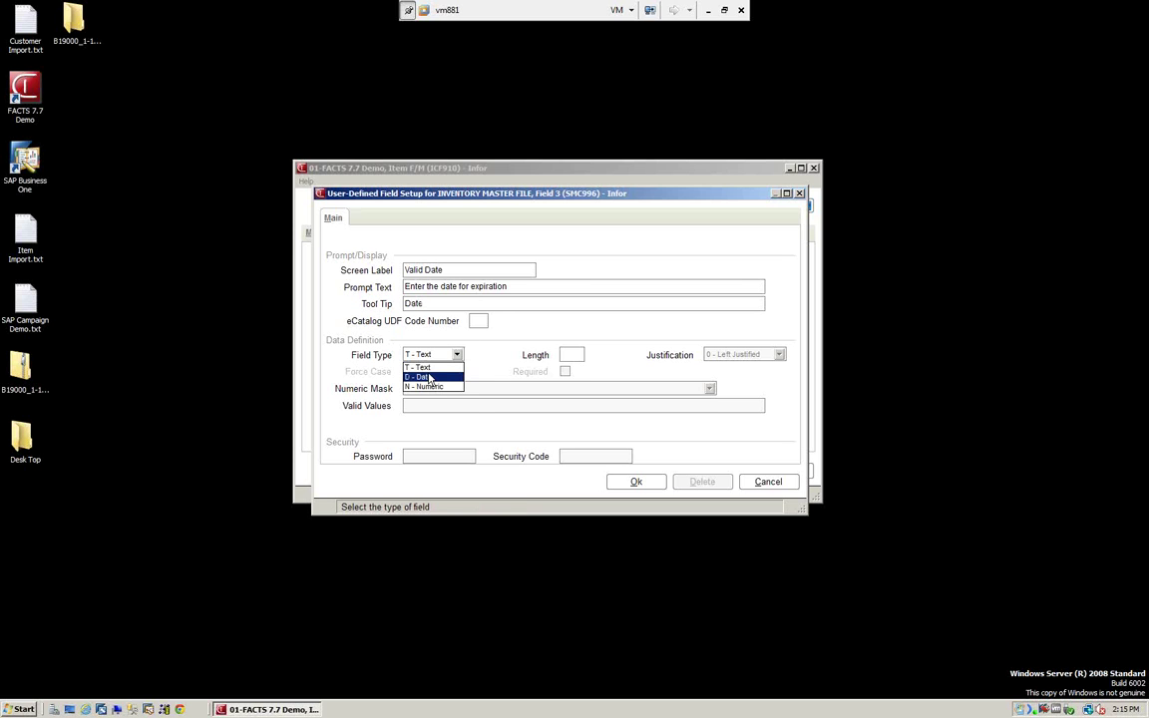
{"action": "left_click", "coordinate": [430, 377]}
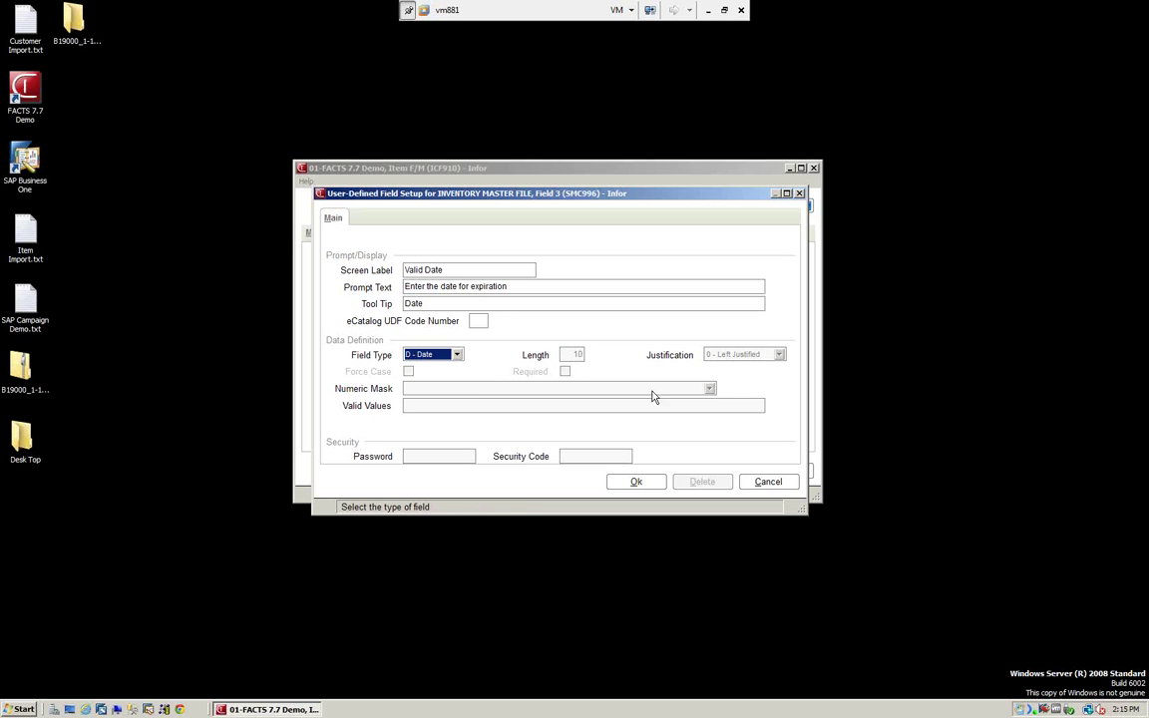
{"action": "left_click", "coordinate": [636, 483]}
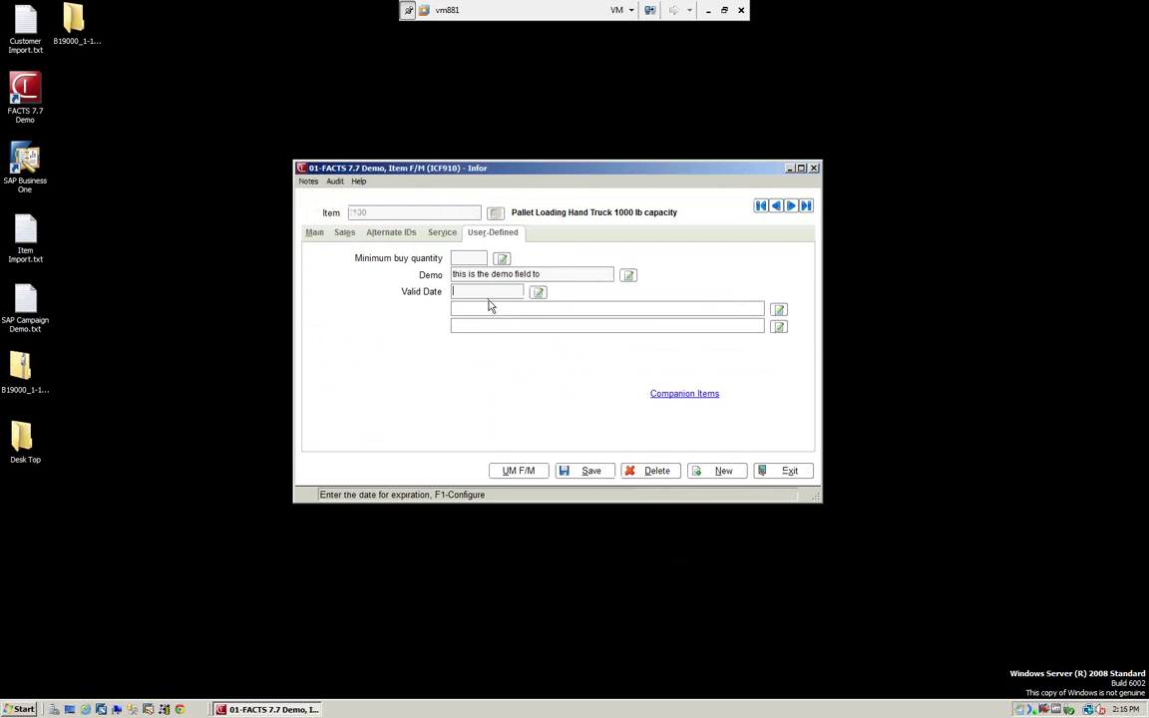
{"action": "type", "text": "010212"}
{"action": "key", "text": "Tab"}
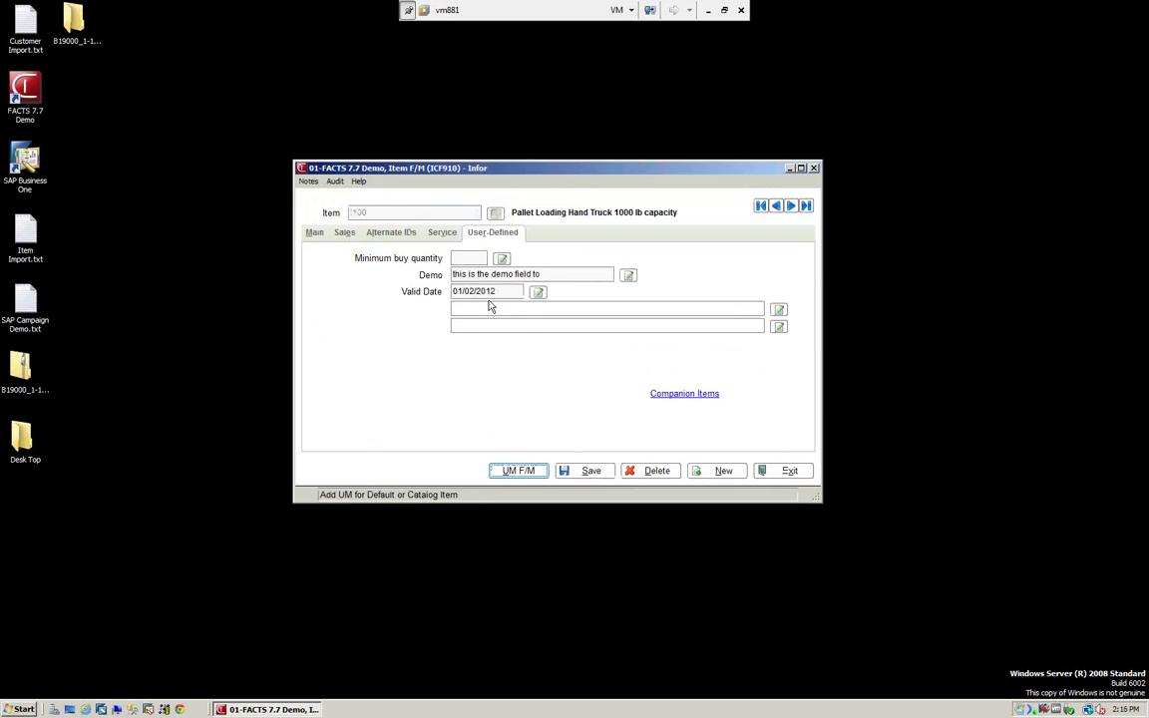
Define item user-defined field 4 with screen label Number of Cases, prompt text "Enter the Number of Cases" and tool tip "Case Number".
{"action": "left_click", "coordinate": [778, 312]}
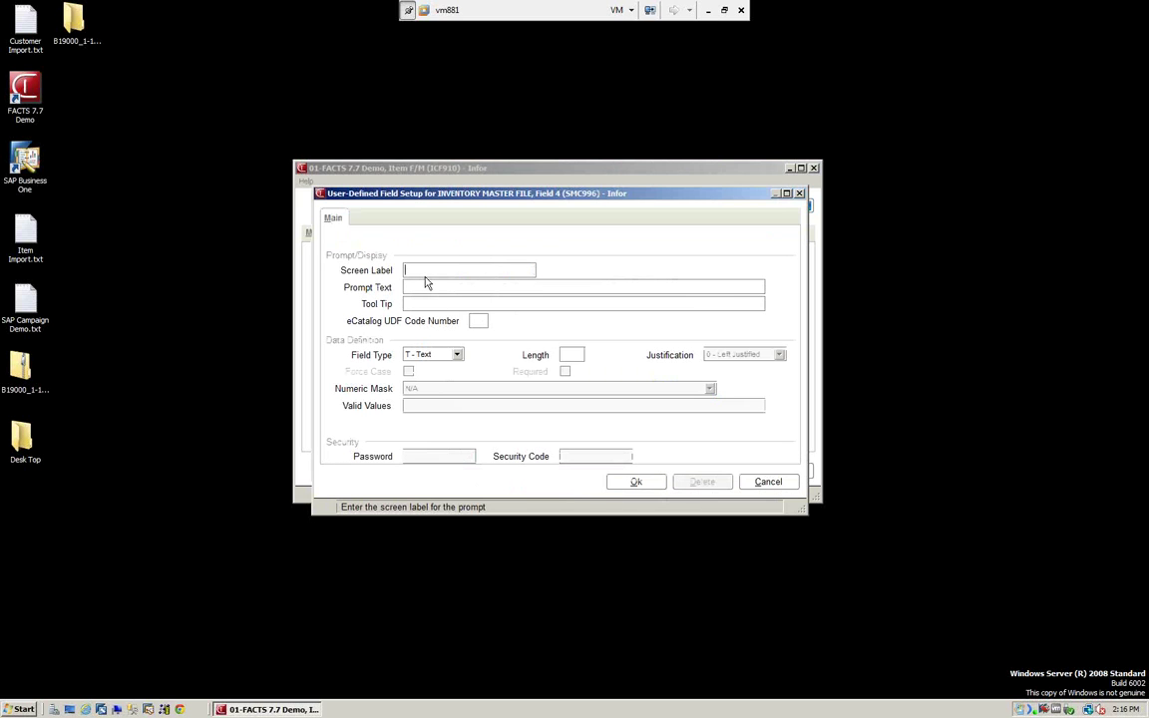
{"action": "type", "text": "Number of Cases"}
{"action": "key", "text": "Tab"}
{"action": "type", "text": "Enter the "}
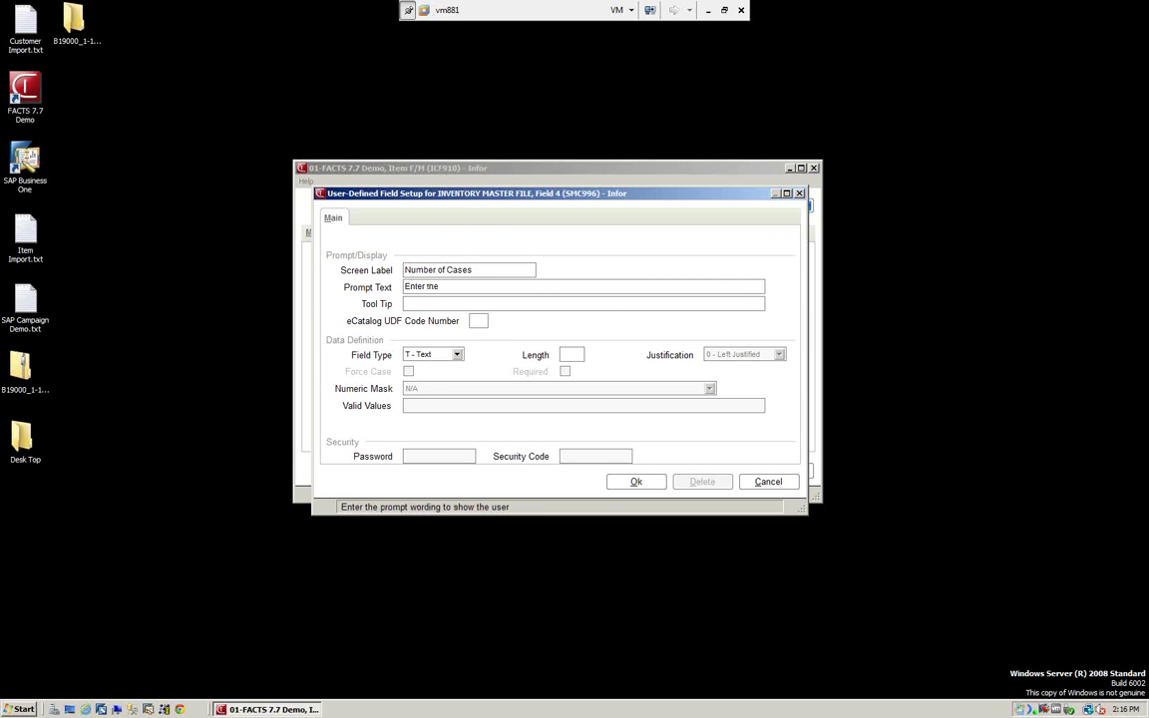
{"action": "type", "text": "Number of Cases"}
{"action": "key", "text": "Tab"}
{"action": "type", "text": "C"}
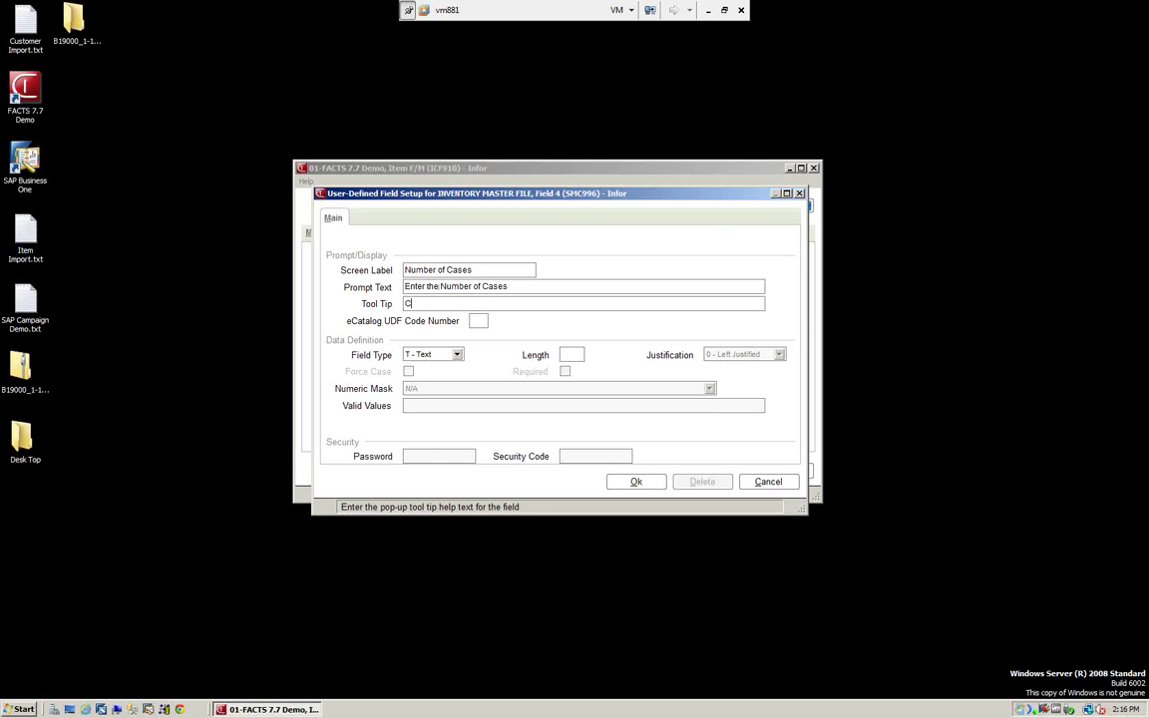
{"action": "type", "text": "ase Number"}
Make the Number of Cases field Numeric with length 15 and the unsigned whole-number mask ##############0, and save the setup.
{"action": "left_click", "coordinate": [457, 355]}
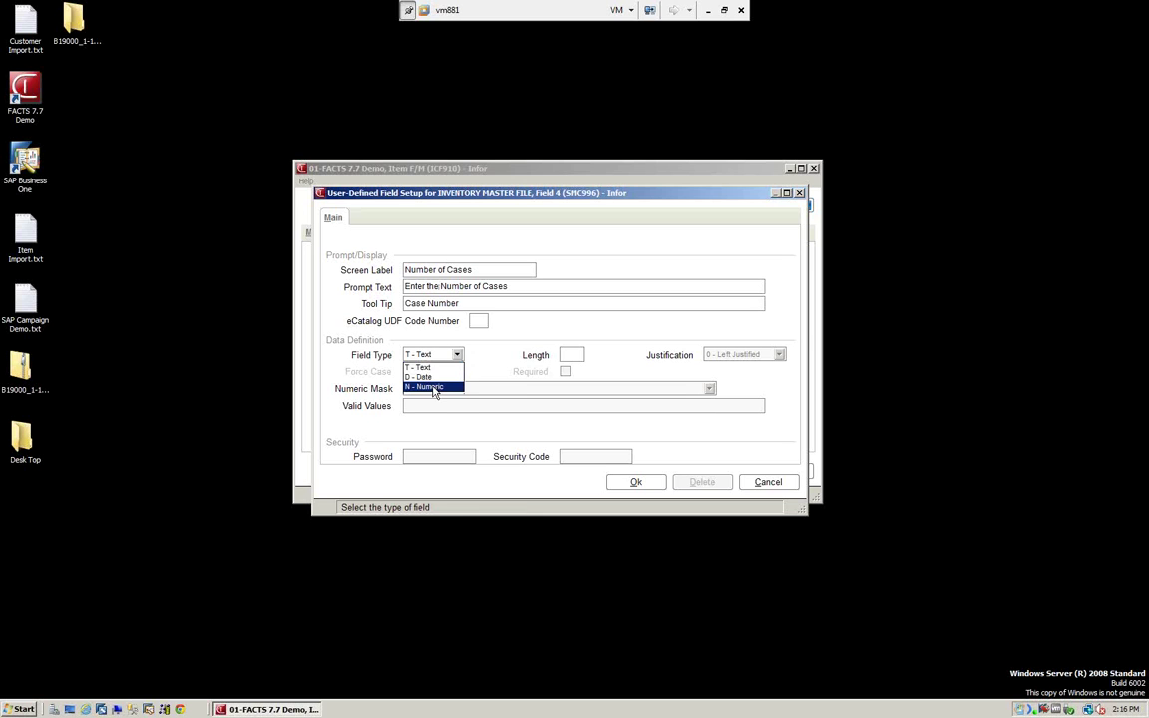
{"action": "left_click", "coordinate": [432, 387]}
{"action": "left_click", "coordinate": [573, 356]}
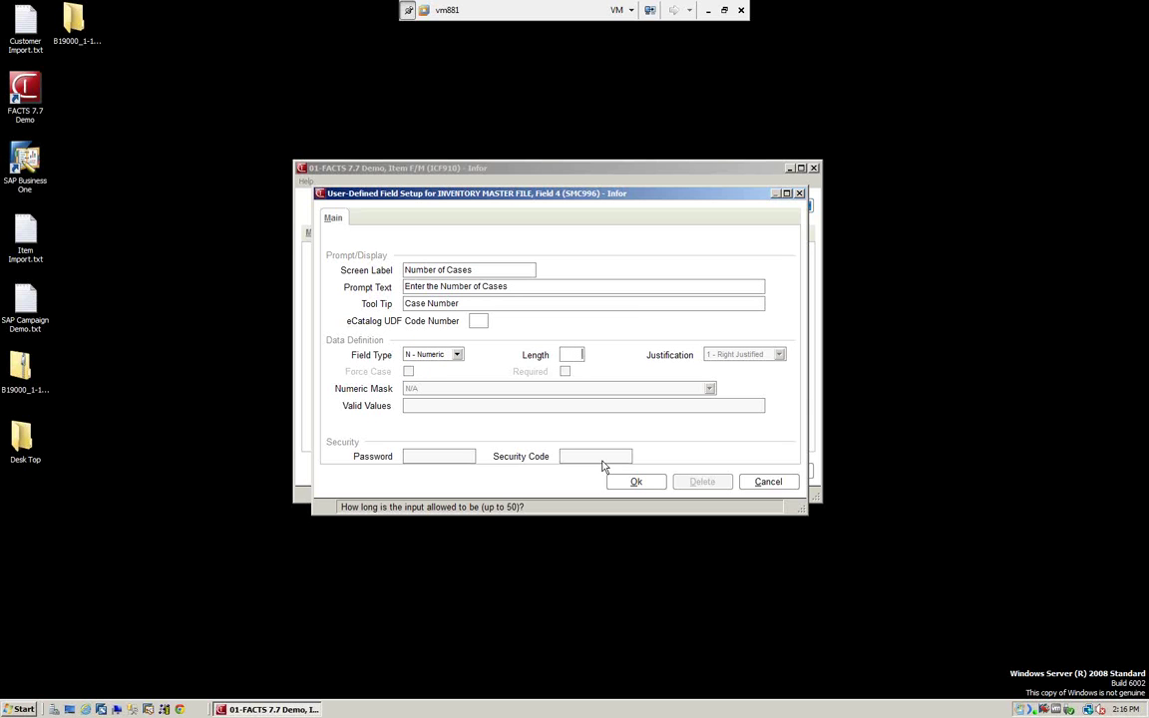
{"action": "type", "text": "15"}
{"action": "key", "text": "Tab"}
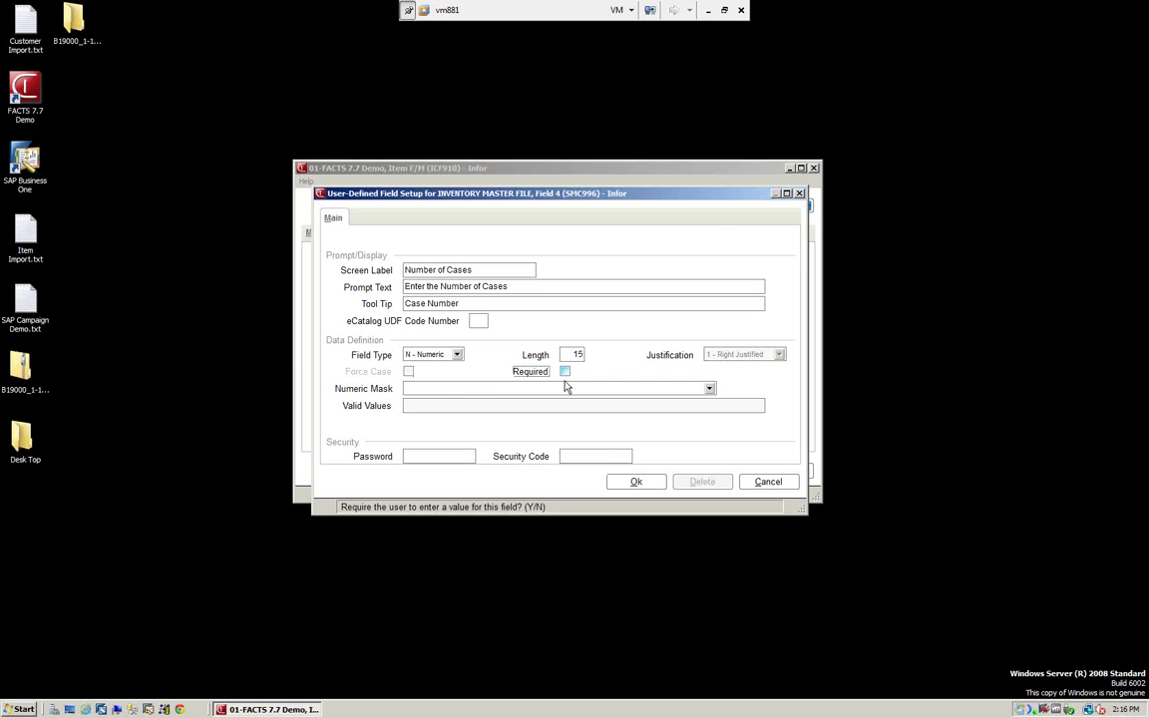
{"action": "left_click", "coordinate": [710, 389]}
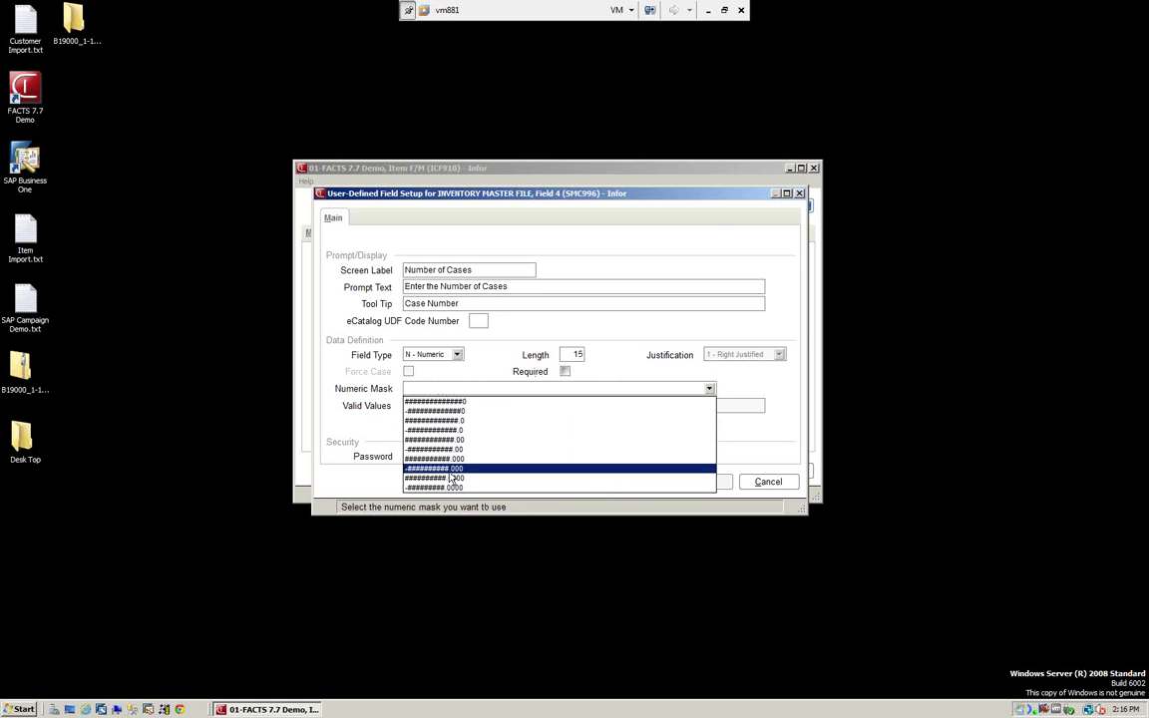
{"action": "left_click", "coordinate": [448, 402]}
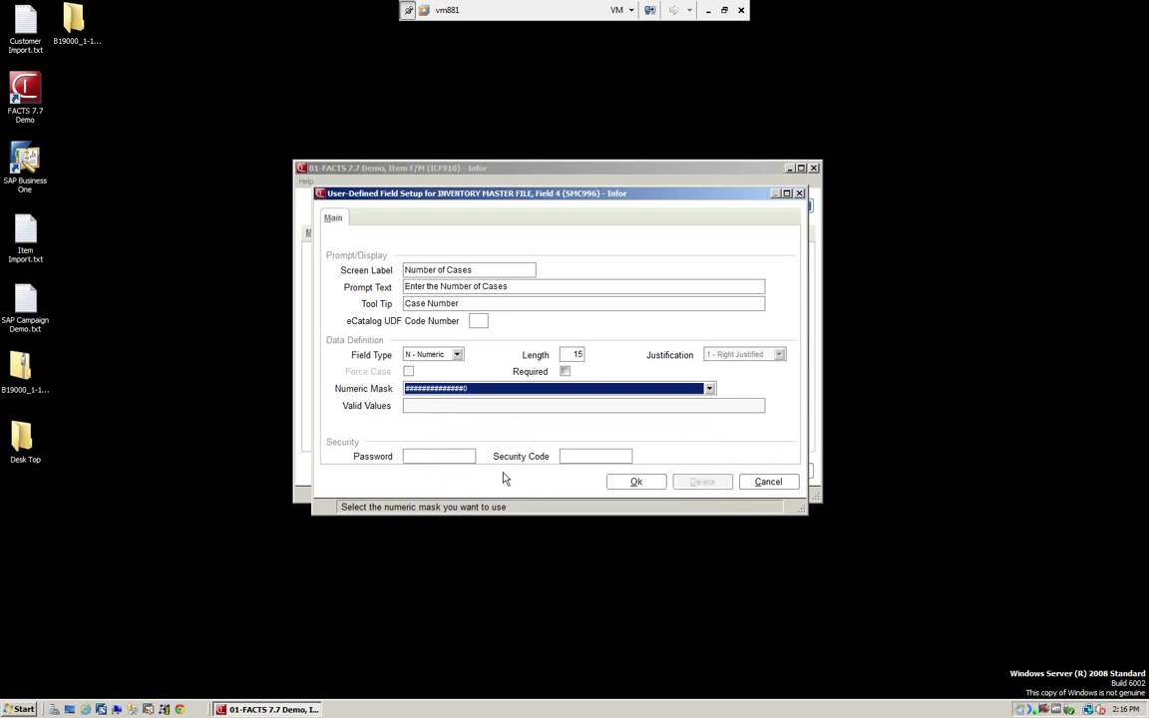
{"action": "left_click", "coordinate": [650, 484]}
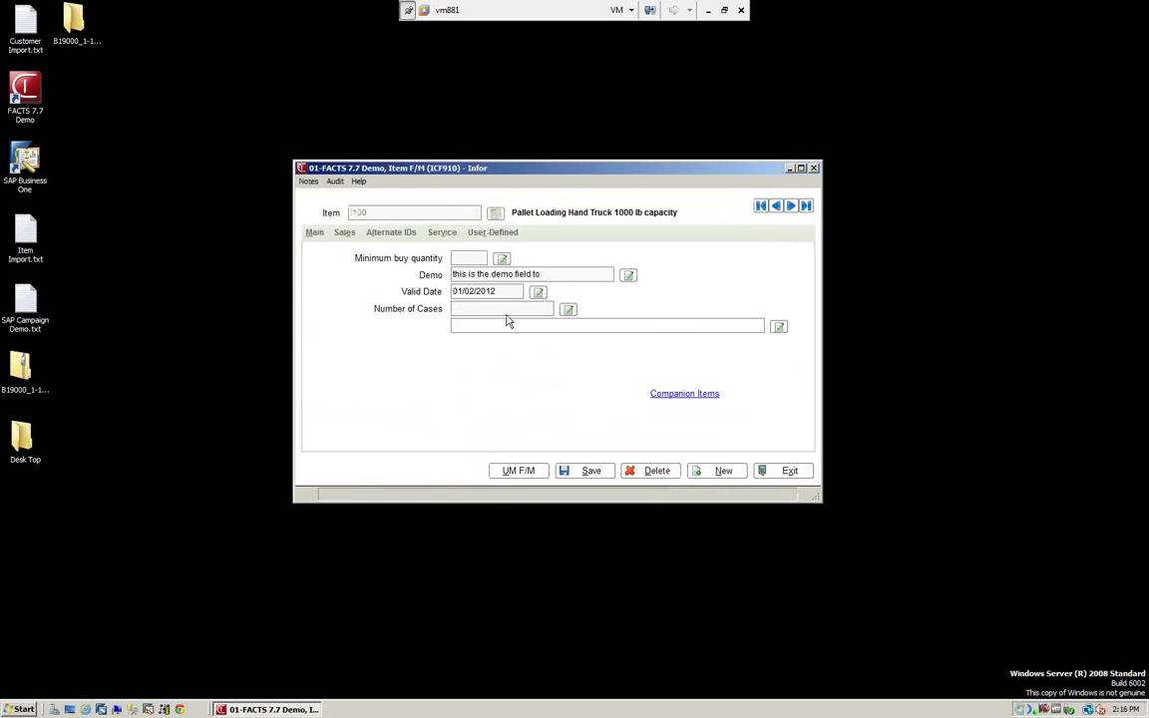
Enter 1584785 as the item's Number of Cases value.
{"action": "type", "text": "1"}
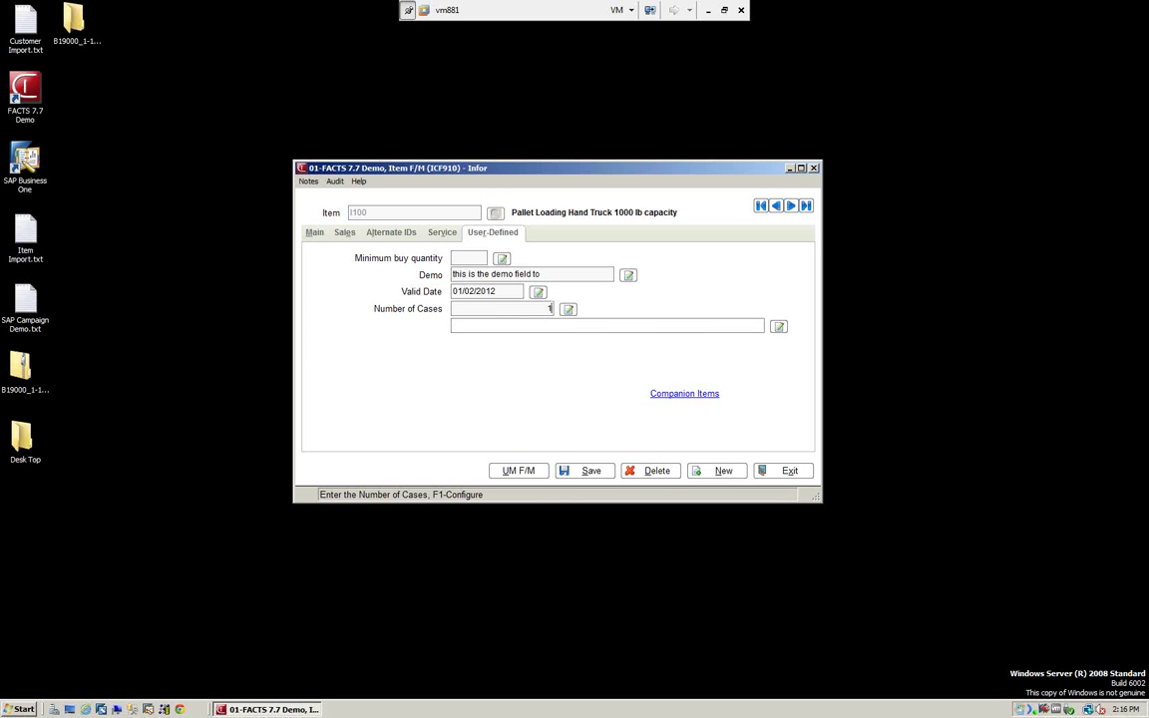
{"action": "type", "text": "584785"}
{"action": "key", "text": "Tab"}
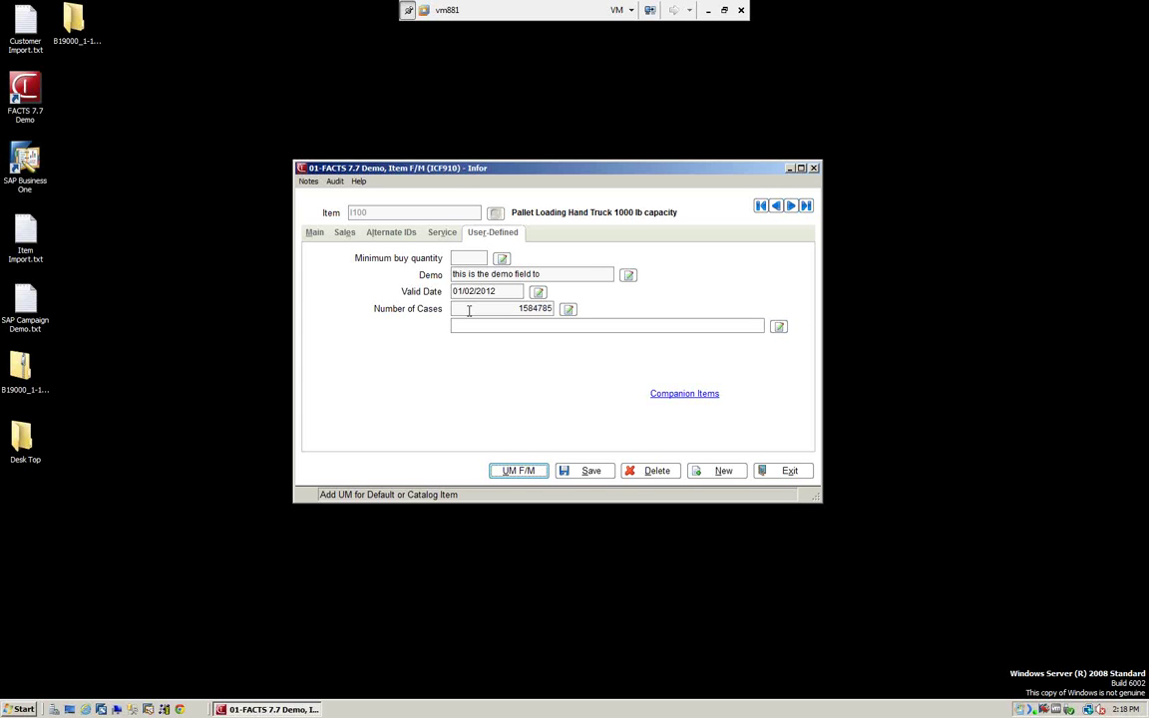
Exit the item record, saving its changes, and leave the File Maintenances list of Inventory Control.
{"action": "left_click", "coordinate": [781, 476]}
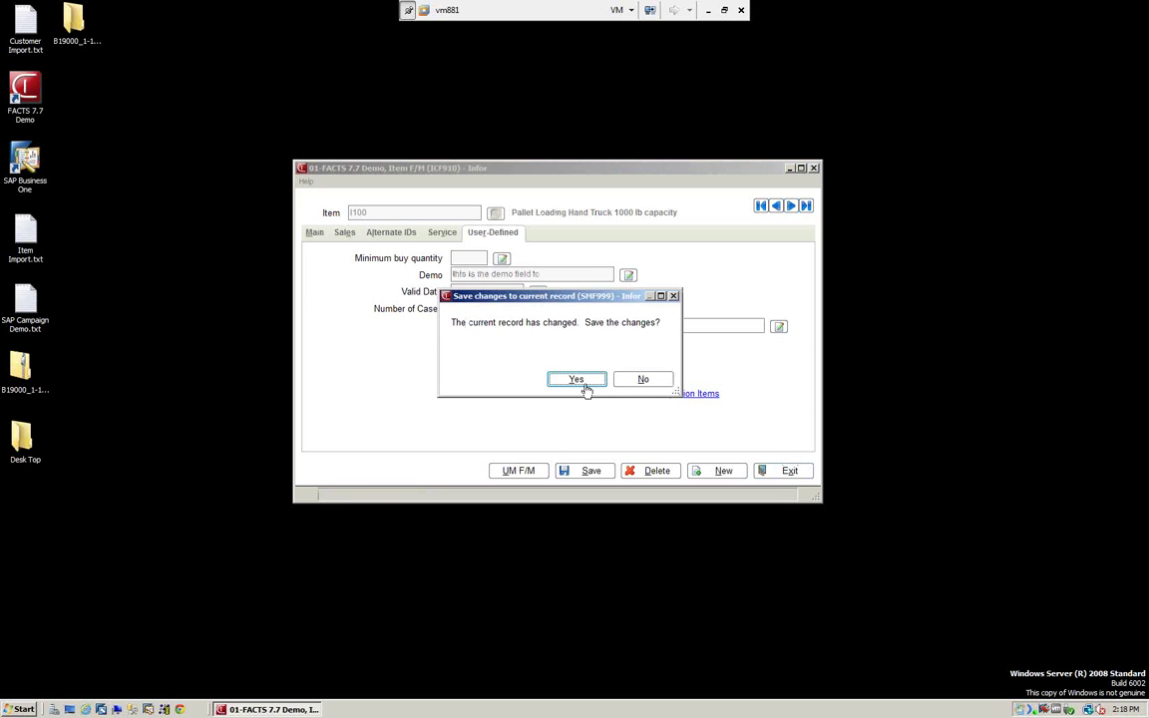
{"action": "left_click", "coordinate": [575, 385]}
{"action": "left_click", "coordinate": [642, 384]}
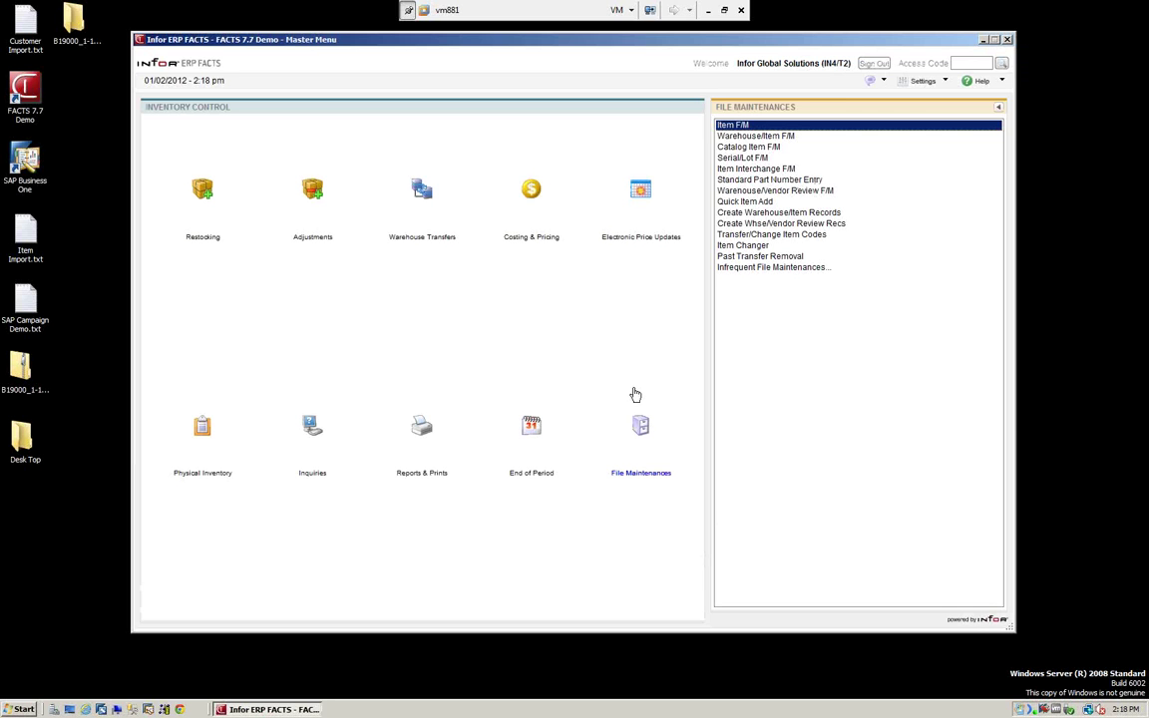
{"action": "left_click", "coordinate": [998, 107]}
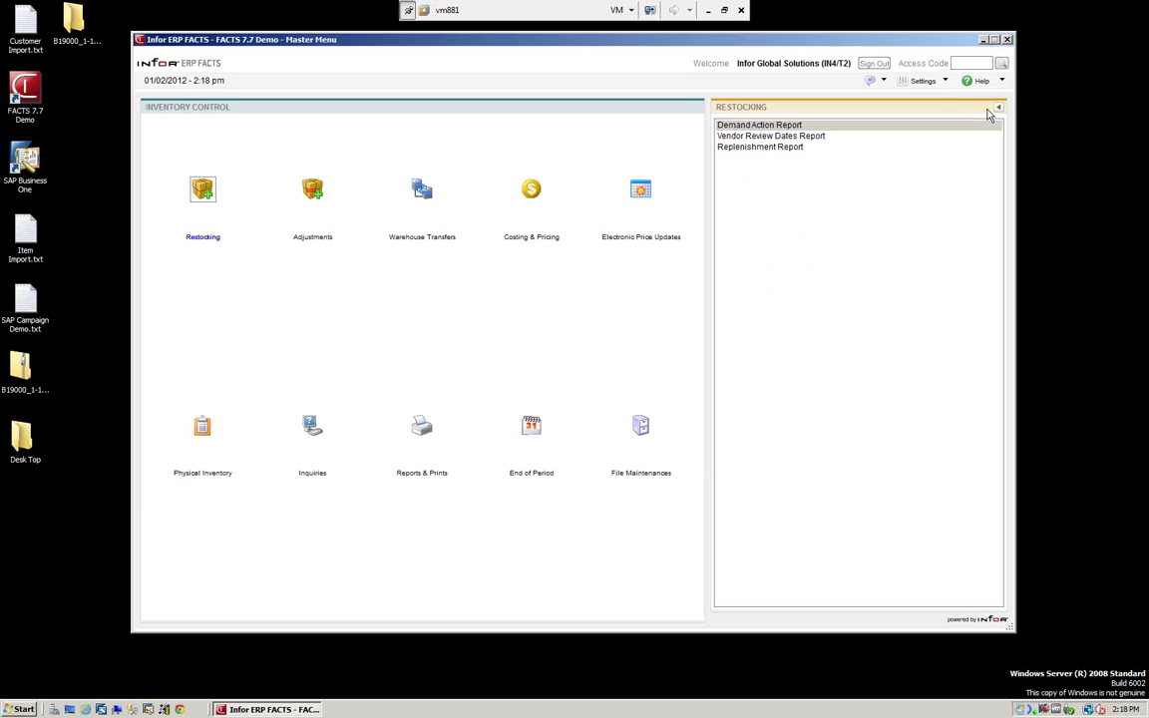